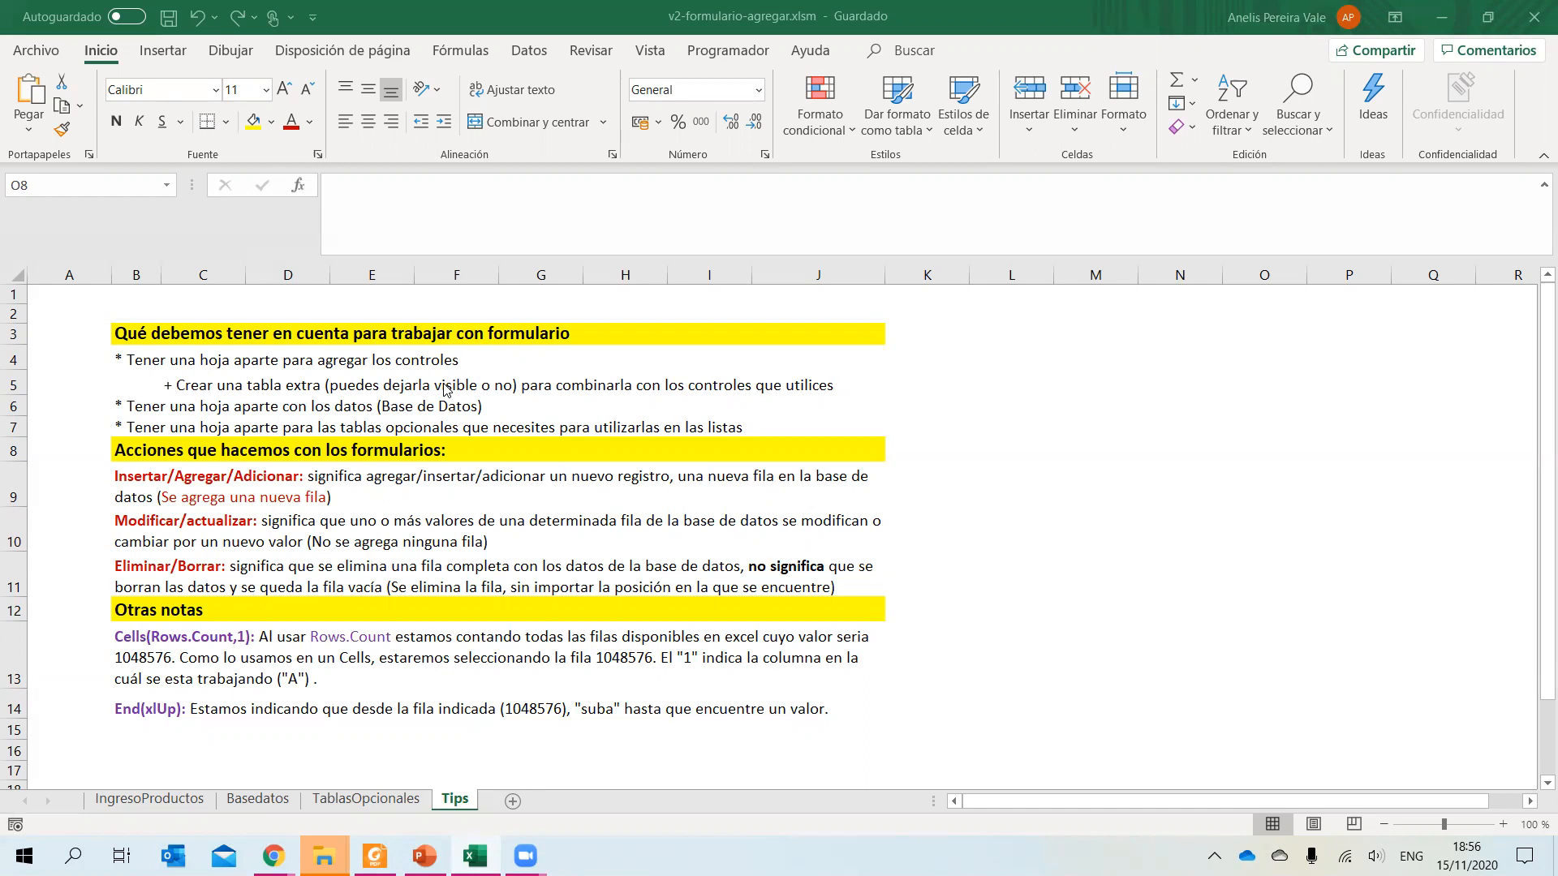
# On the Basedatos sheet, start a record in row 23 with fruit Guayaba and country of origin Cuba.
pyautogui.click(277, 807)
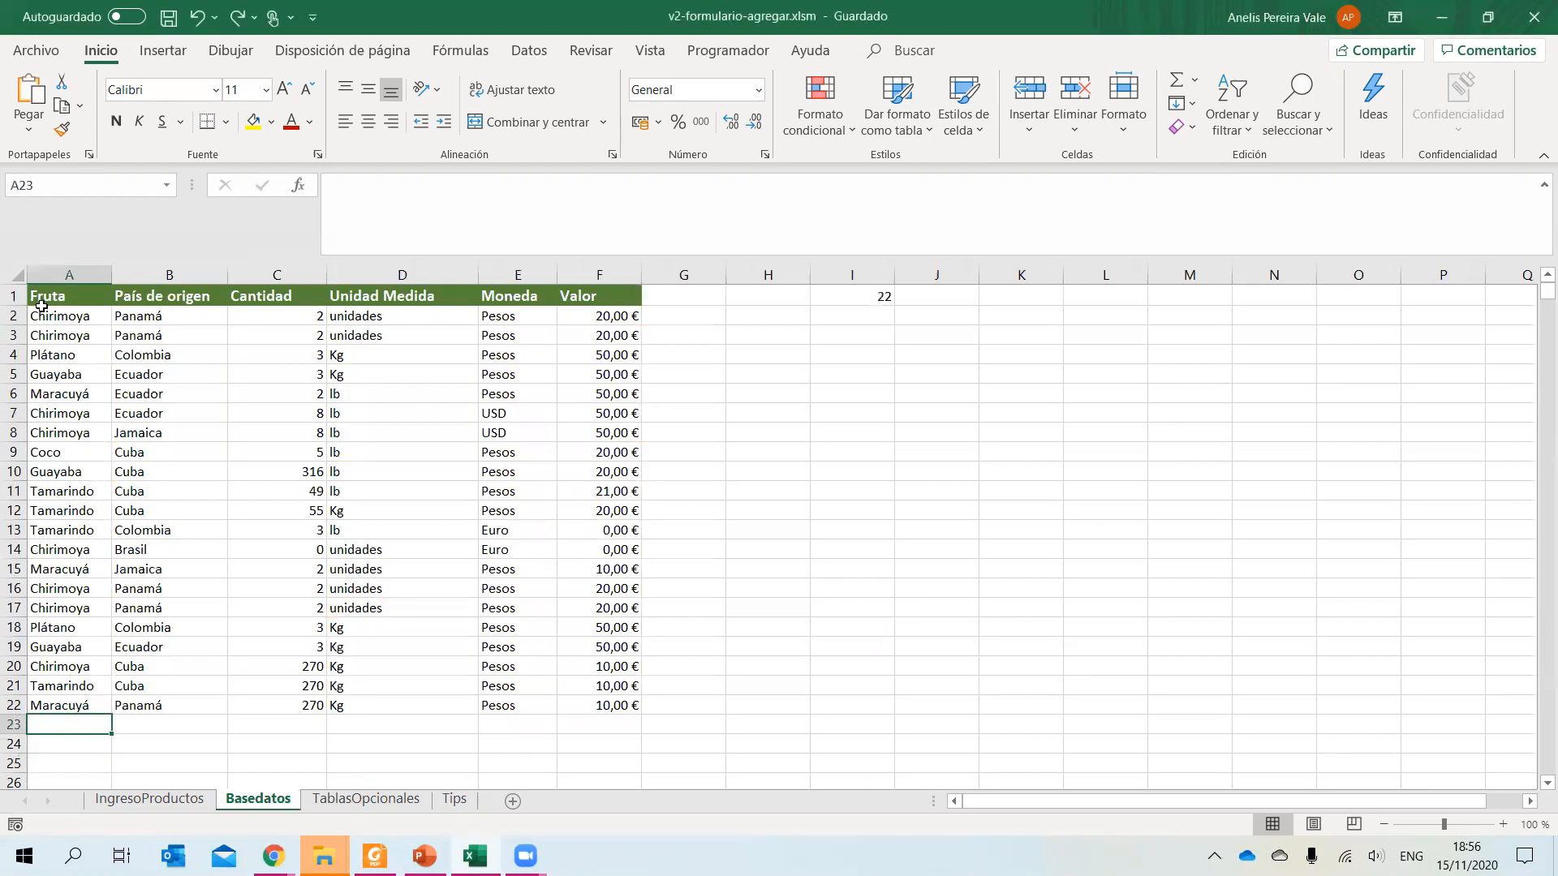
pyautogui.moveTo(42, 291); pyautogui.dragTo(627, 717)
pyautogui.click(141, 726)
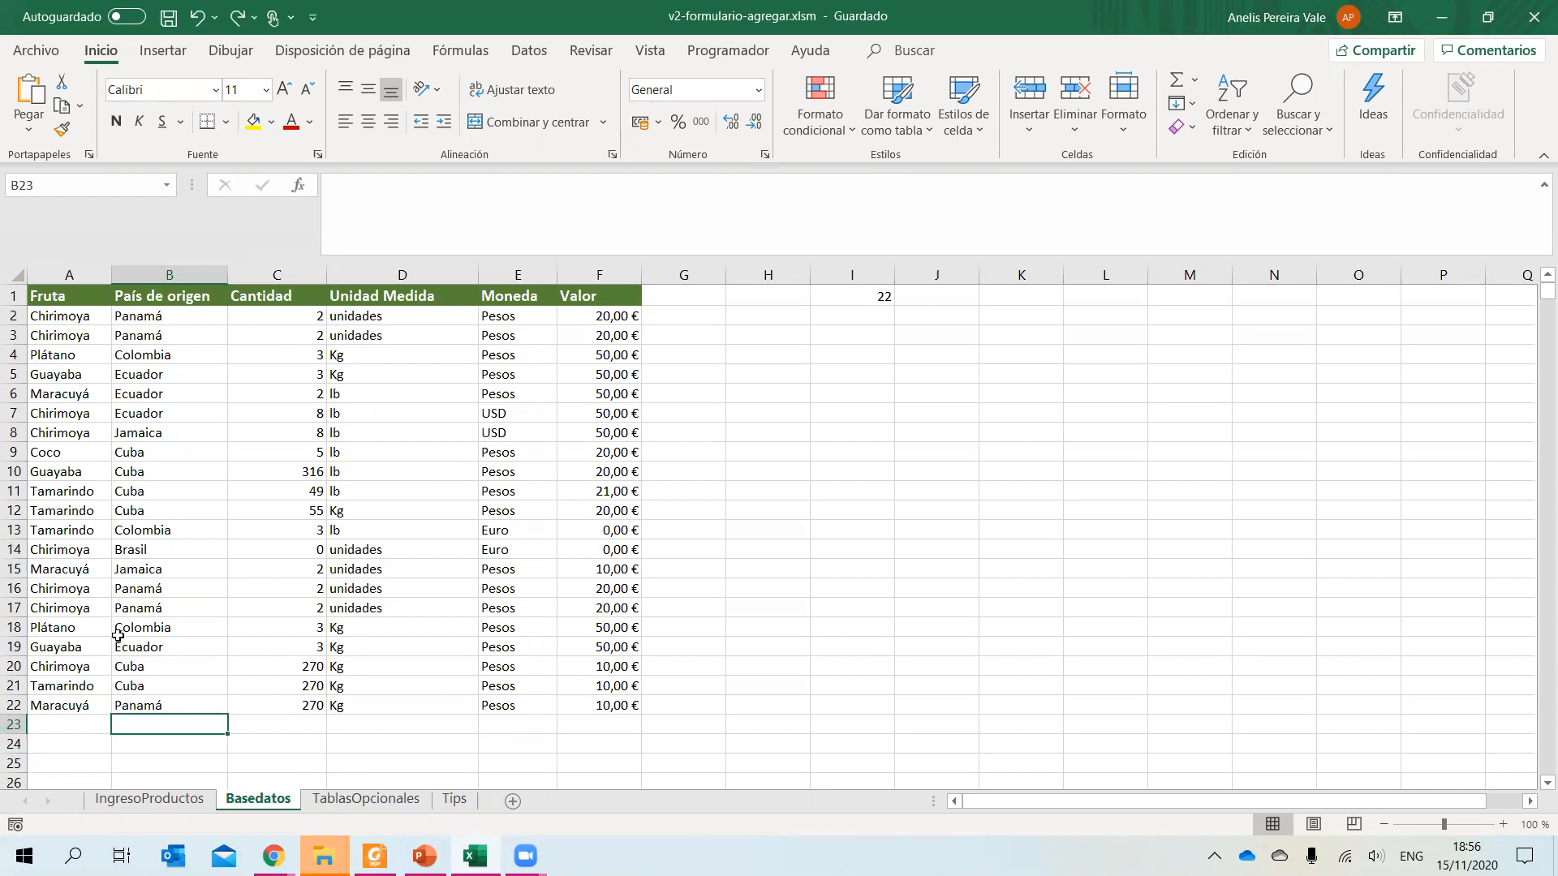
pyautogui.click(74, 722)
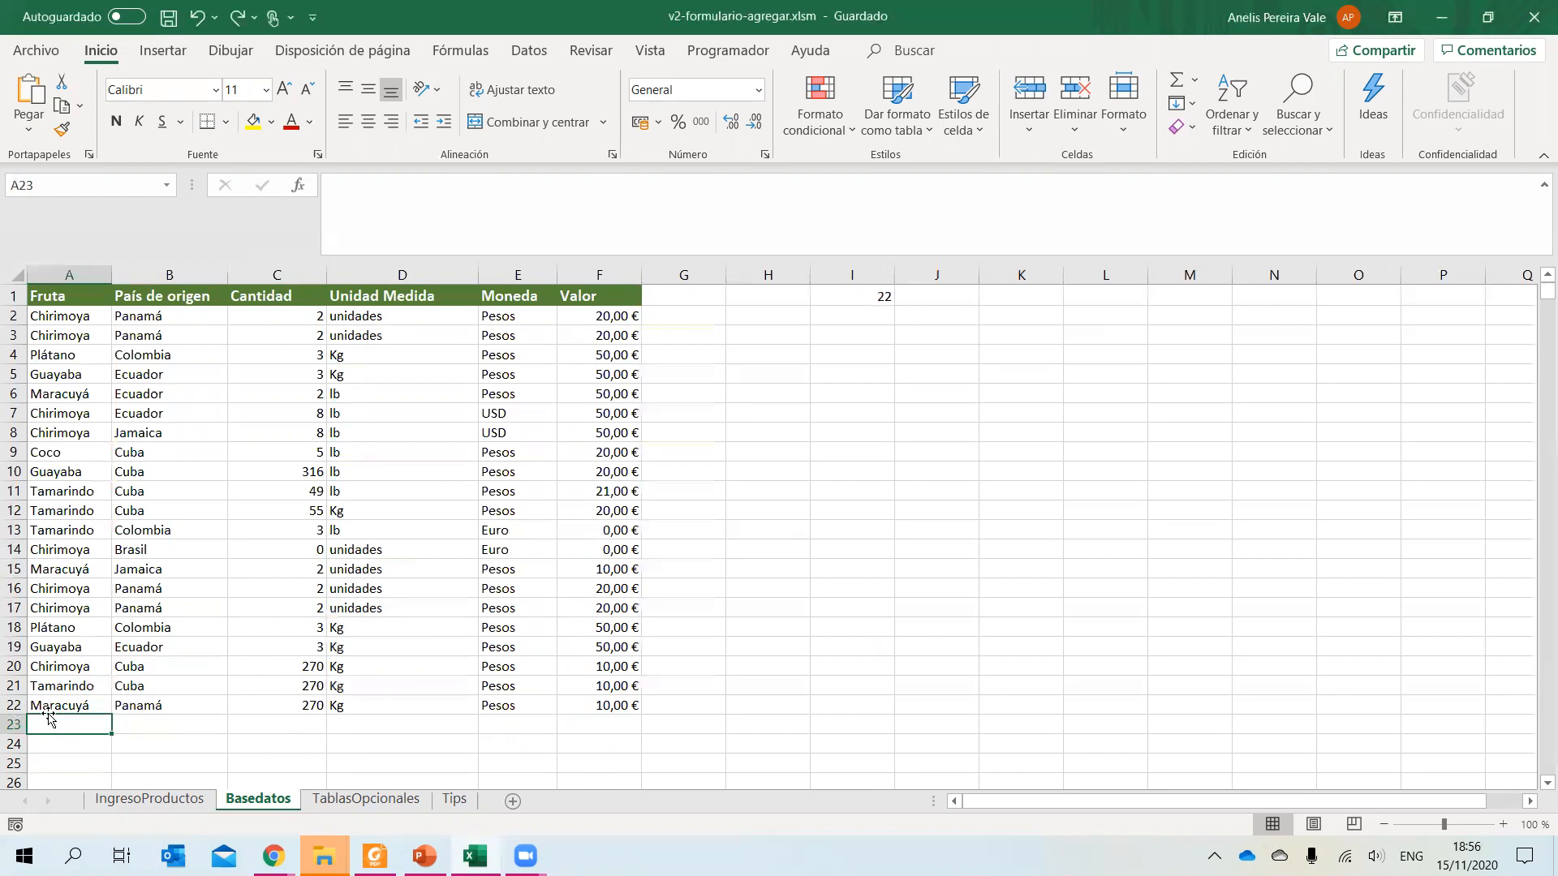
pyautogui.write('Guayaba')
pyautogui.press('Tab')
pyautogui.press('Tab')
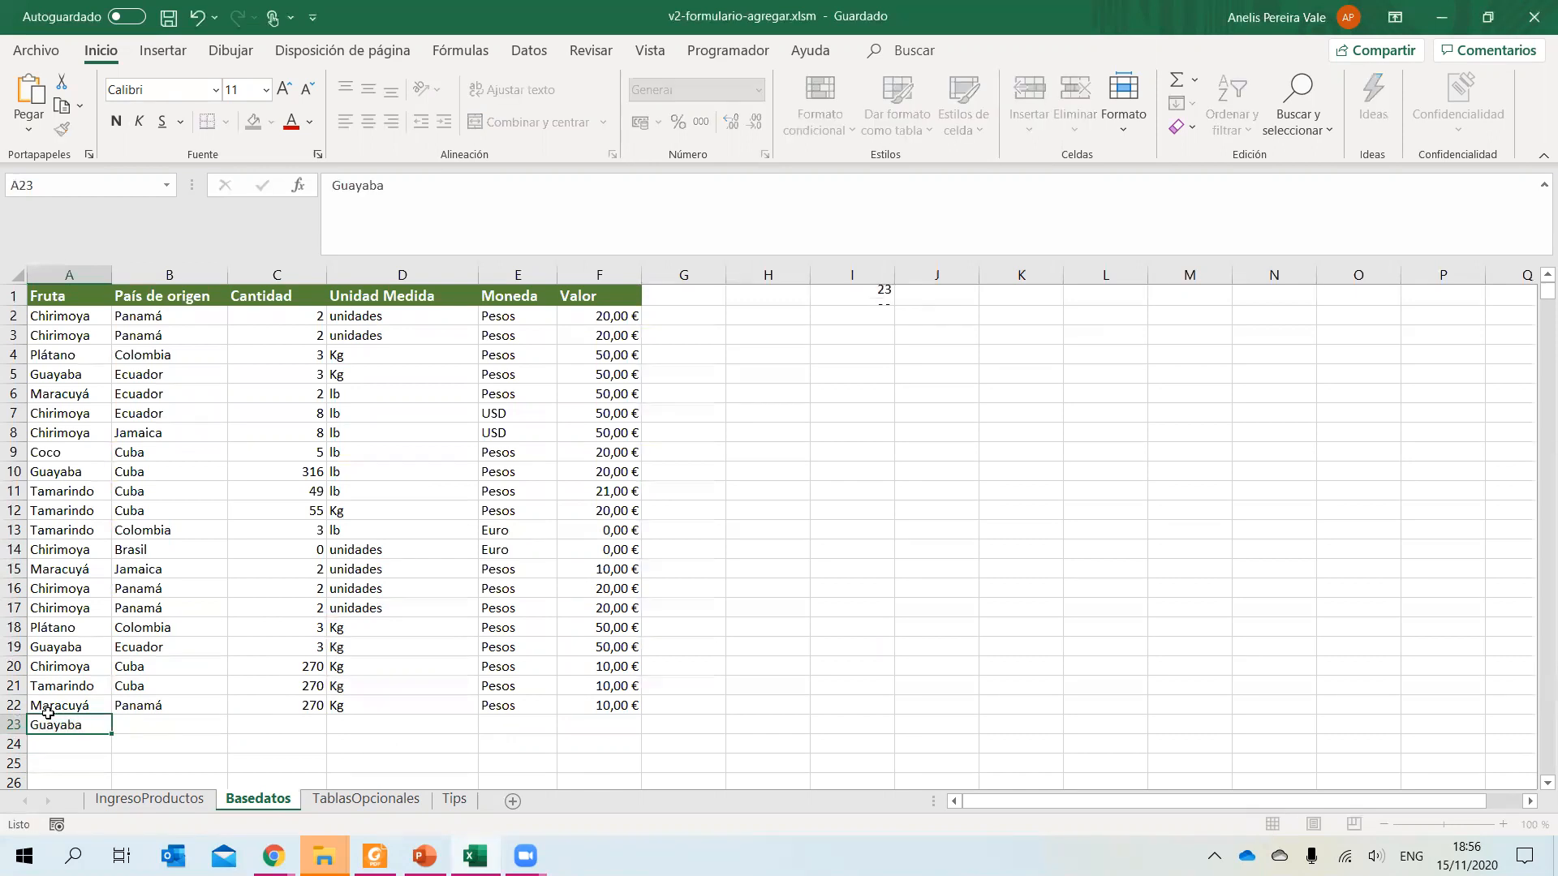
pyautogui.hotkey('shift', 'Tab')
pyautogui.write('ub')
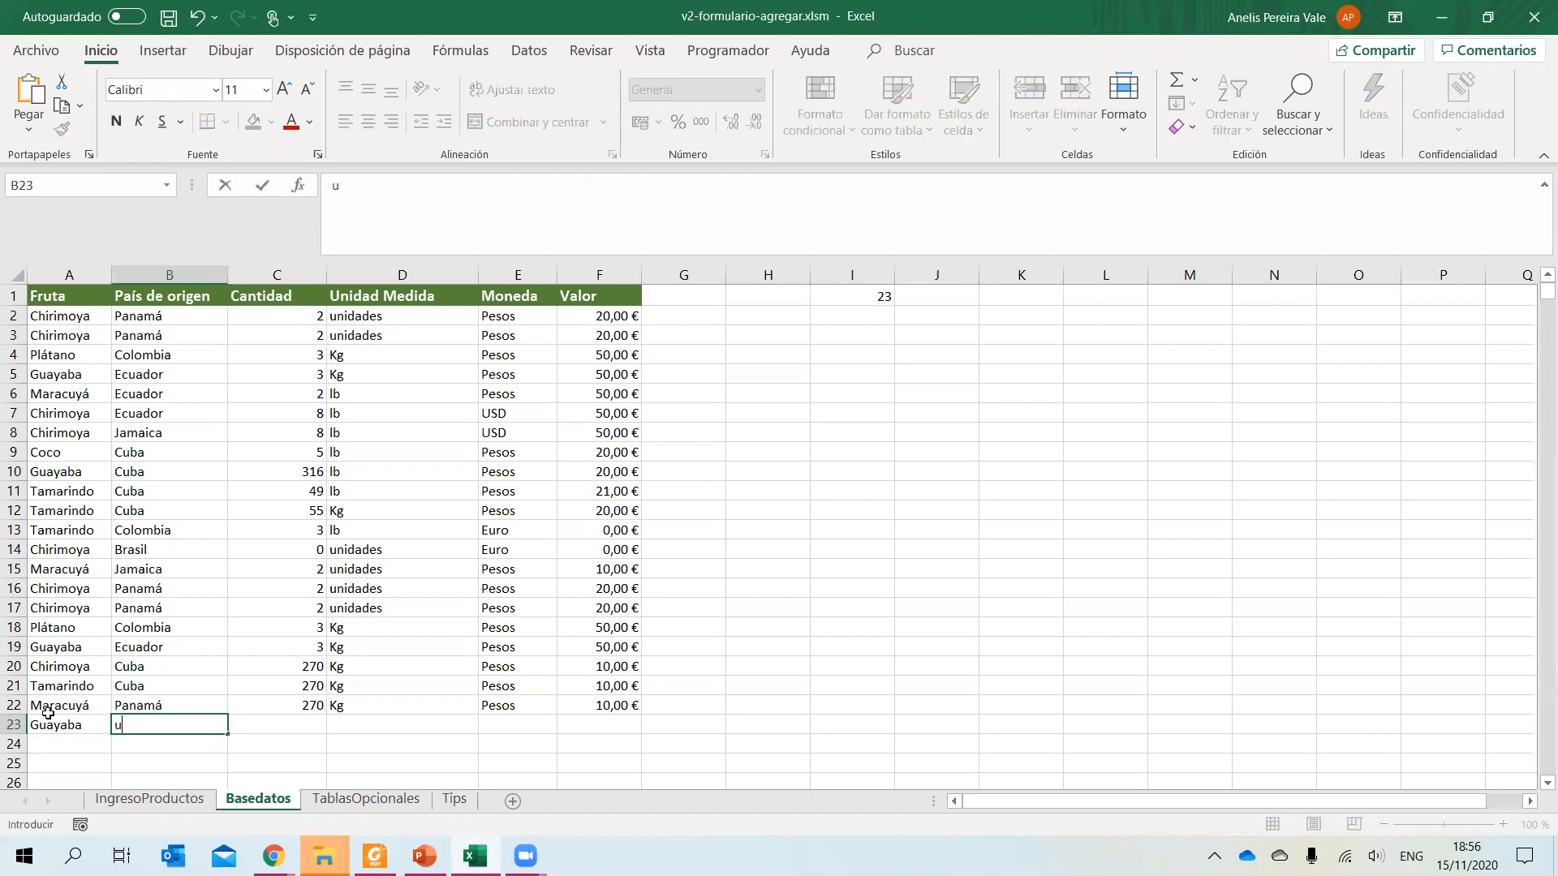
pyautogui.press('BackSpace')
pyautogui.press('BackSpace')
pyautogui.write('Cuba')
pyautogui.press('Tab')
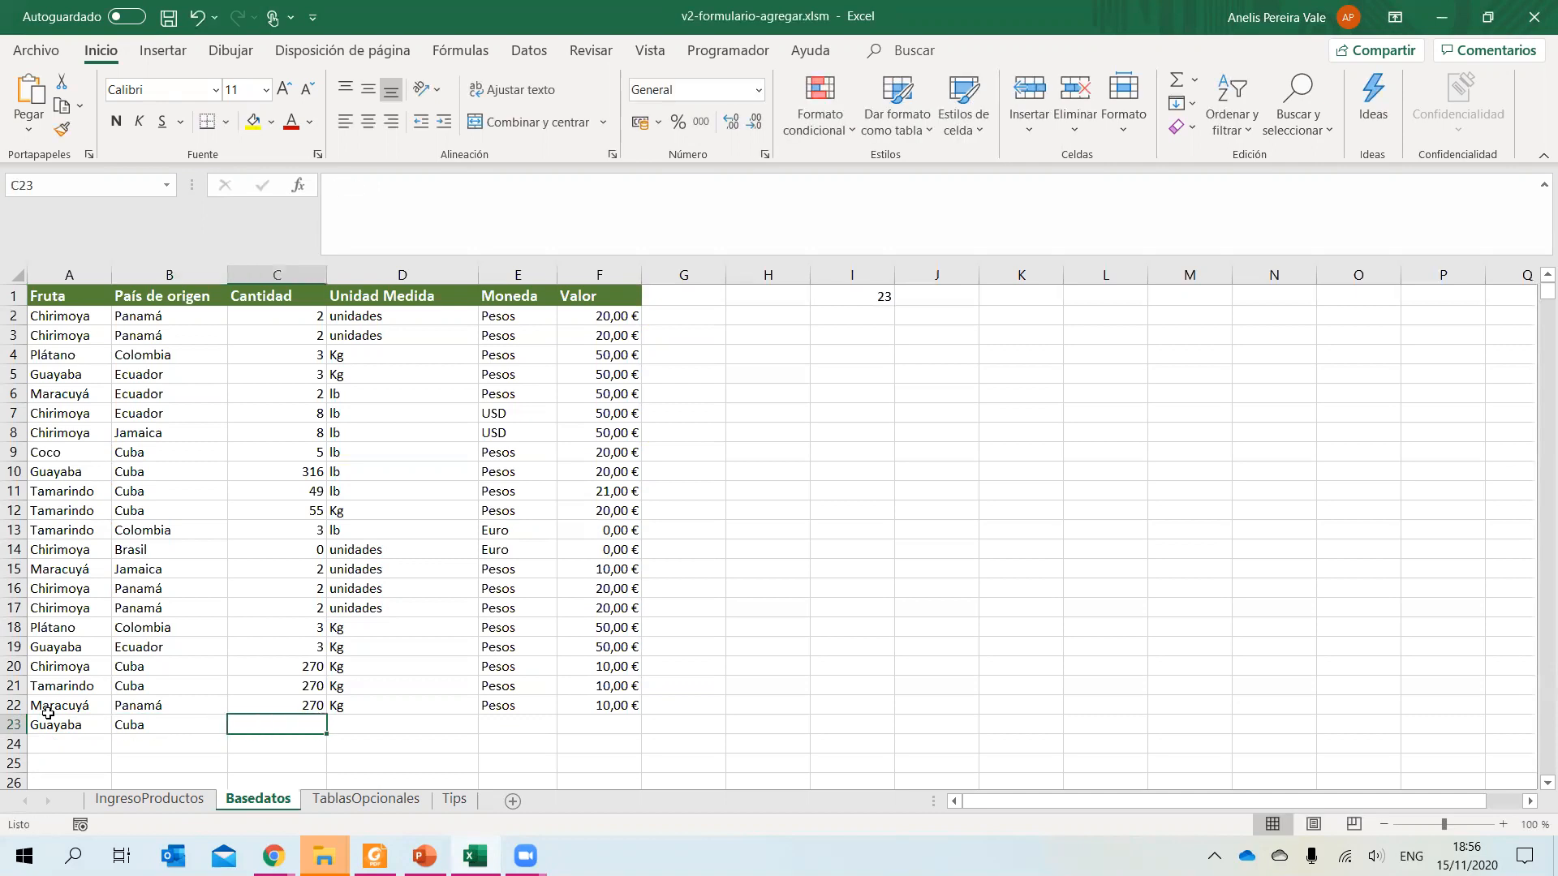
# Complete the row 23 record with quantity 500, unit Kg, currency Pesos and value 100.
pyautogui.write('500')
pyautogui.press('Tab')
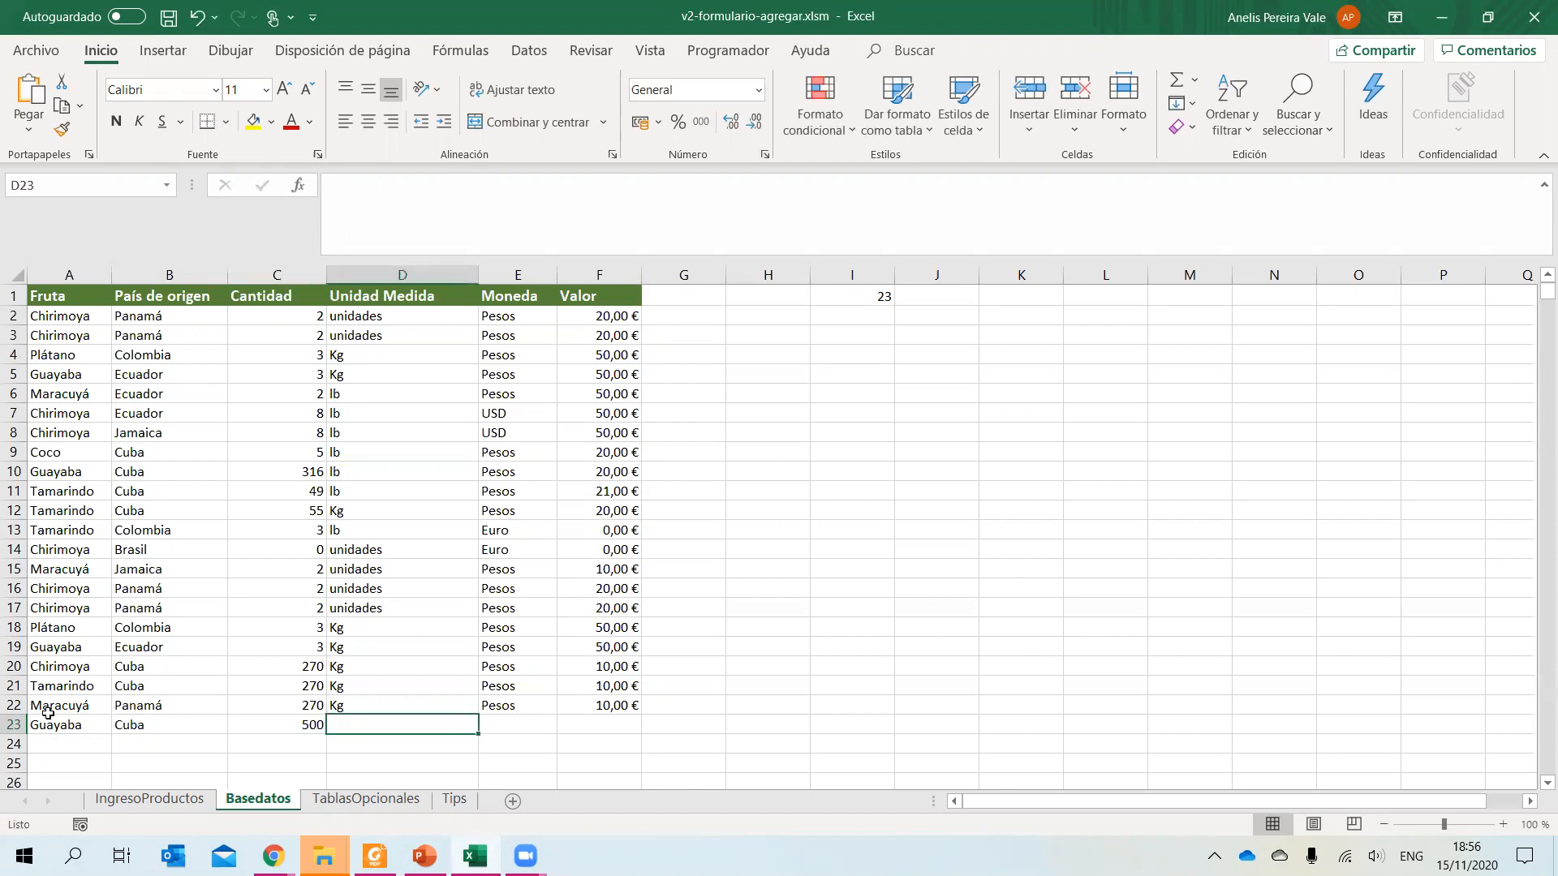
pyautogui.write('Kg')
pyautogui.press('Tab')
pyautogui.write('Pesosesos')
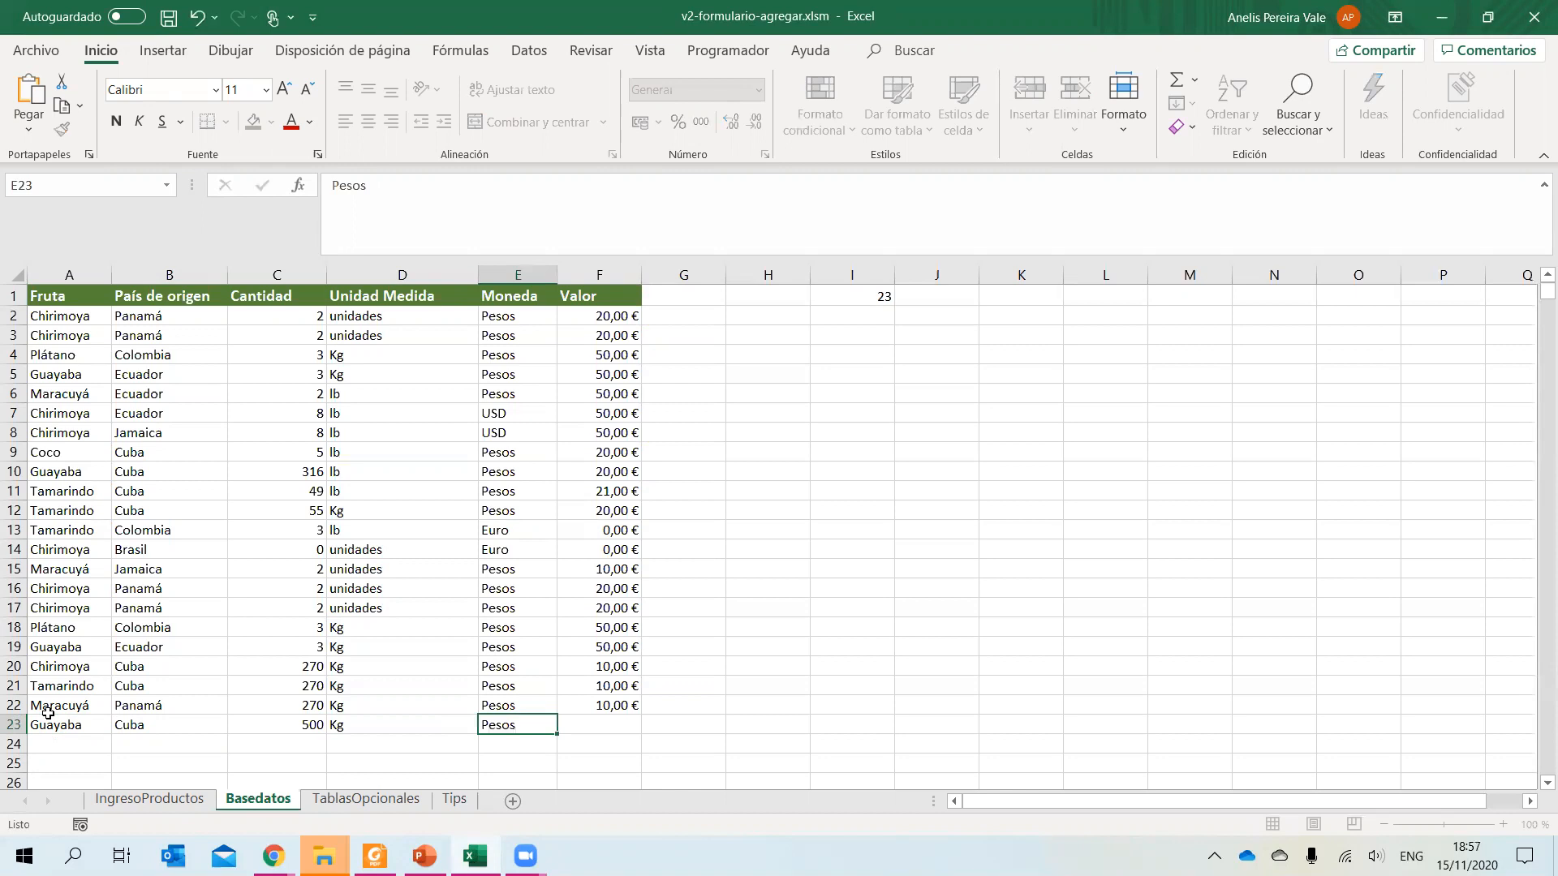
pyautogui.press('Tab')
pyautogui.write('100')
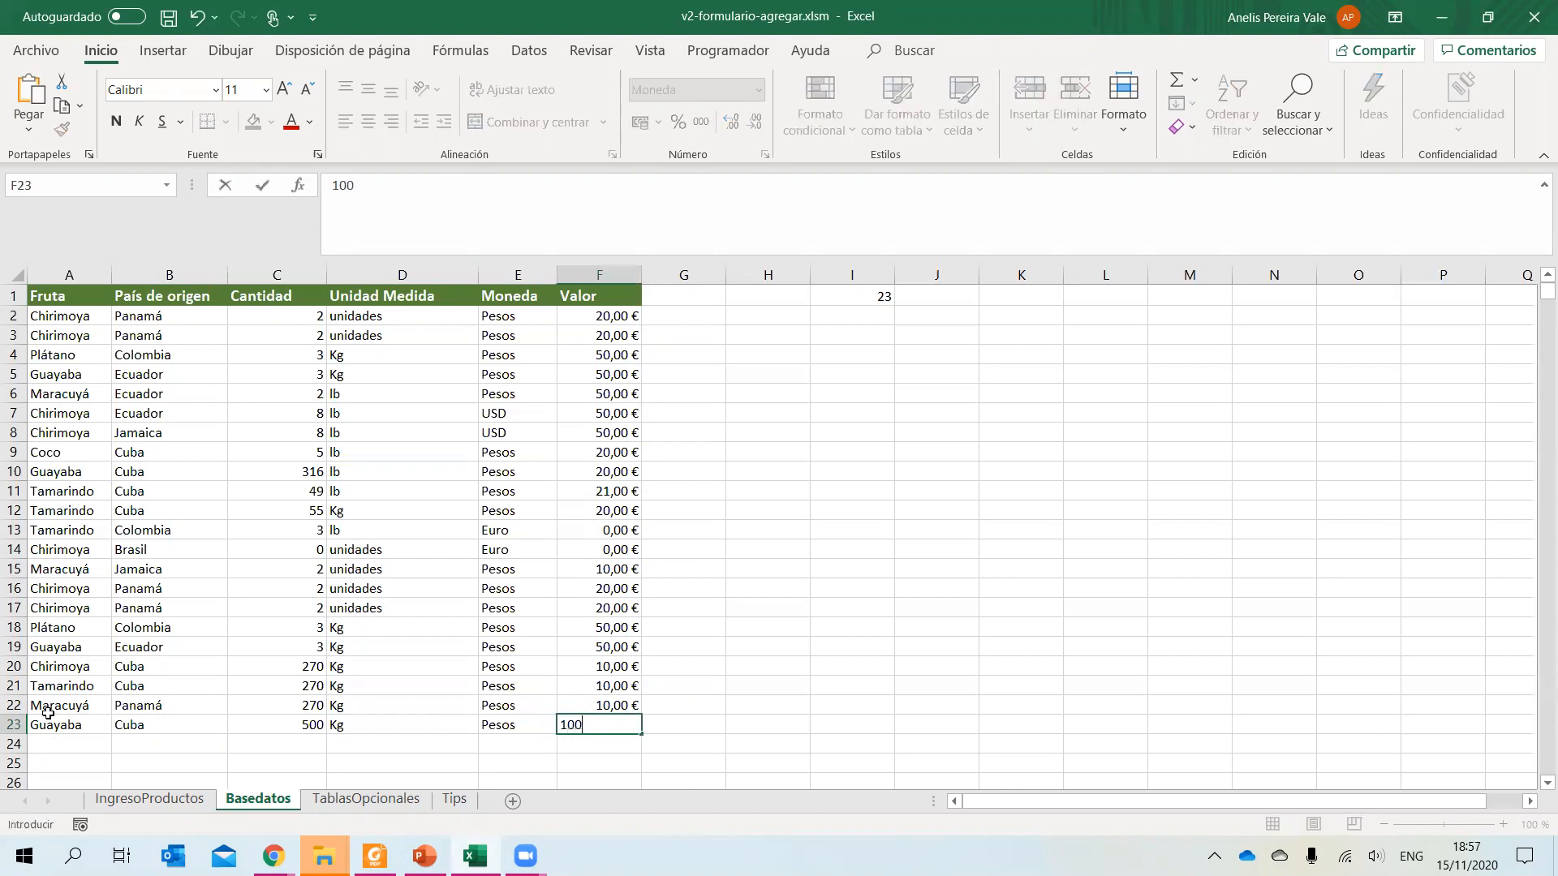
pyautogui.write(',')
pyautogui.press('Return')
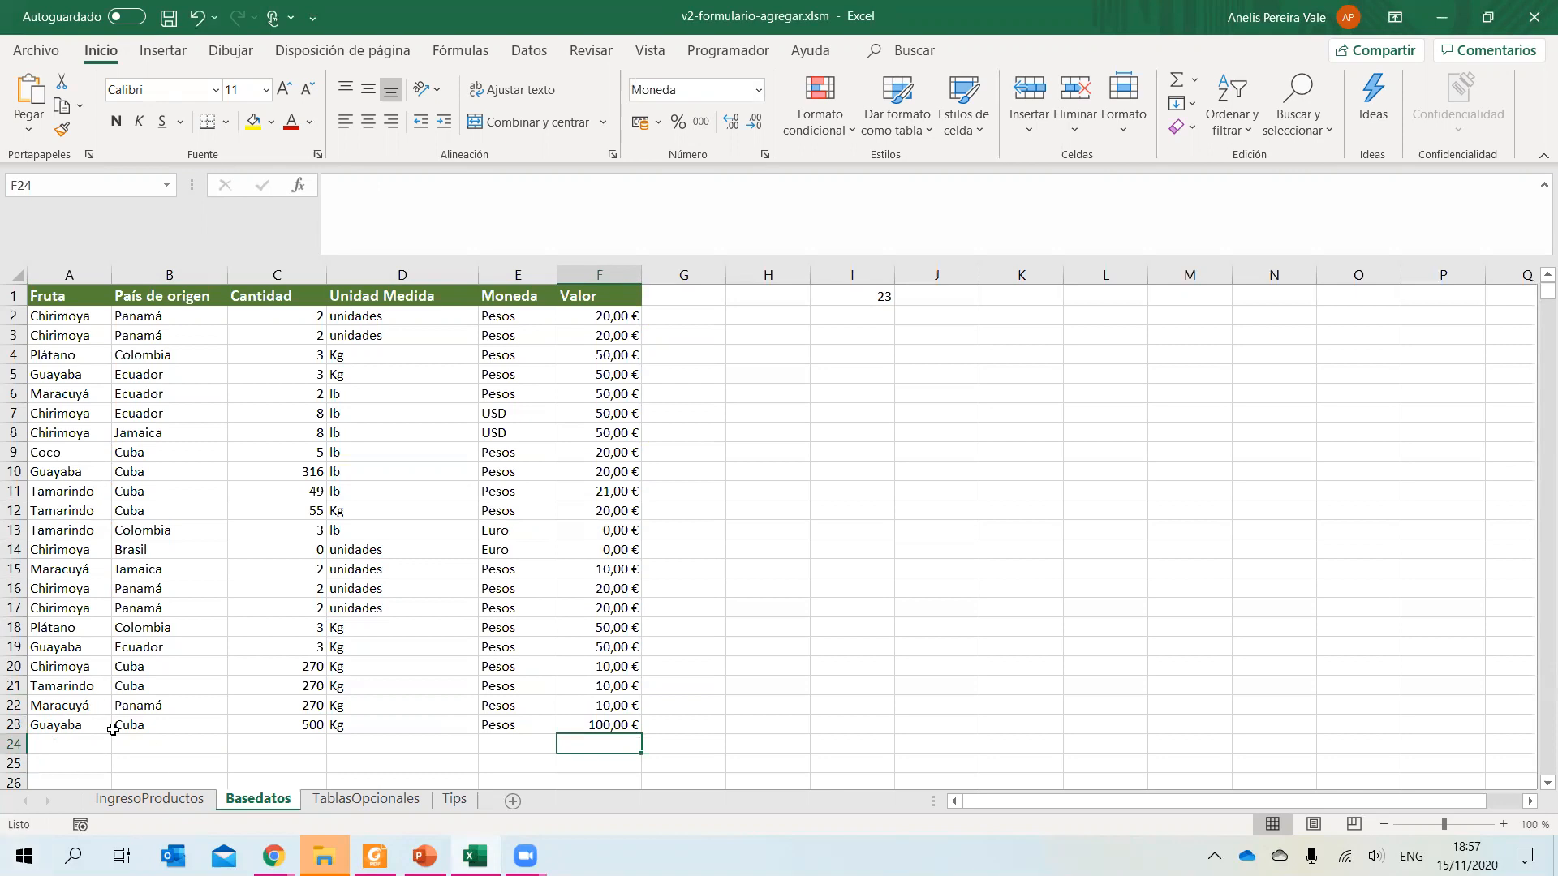
# Change the fruit in row 23 to Tamarindo and go through the record's other fields.
pyautogui.click(130, 729)
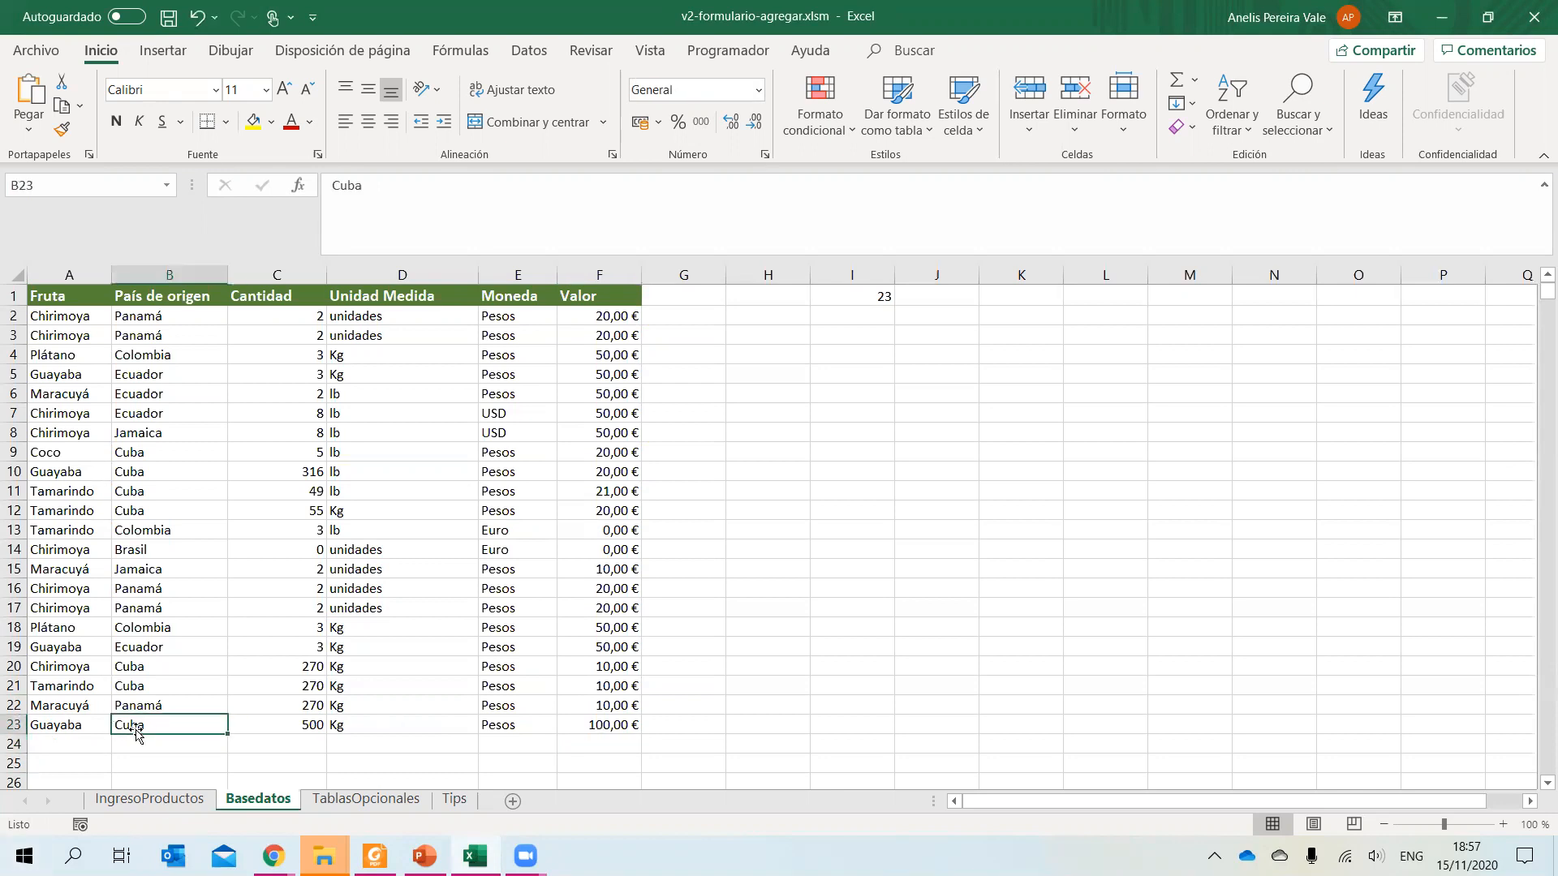
pyautogui.click(59, 728)
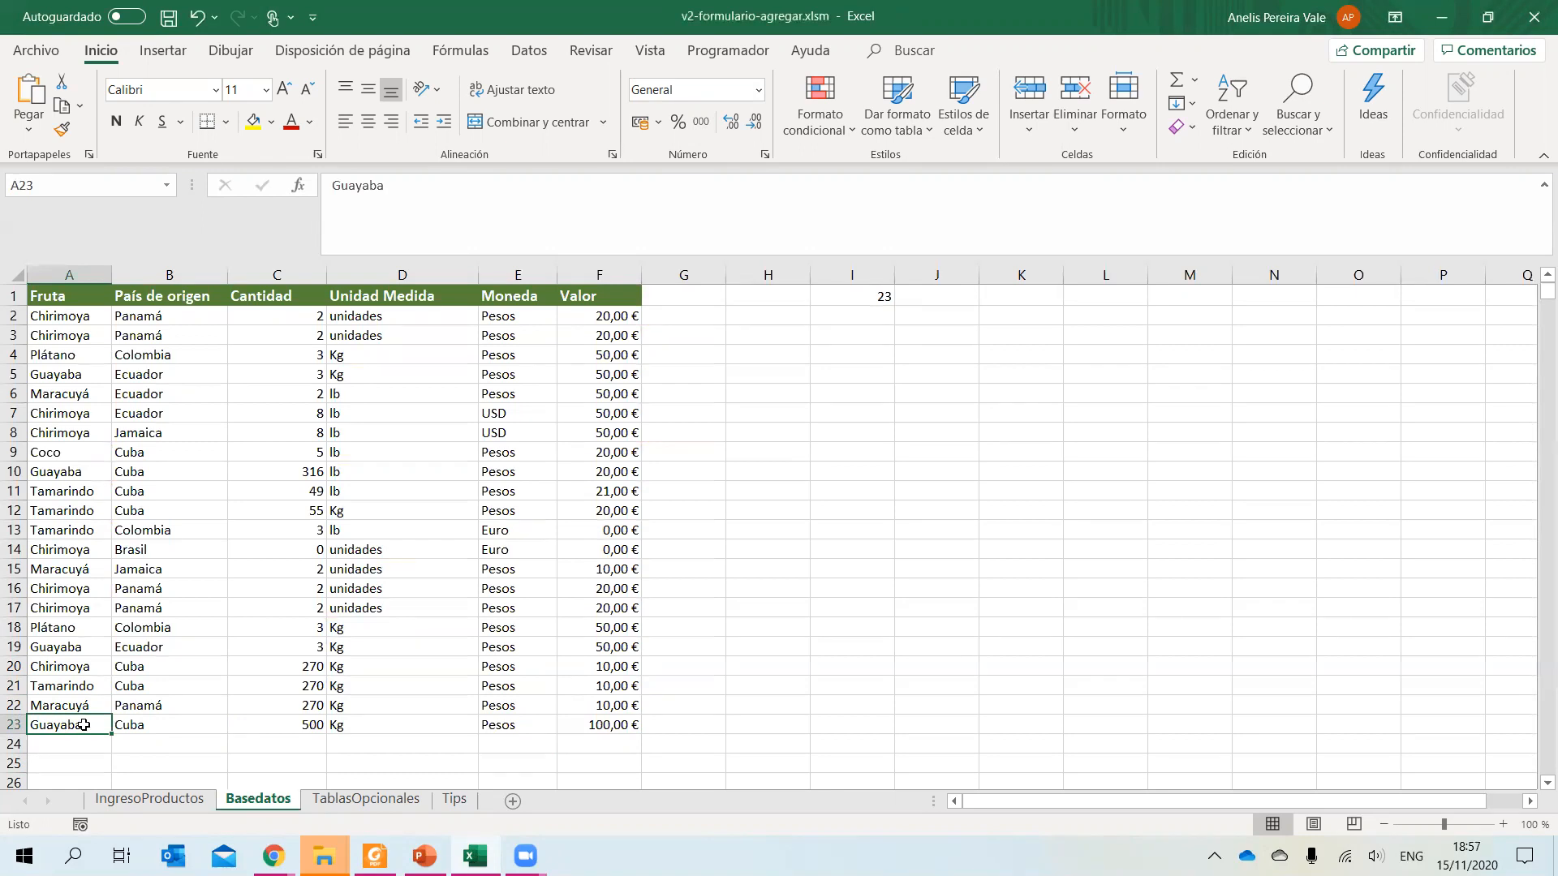
pyautogui.write('Tamarindo')
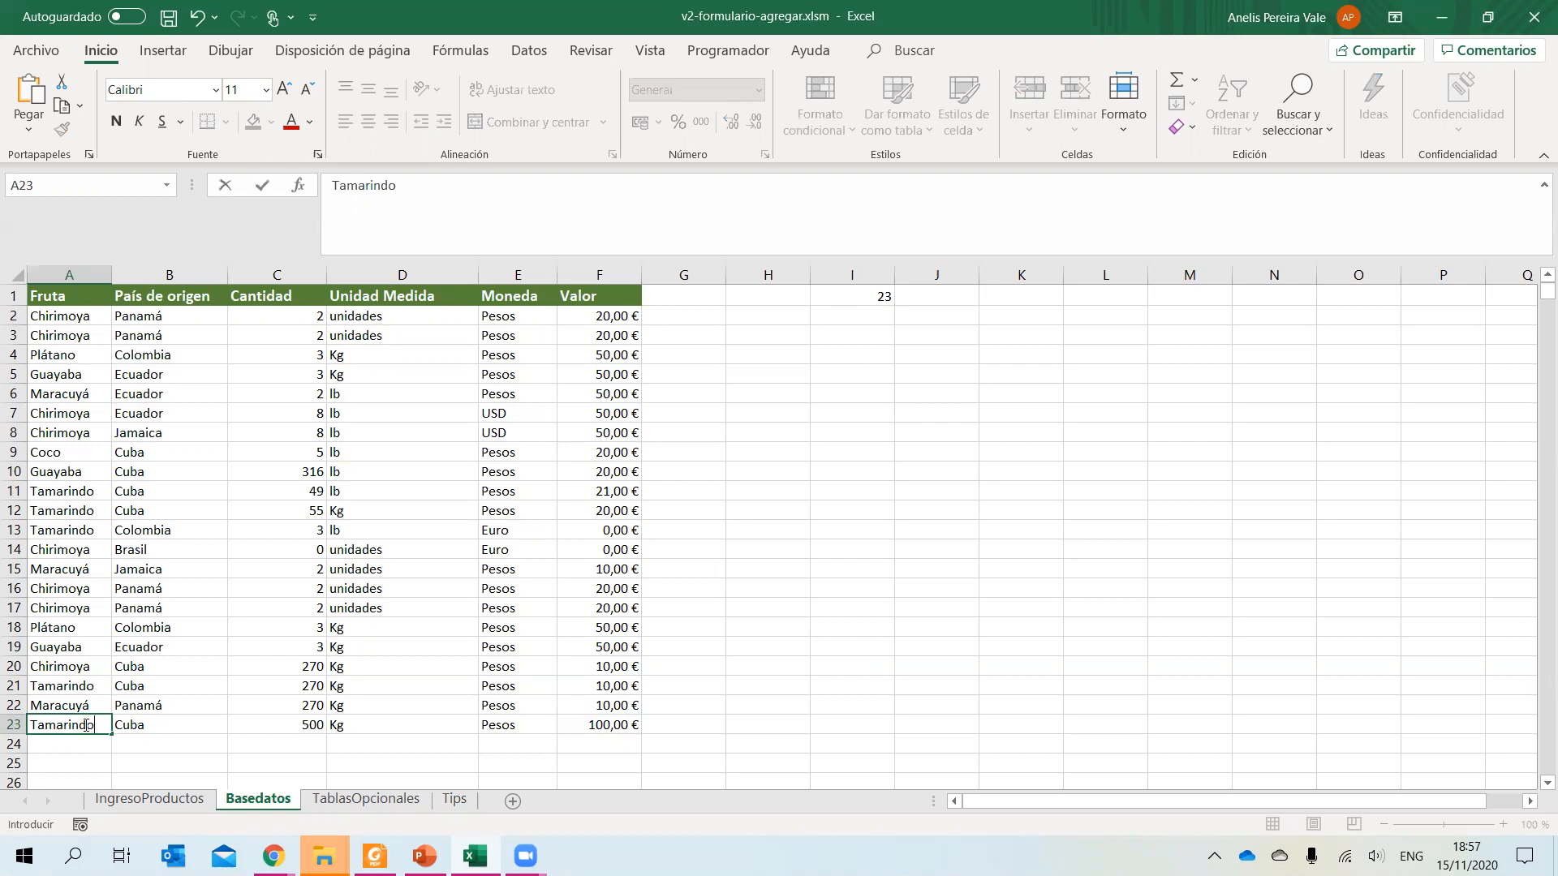
pyautogui.press('Tab')
pyautogui.click(84, 725)
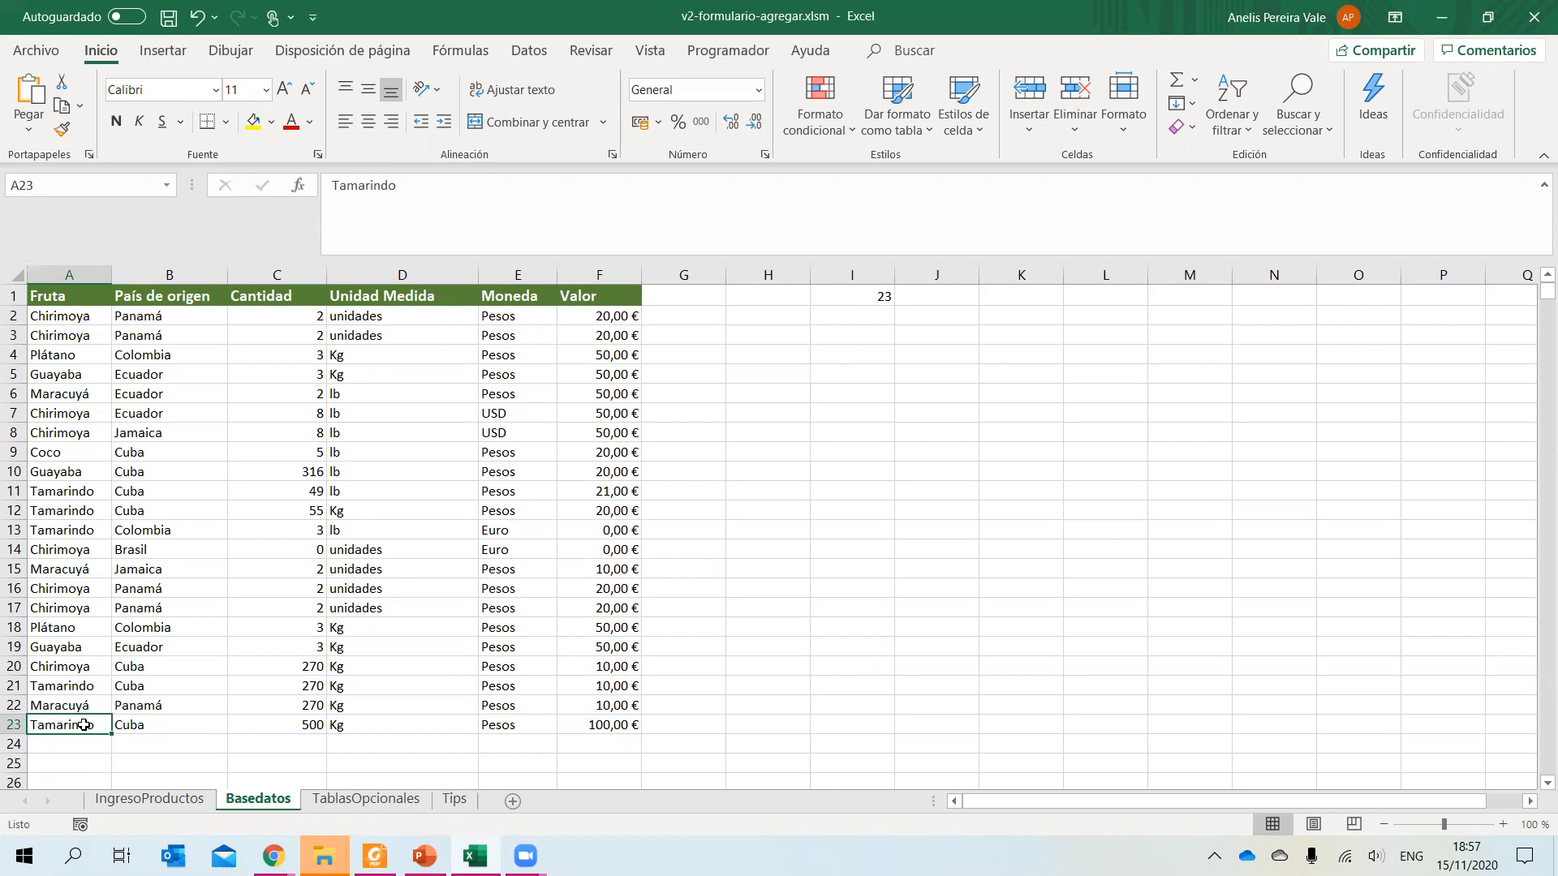
pyautogui.click(184, 725)
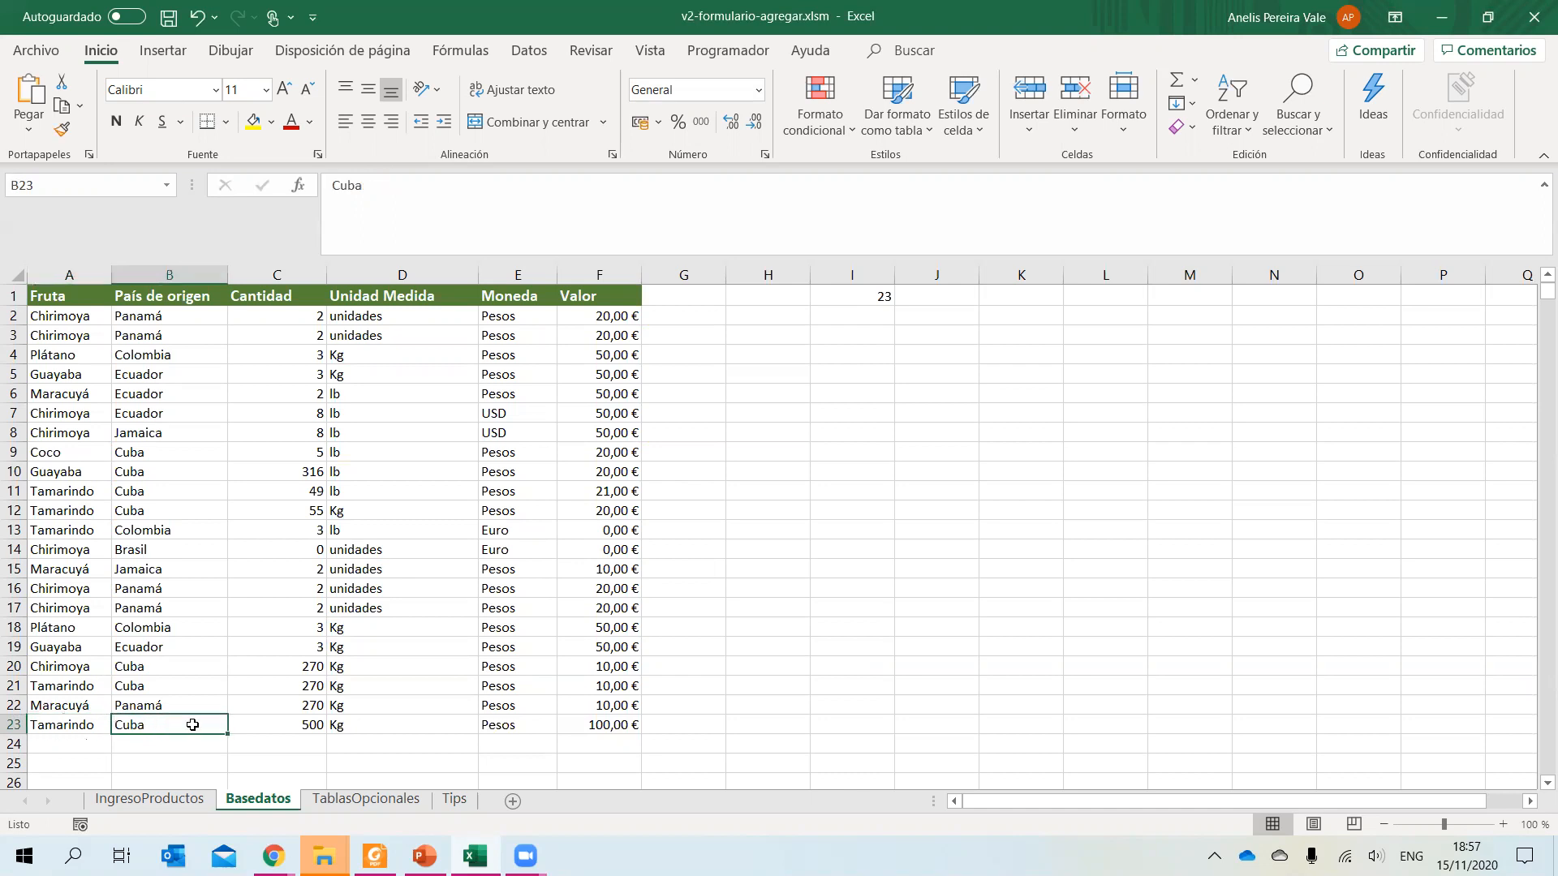
pyautogui.click(254, 726)
pyautogui.click(397, 726)
pyautogui.click(523, 726)
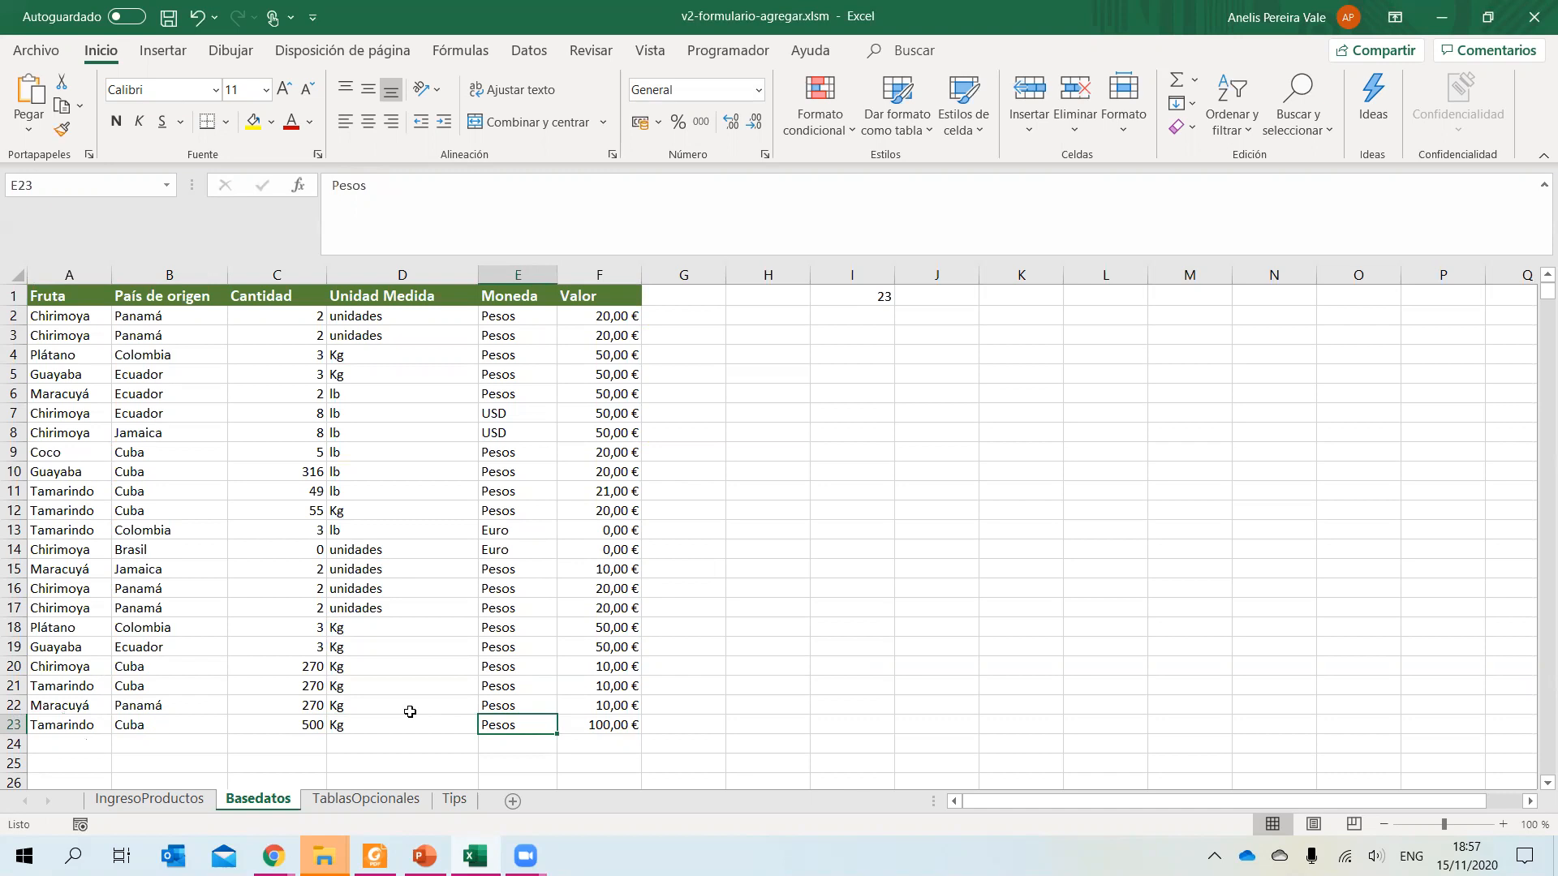
# Delete the whole row 23 from the database sheet.
pyautogui.click(14, 725)
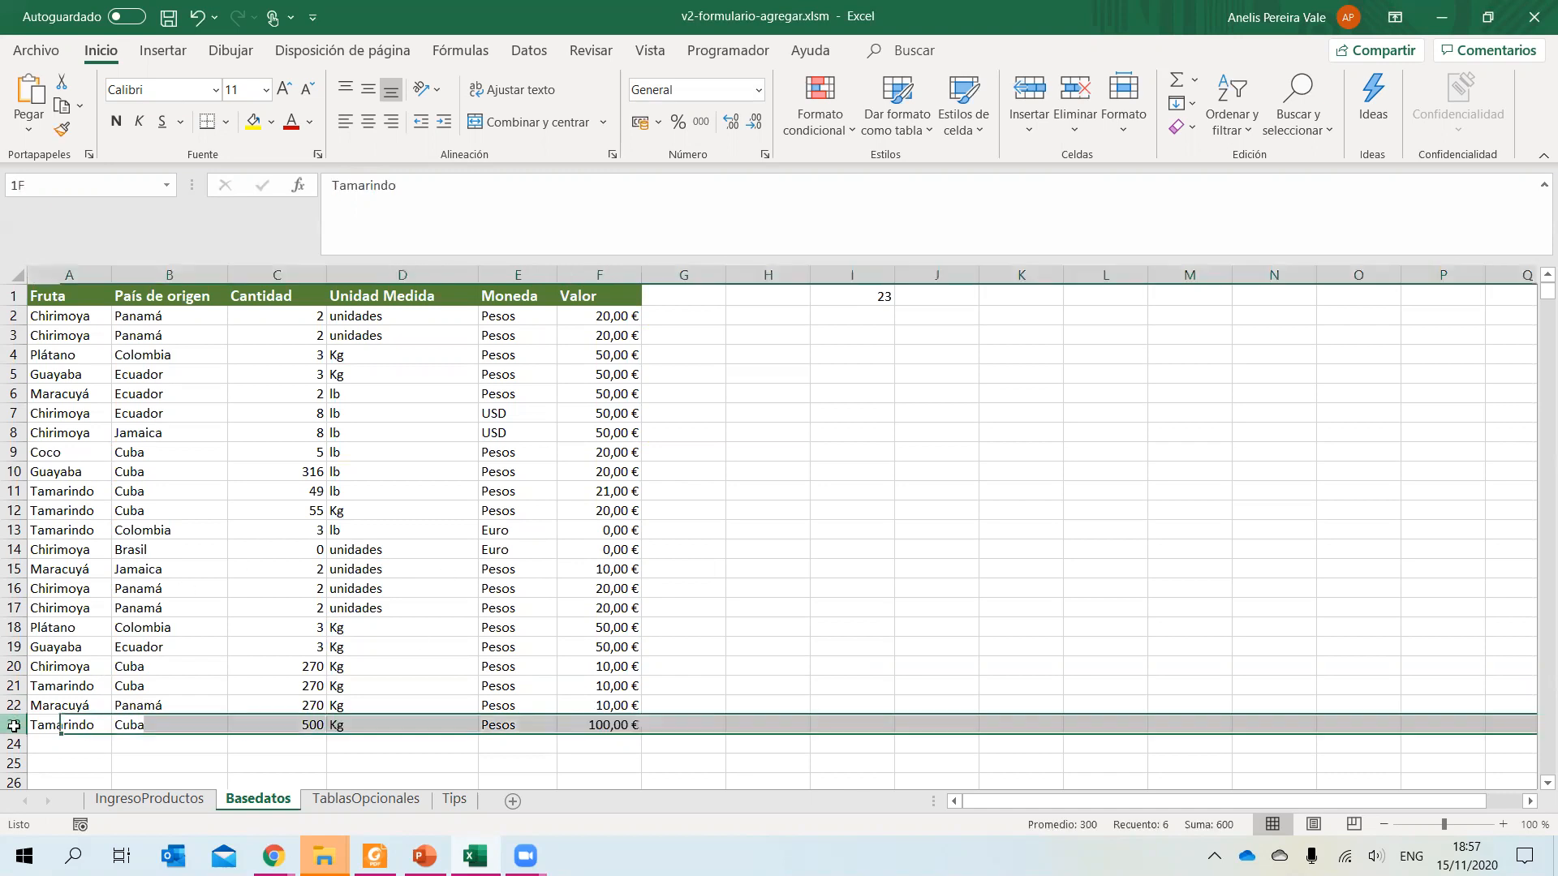
pyautogui.rightClick(14, 725)
pyautogui.click(71, 563)
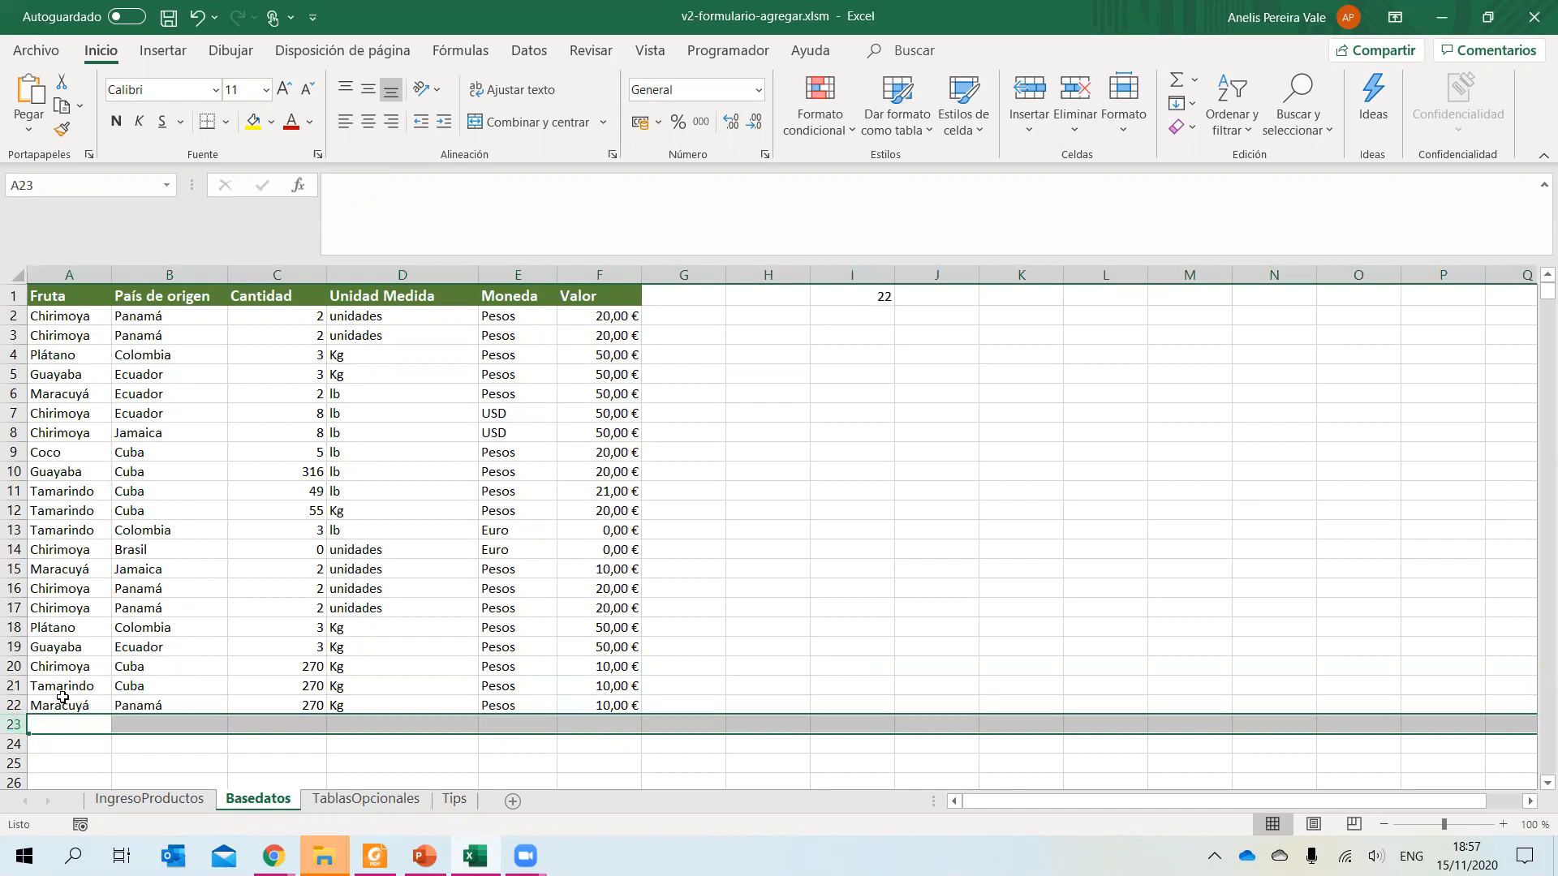
# Delete the entire Coco record in row 9 of the database.
pyautogui.click(18, 454)
pyautogui.rightClick(18, 454)
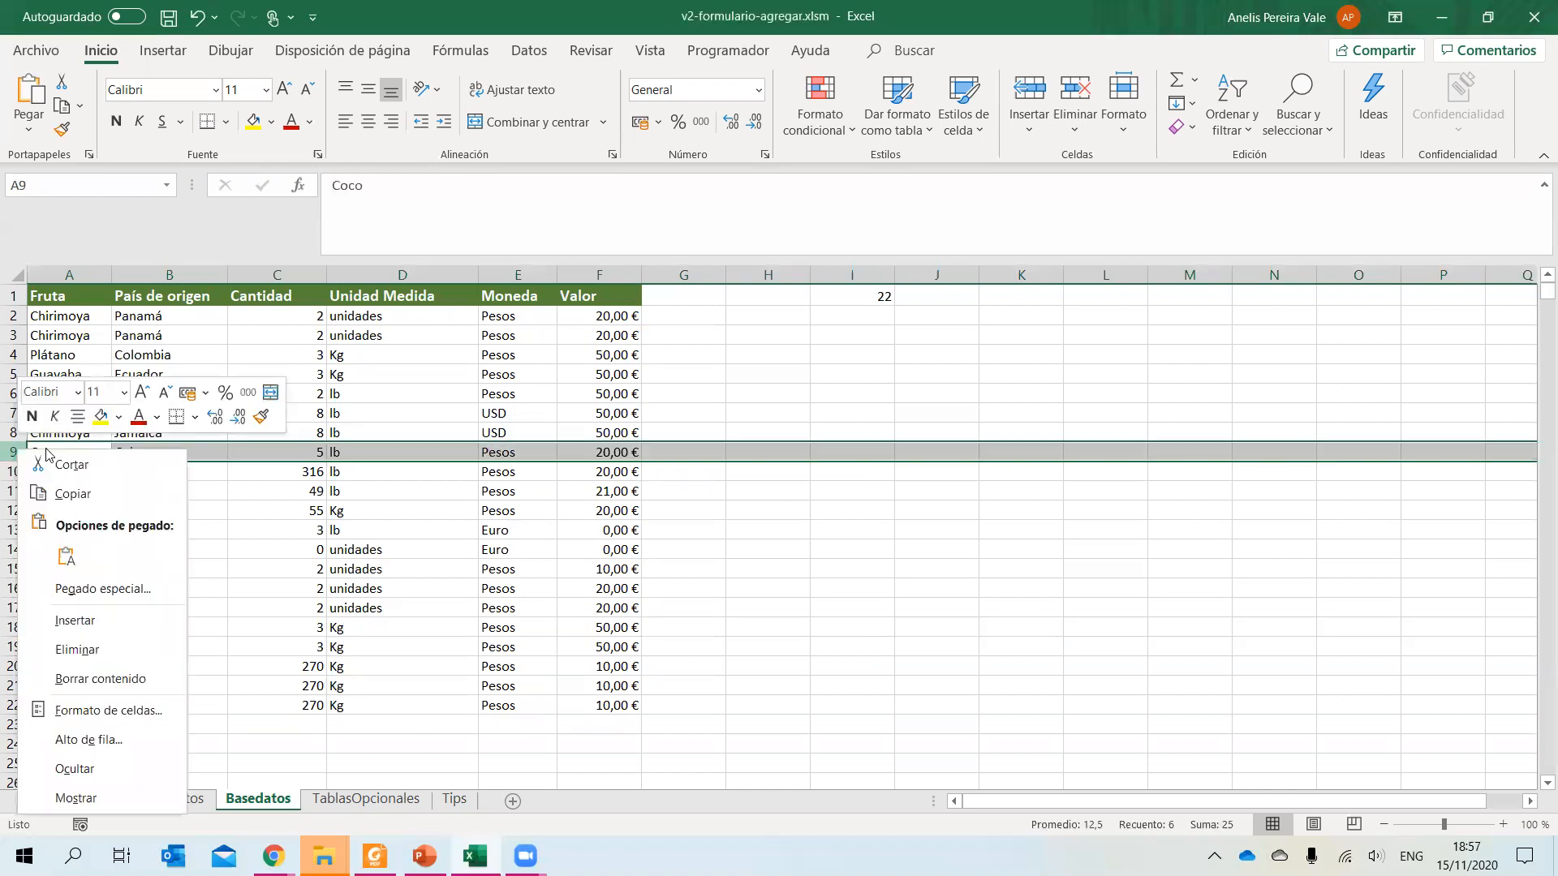
pyautogui.click(73, 645)
pyautogui.click(14, 686)
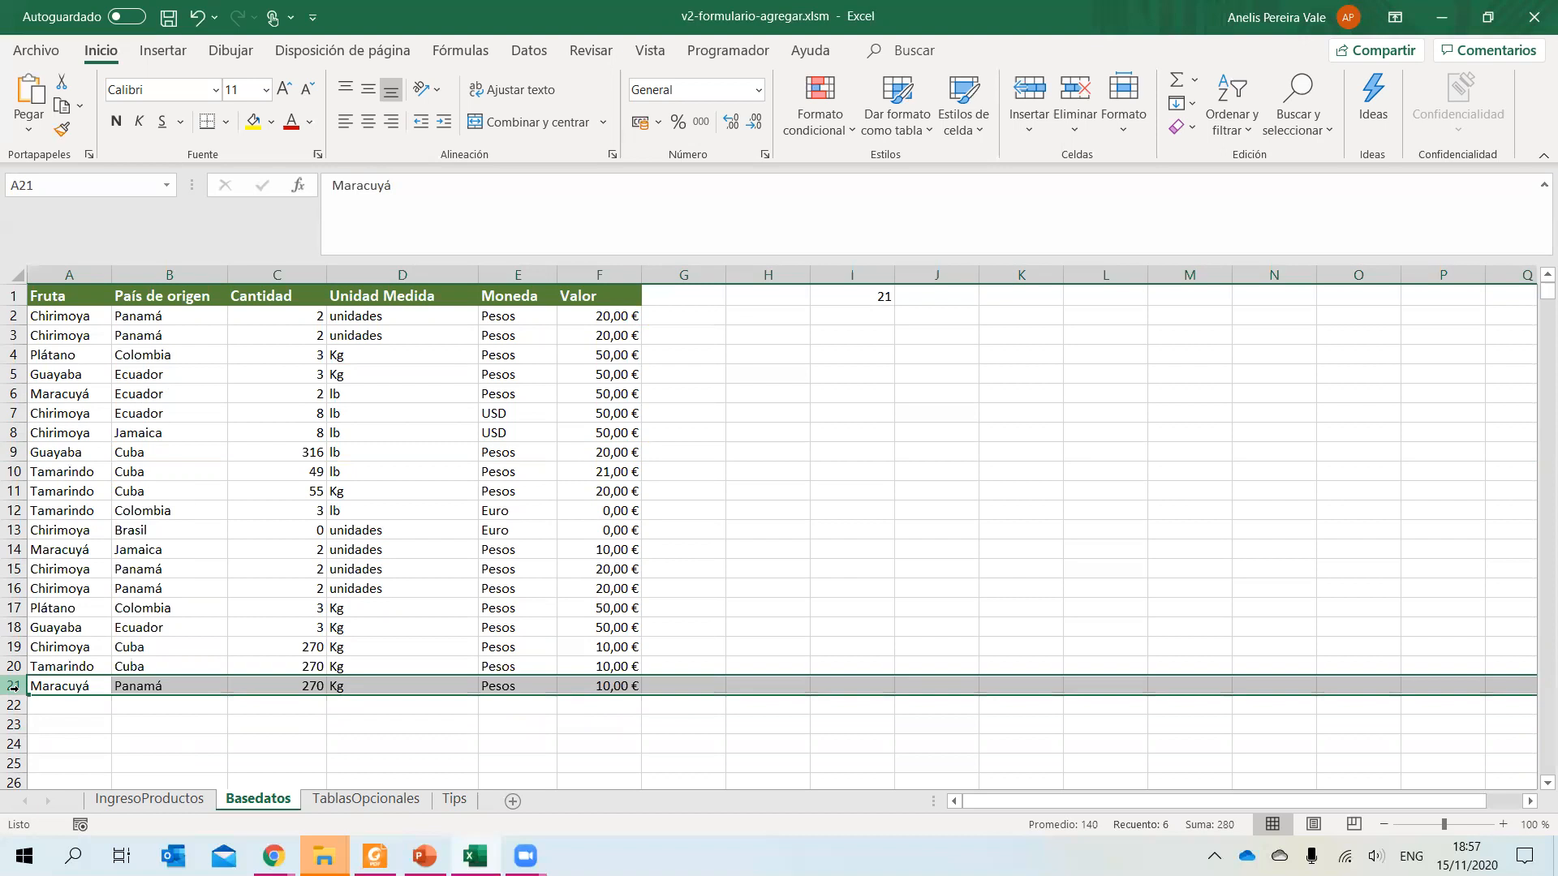
# Review the TablasOpcionales and Tips sheets, and examine the entry form and the yellow helper table on IngresoProductos.
pyautogui.click(367, 799)
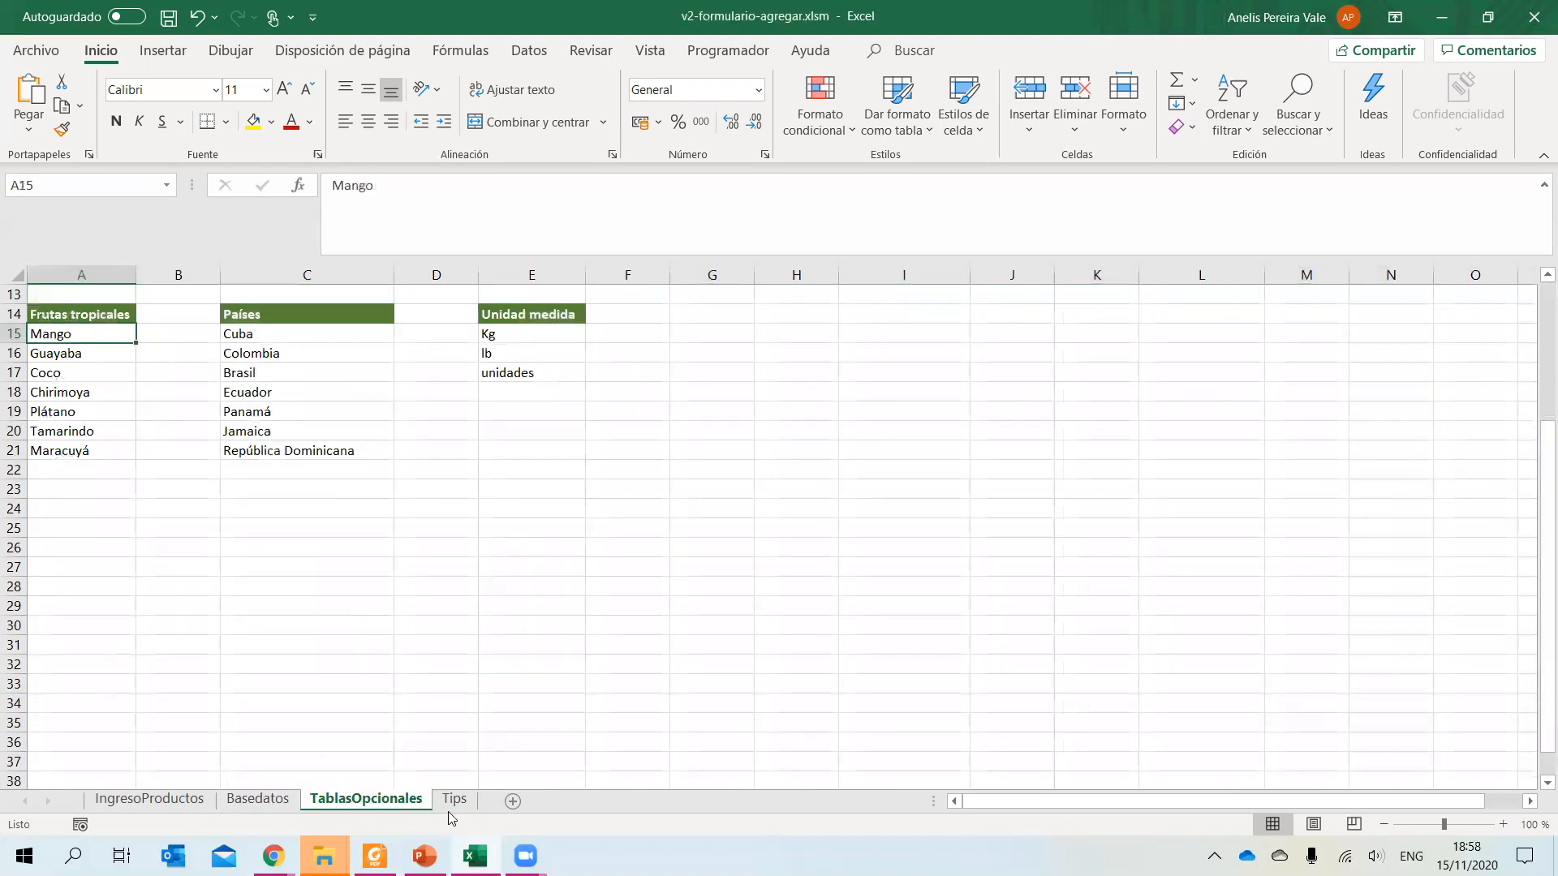
pyautogui.click(454, 799)
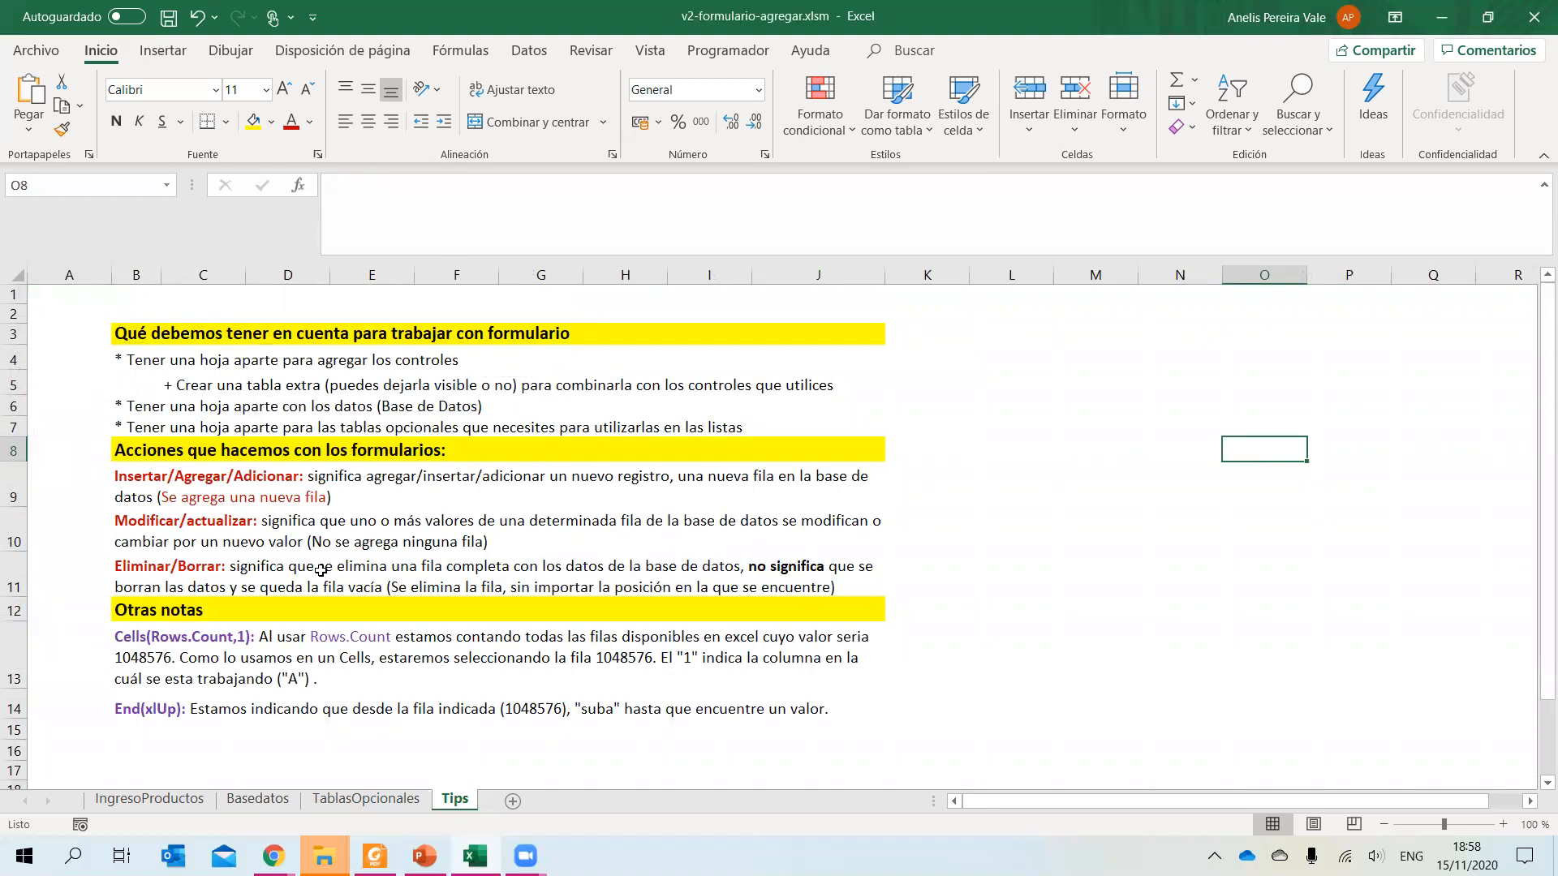
pyautogui.click(167, 801)
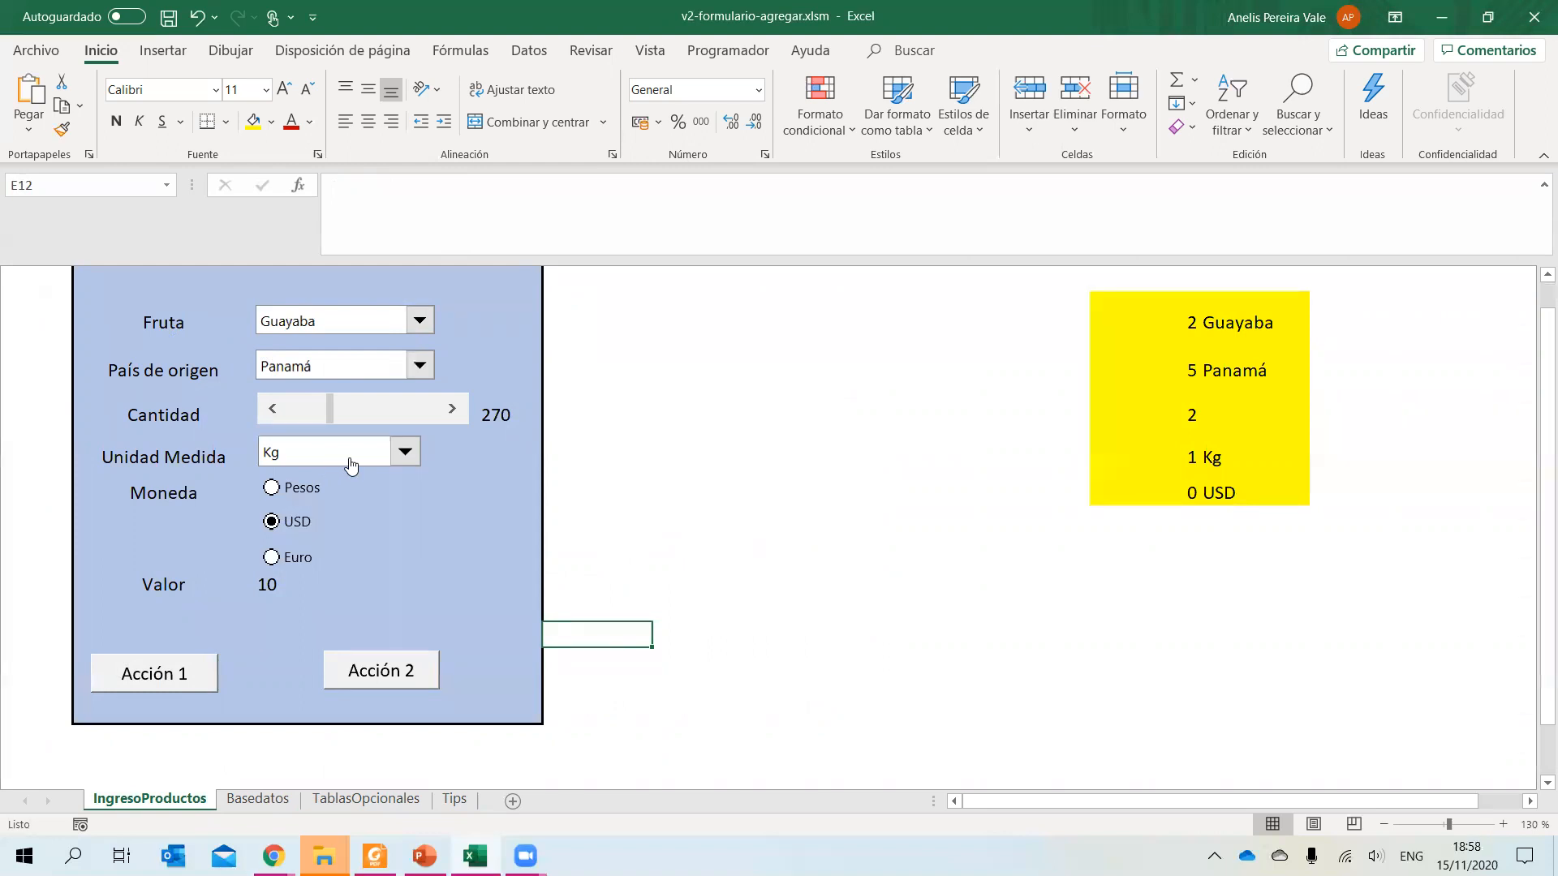
pyautogui.scroll(1, 286, 474)
pyautogui.moveTo(96, 303); pyautogui.dragTo(543, 751)
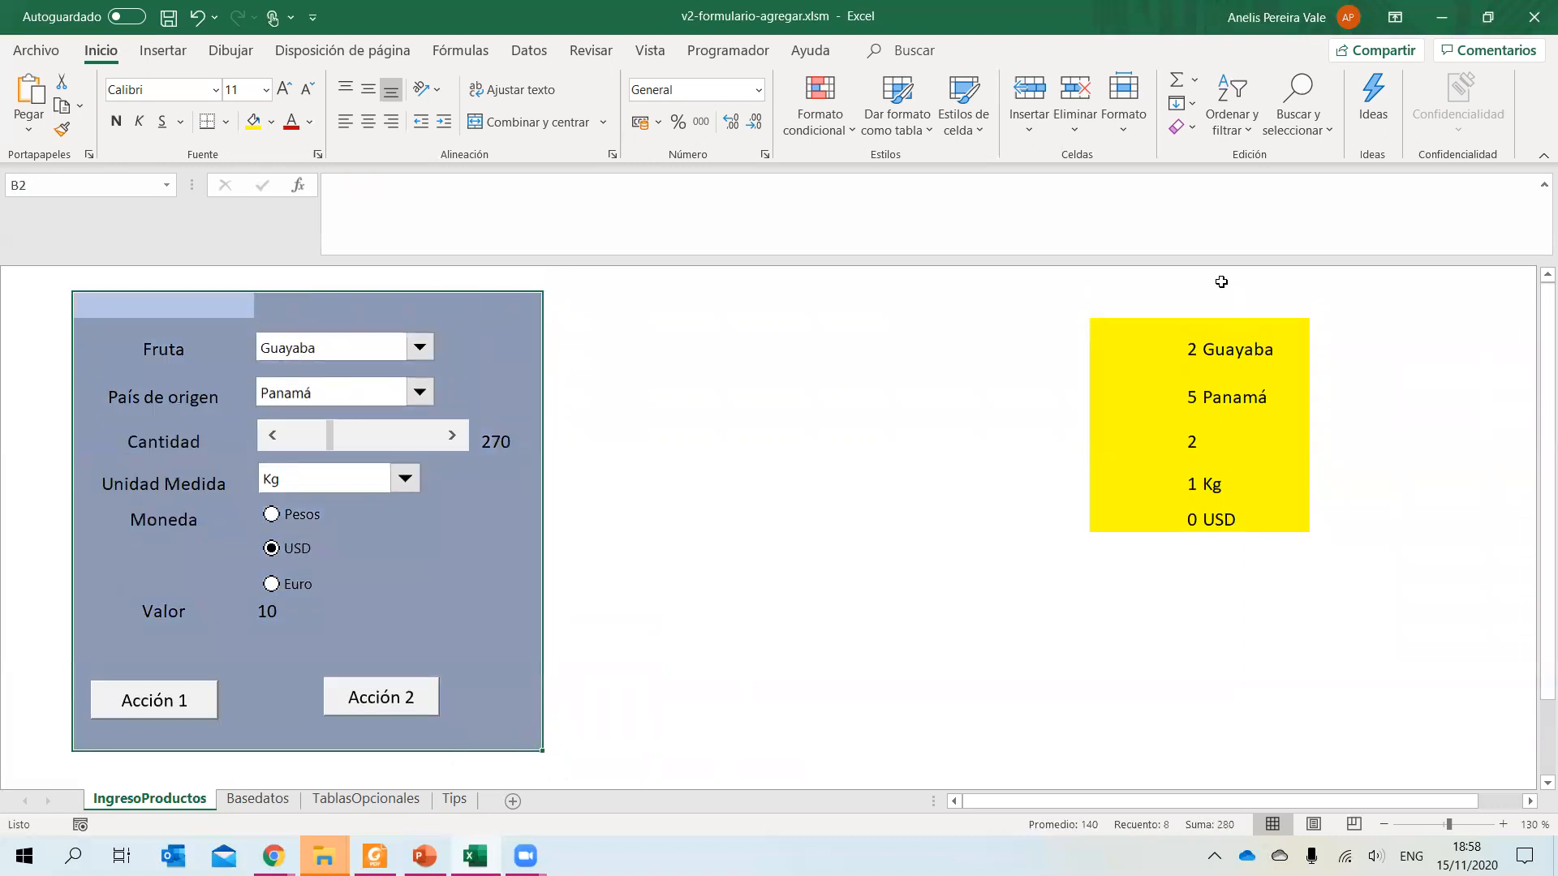
pyautogui.moveTo(1097, 321); pyautogui.dragTo(1288, 523)
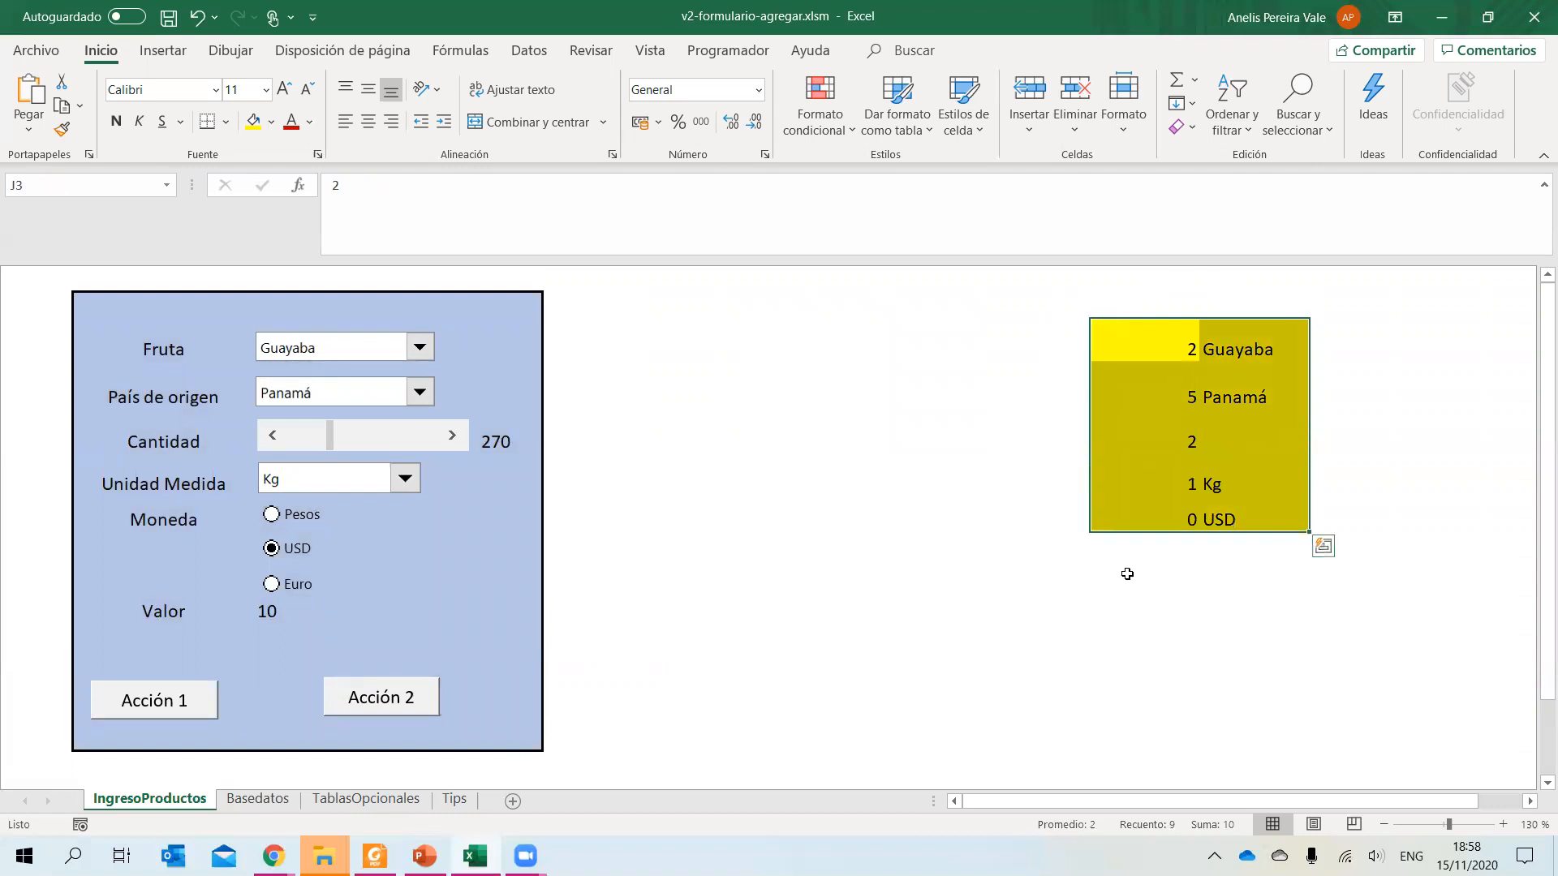
pyautogui.click(888, 414)
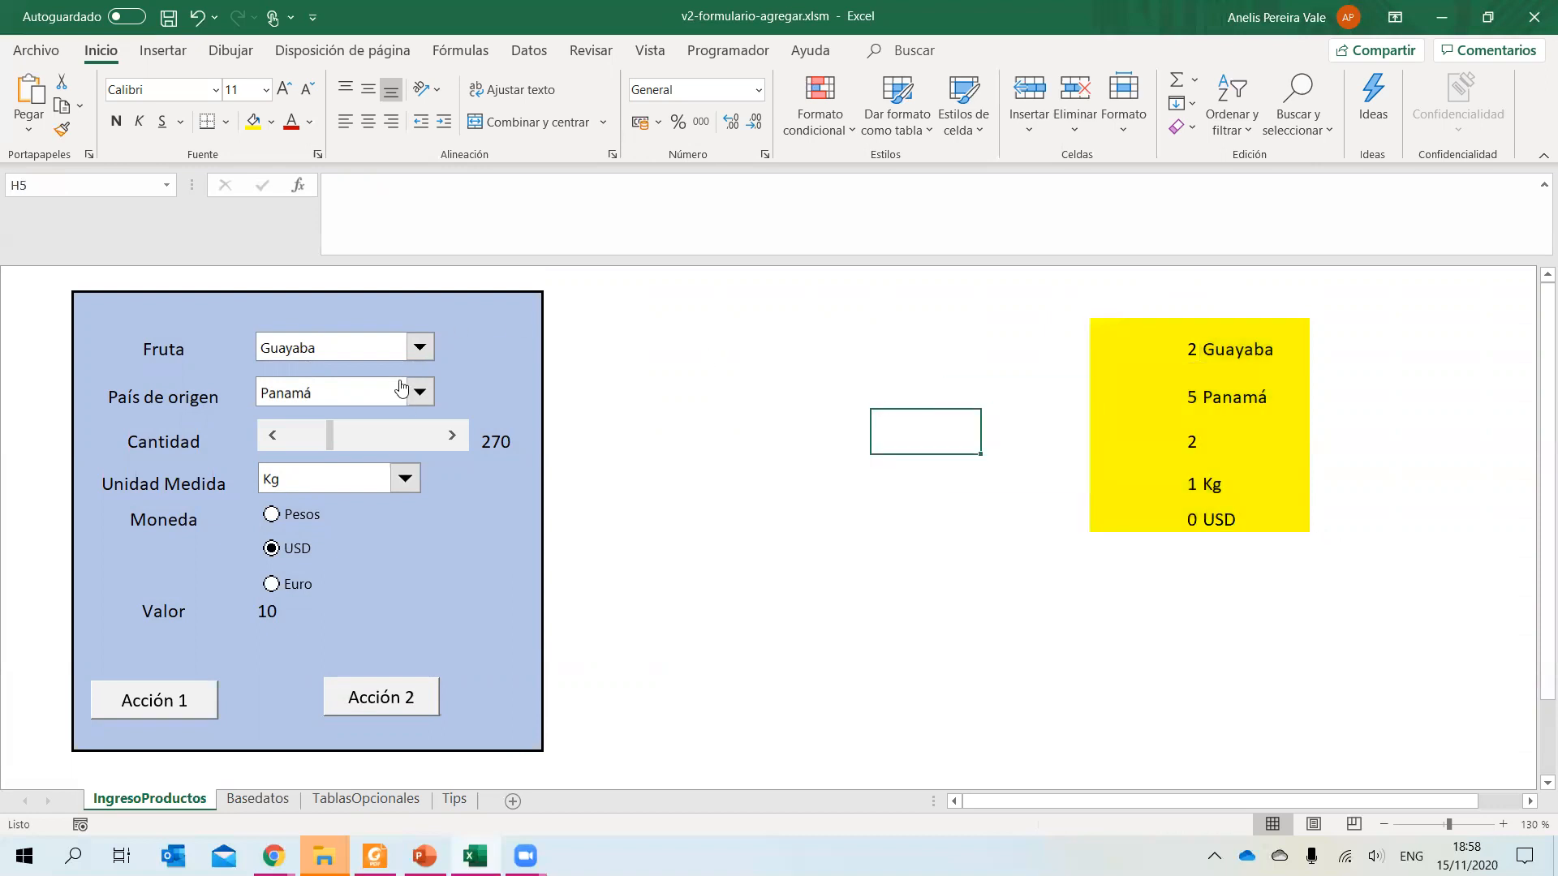
# Choose Coco in the form's Fruta list and check the matching index and name cells in the yellow table.
pyautogui.click(418, 347)
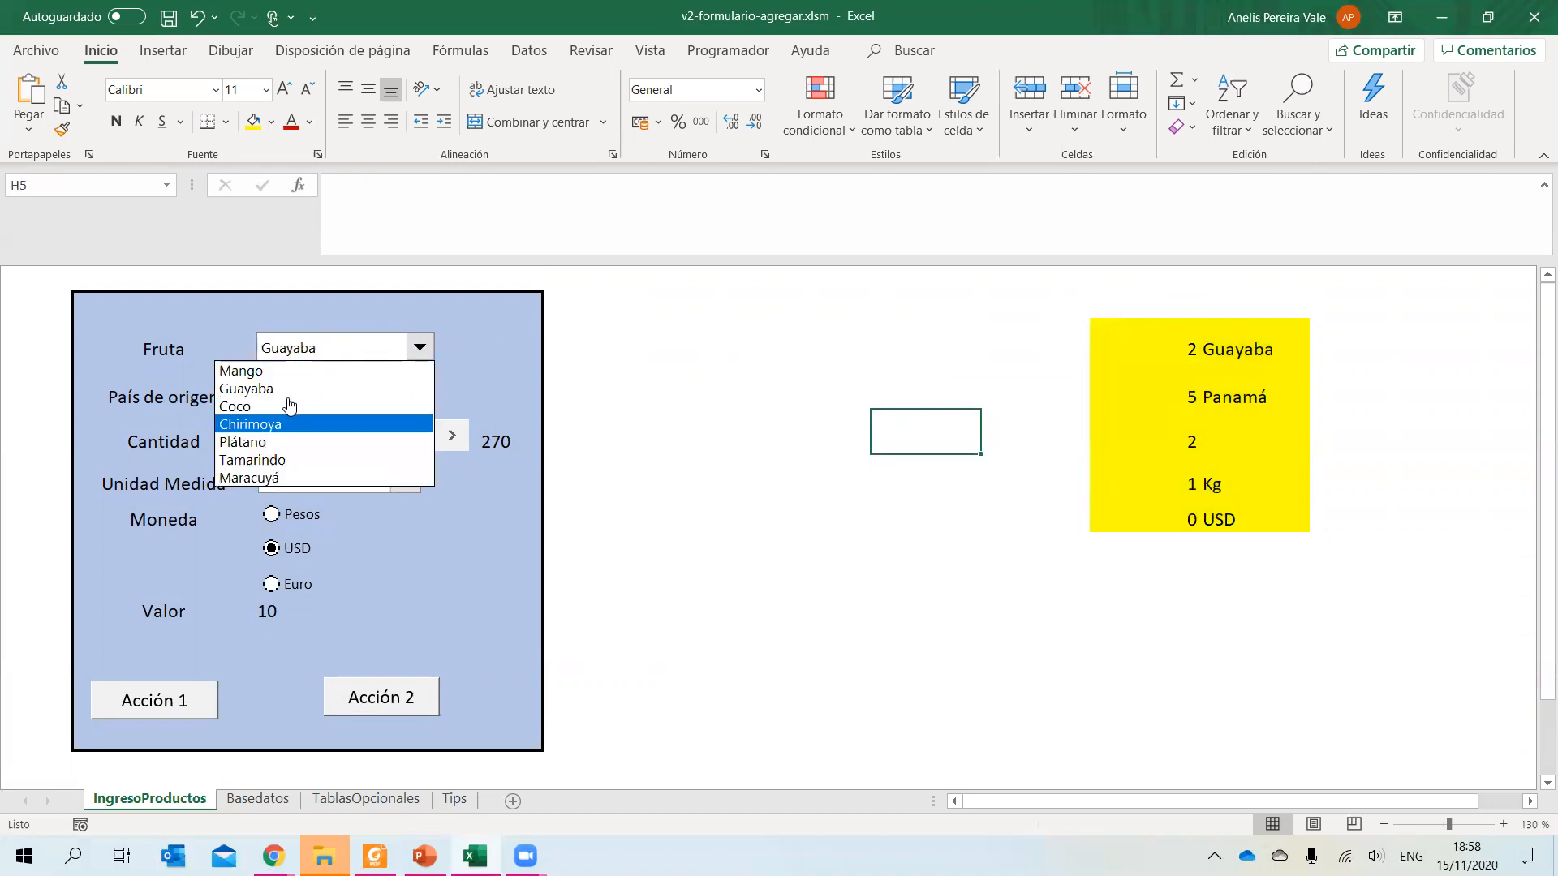
pyautogui.click(251, 415)
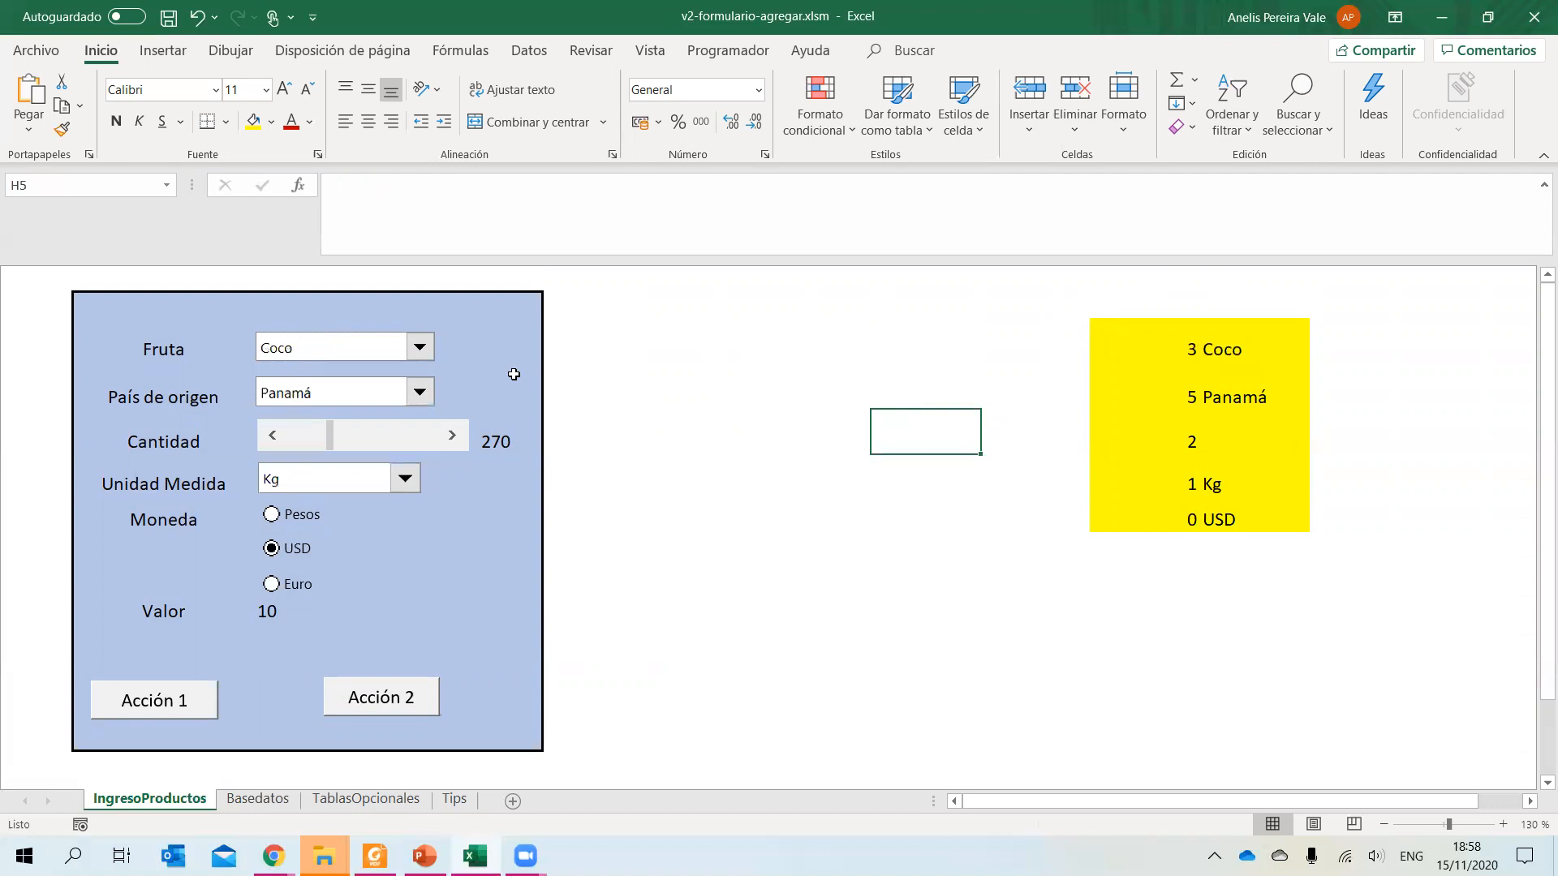
pyautogui.click(1170, 351)
pyautogui.click(1223, 344)
pyautogui.click(1138, 347)
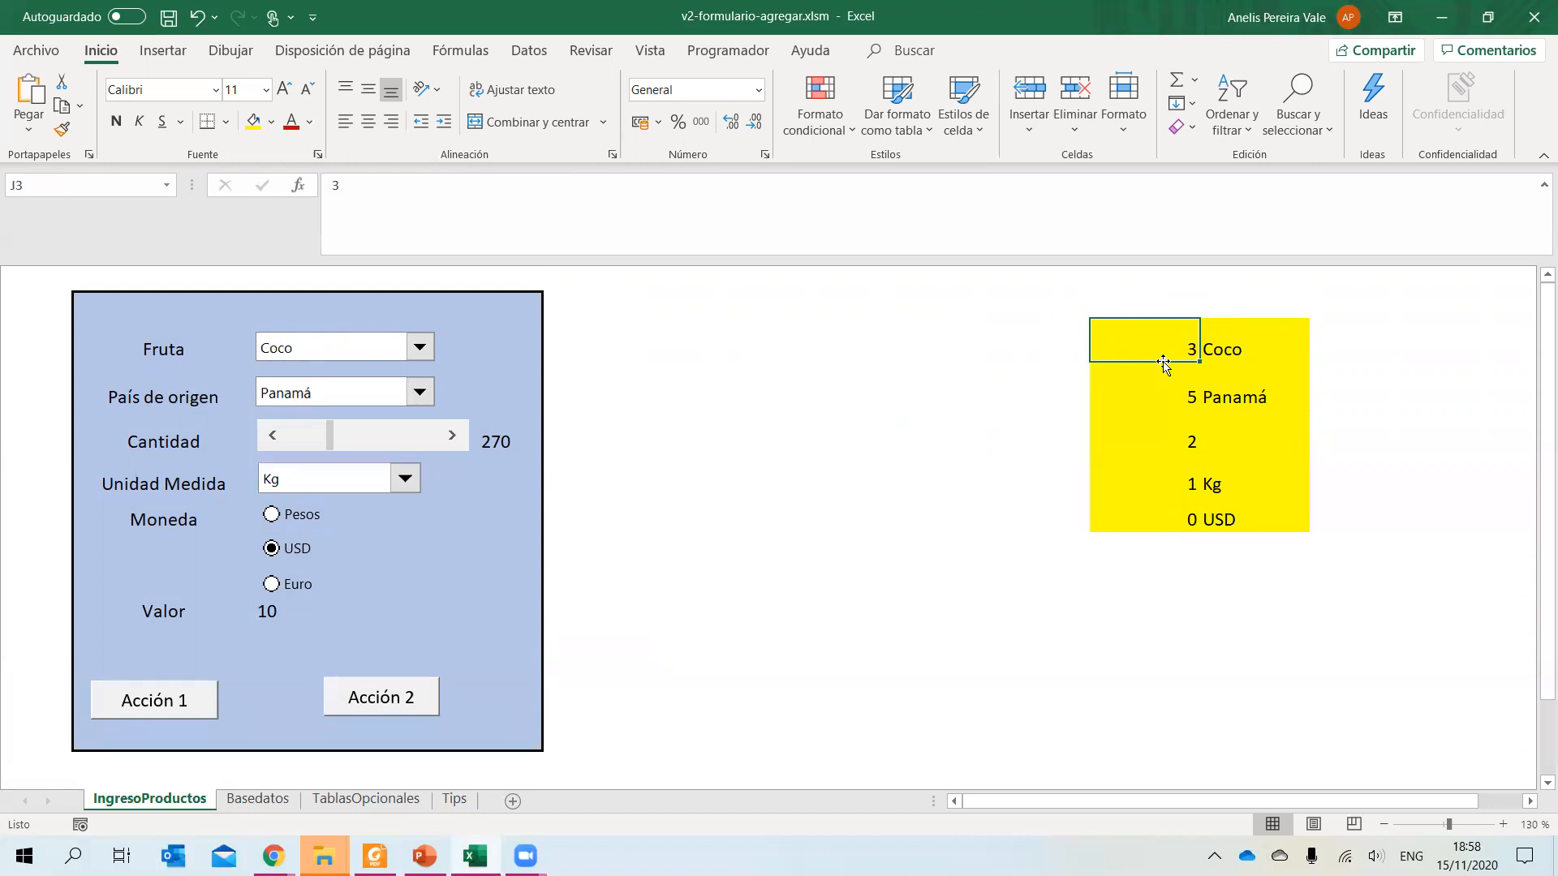
# Examine the fruit, country and unit lists on TablasOpcionales, stepping through the fruits from Mango to Coco.
pyautogui.click(379, 803)
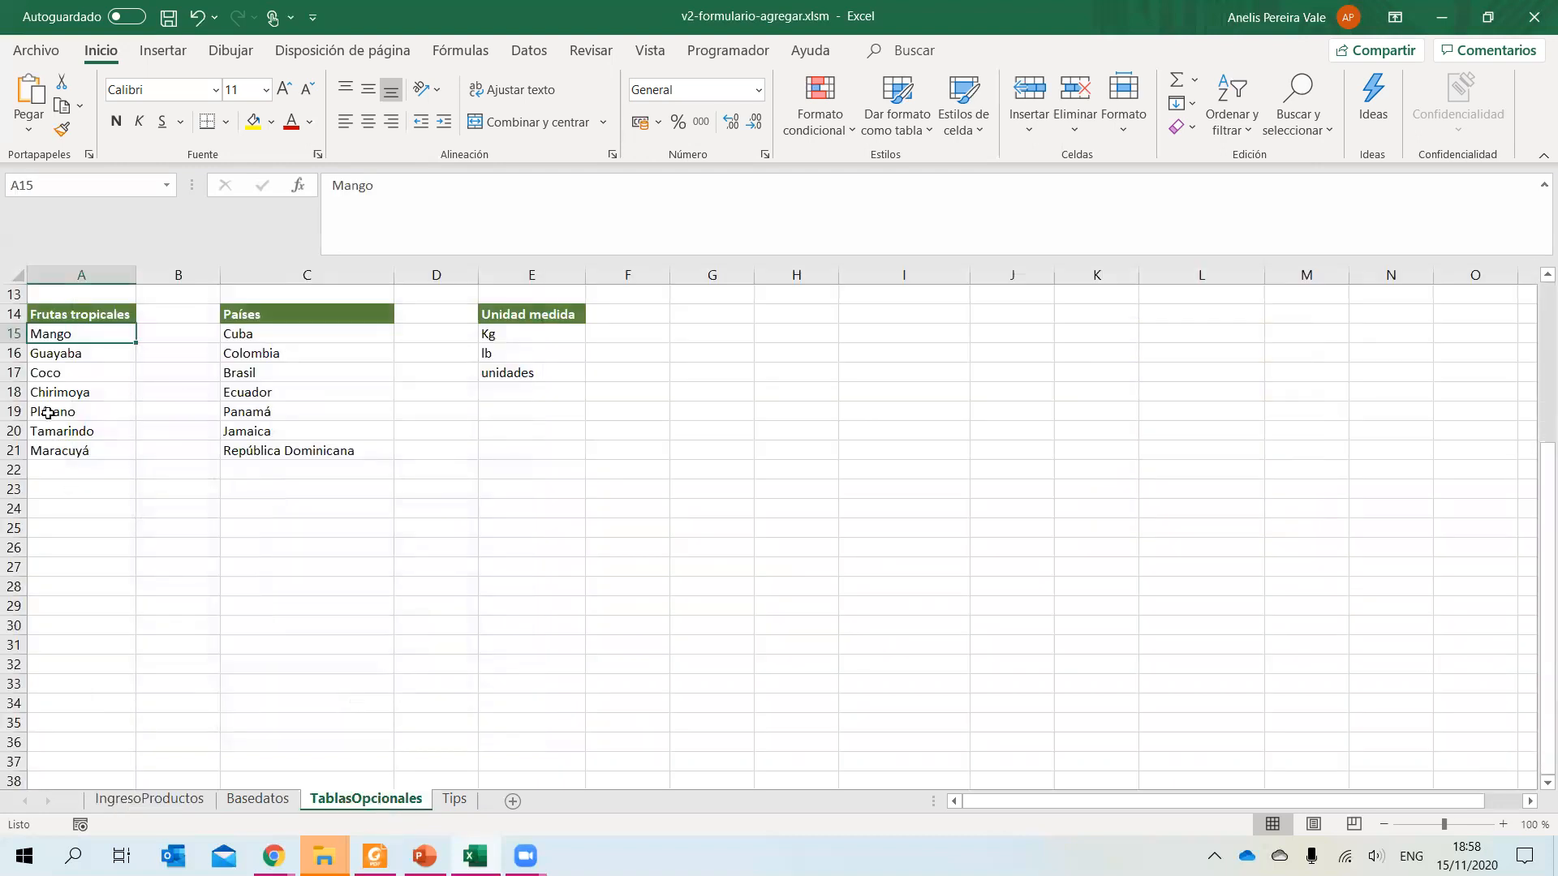
pyautogui.moveTo(77, 333); pyautogui.dragTo(63, 448)
pyautogui.moveTo(321, 335); pyautogui.dragTo(301, 450)
pyautogui.moveTo(516, 333); pyautogui.dragTo(528, 393)
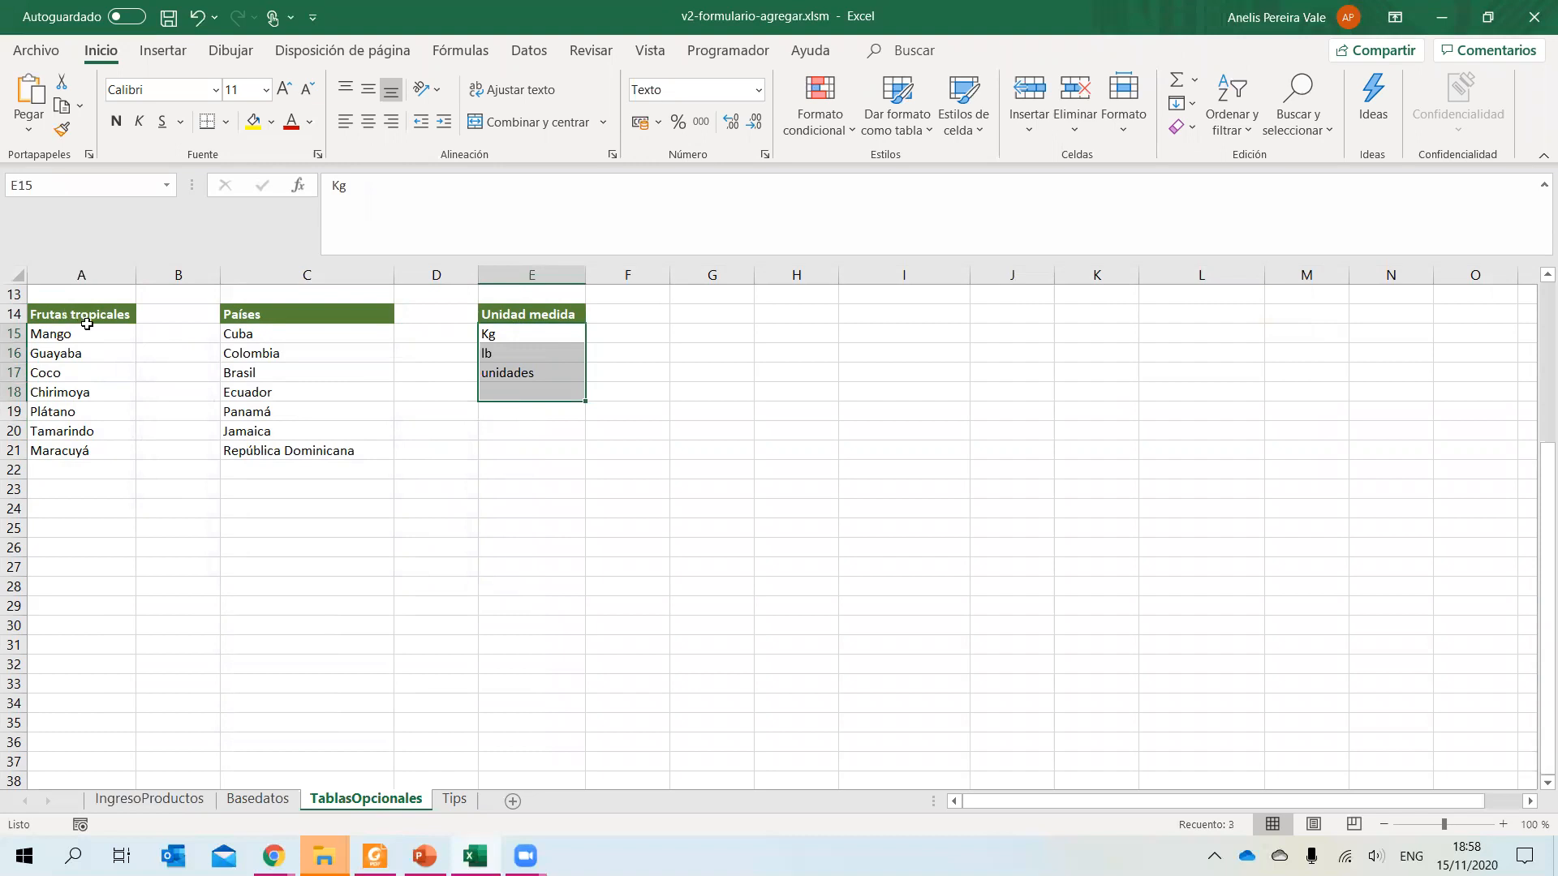
pyautogui.click(85, 333)
pyautogui.click(75, 357)
pyautogui.click(63, 372)
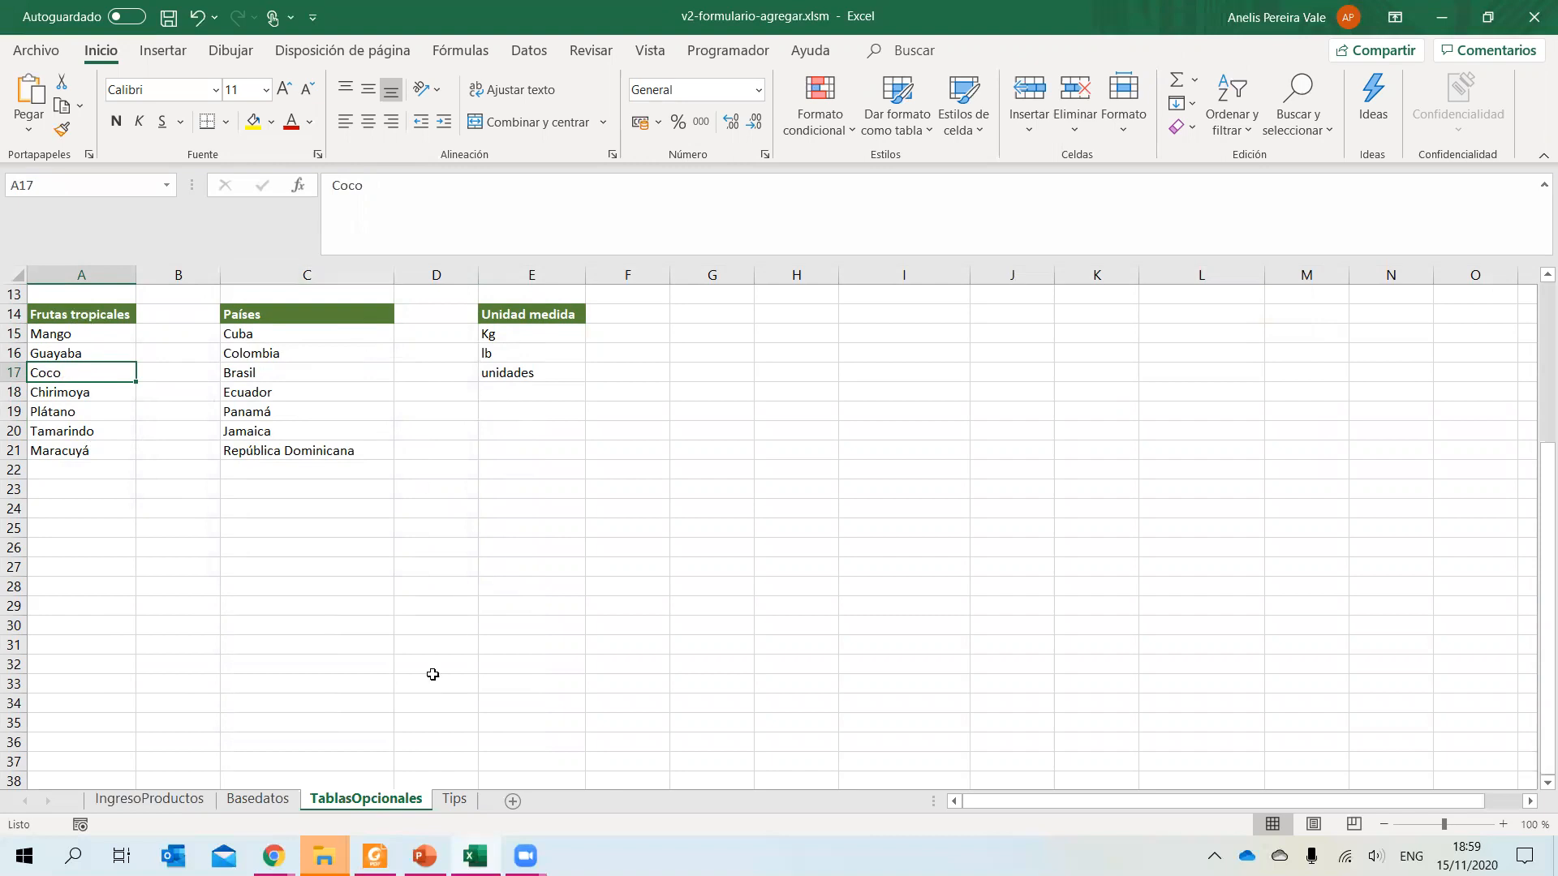
# Insert a form-control combo box on IngresoProductos, in the empty area between the entry form and the yellow table.
pyautogui.click(150, 798)
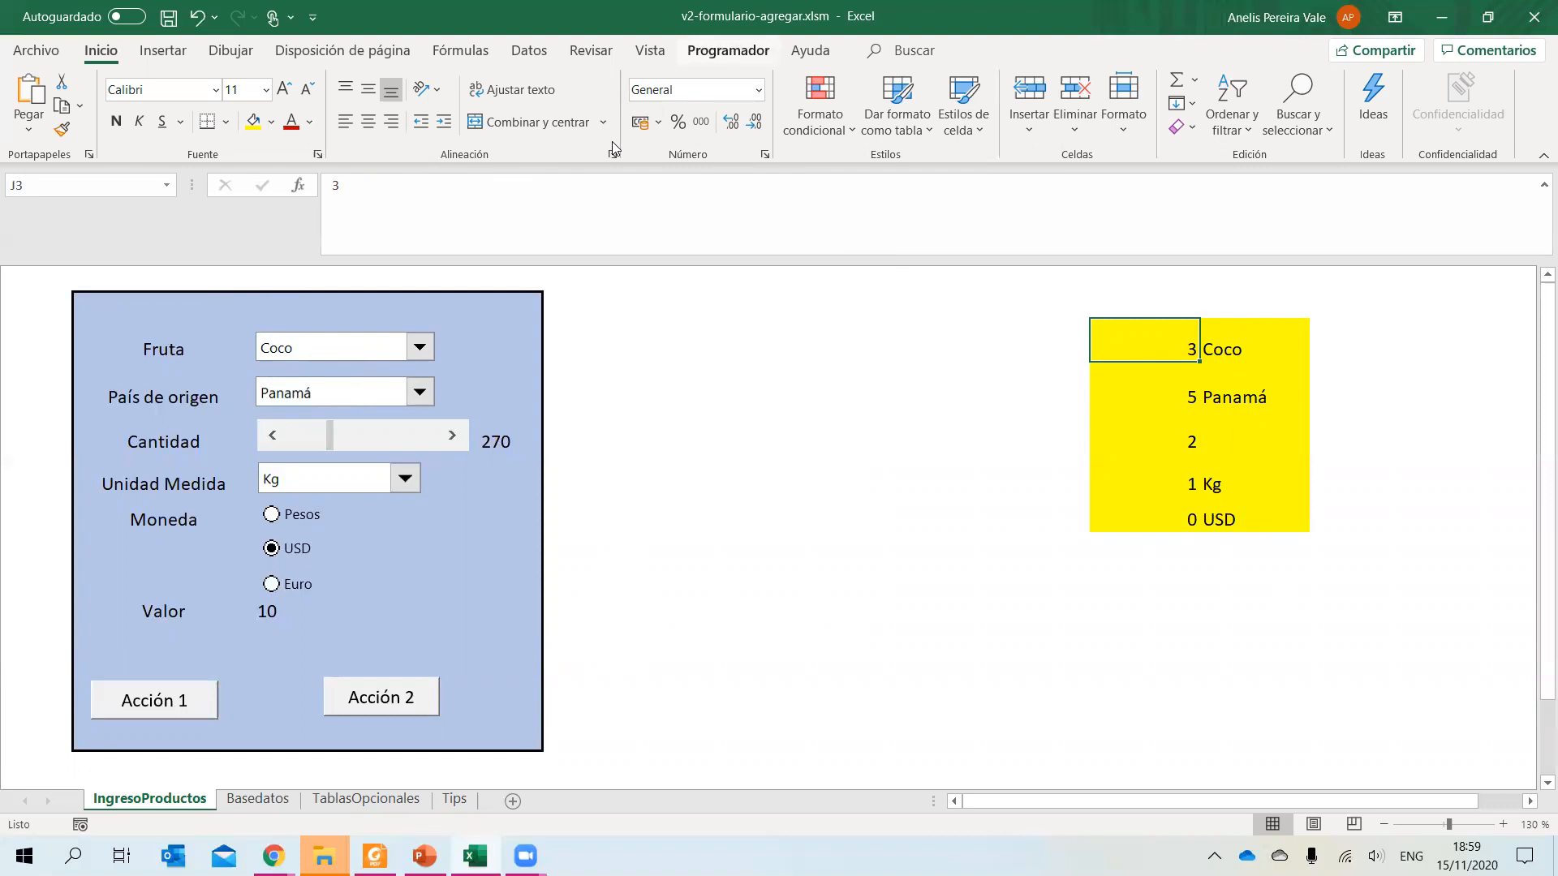
pyautogui.click(728, 50)
pyautogui.click(568, 115)
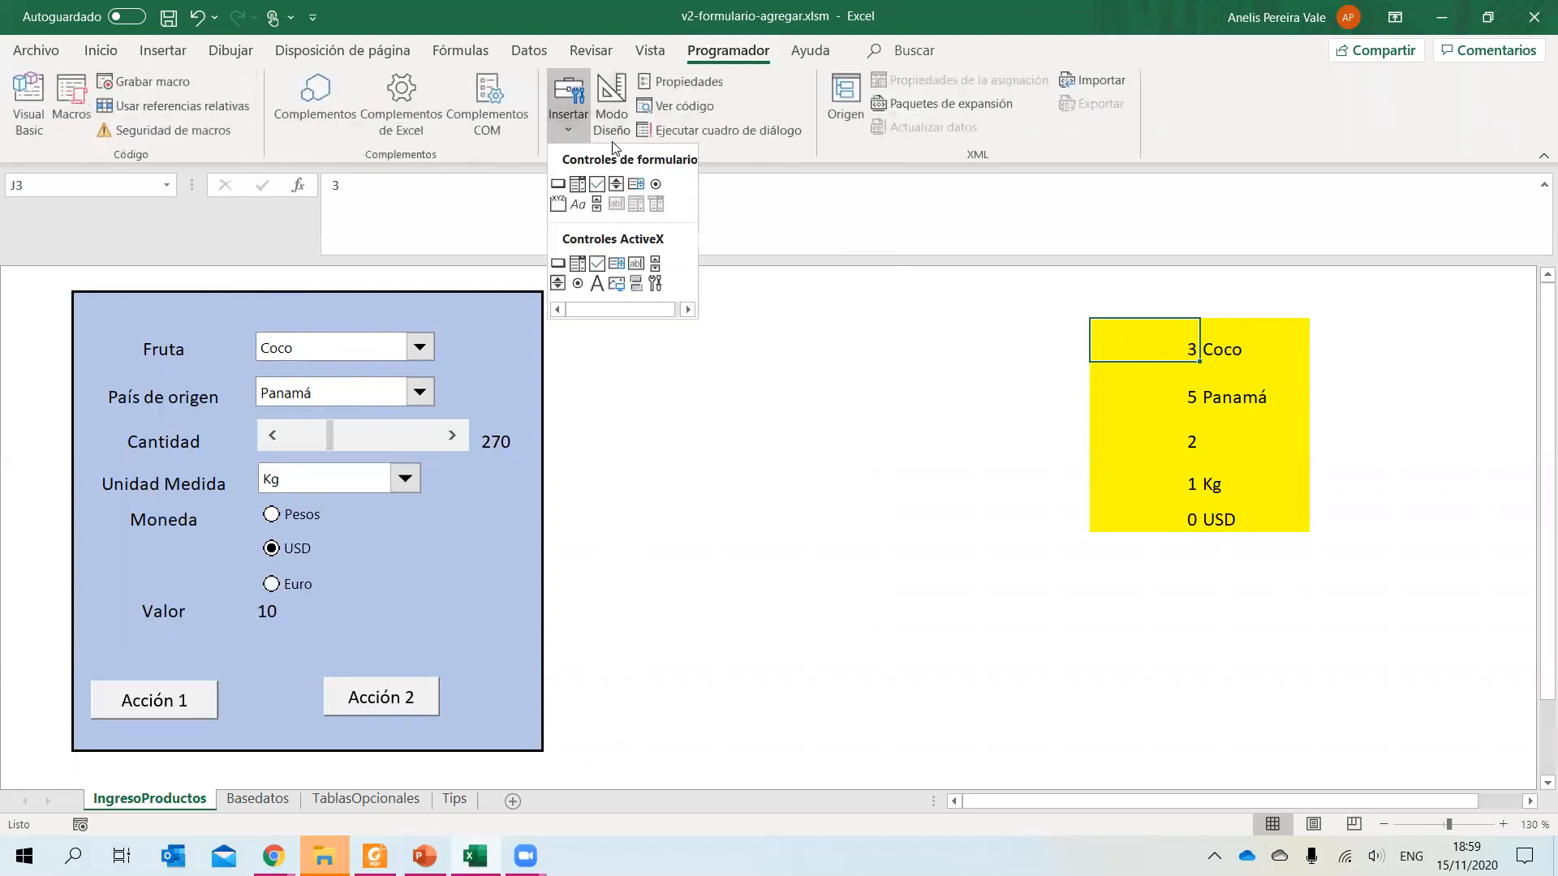
pyautogui.click(578, 185)
pyautogui.moveTo(629, 308)
pyautogui.mouseDown()
pyautogui.moveTo(755, 435)
pyautogui.moveTo(686, 389)
pyautogui.moveTo(681, 350)
pyautogui.moveTo(933, 332)
pyautogui.mouseUp()
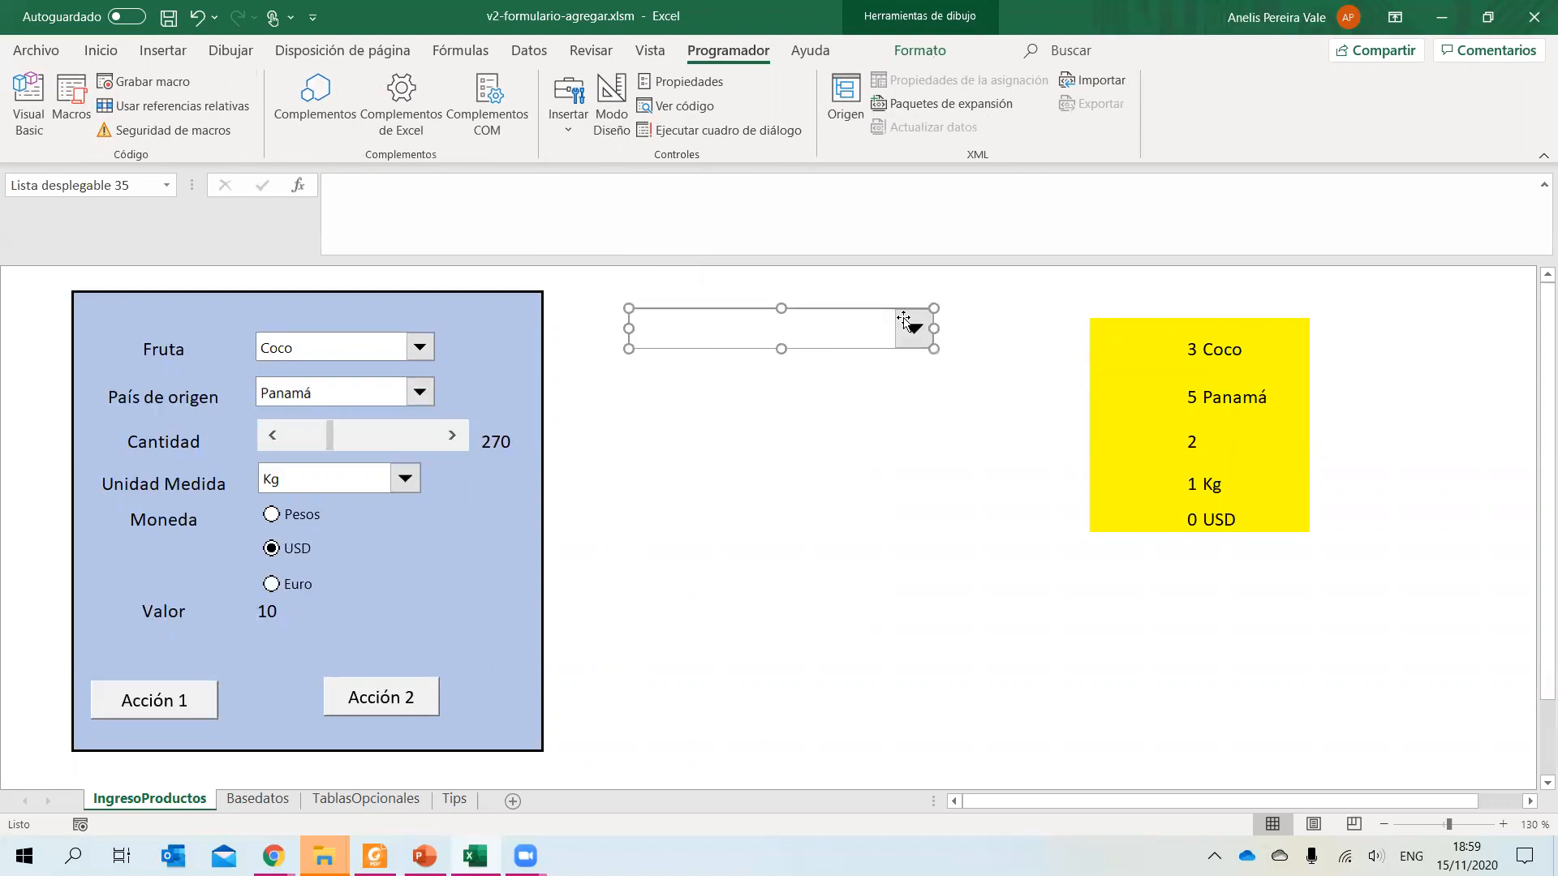
# Set the new combo box's input range to the tropical fruits list, TablasOpcionales!$A$15:$A$21.
pyautogui.rightClick(810, 334)
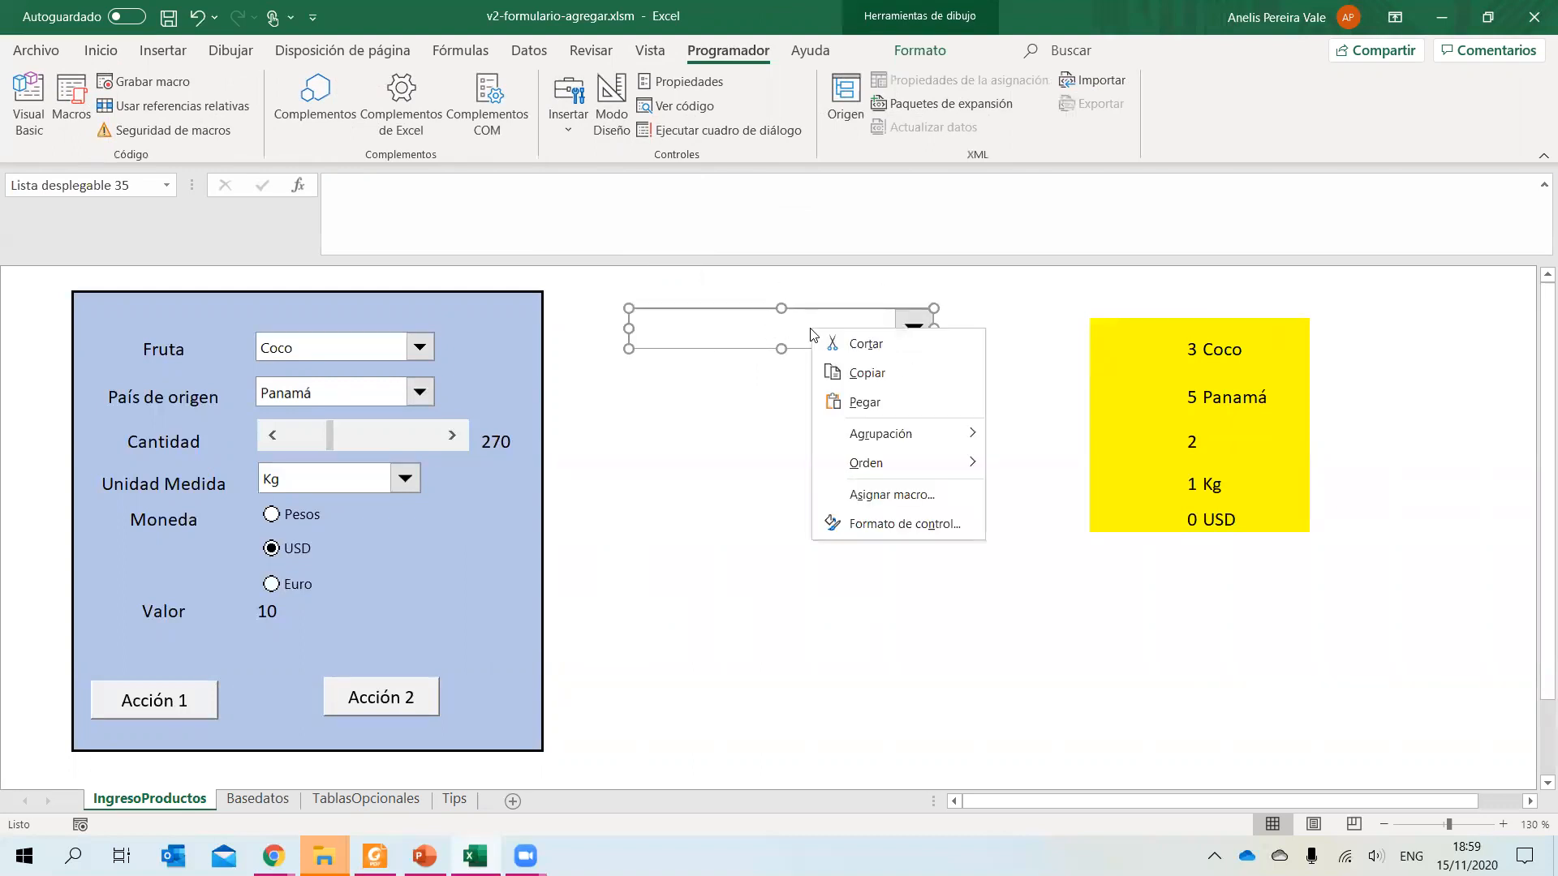
pyautogui.click(884, 523)
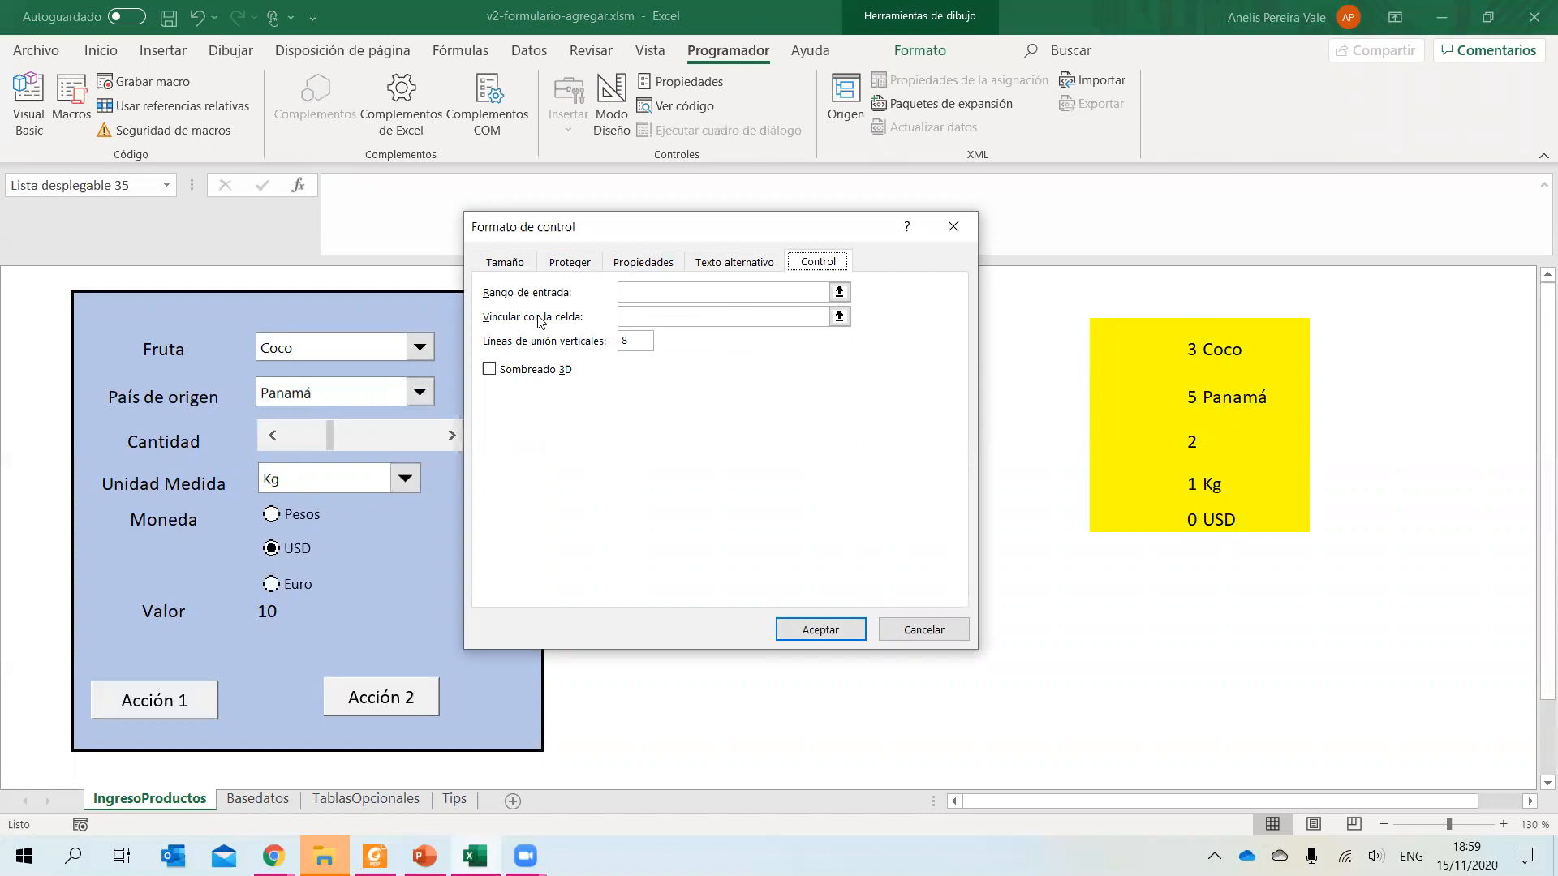
pyautogui.click(839, 292)
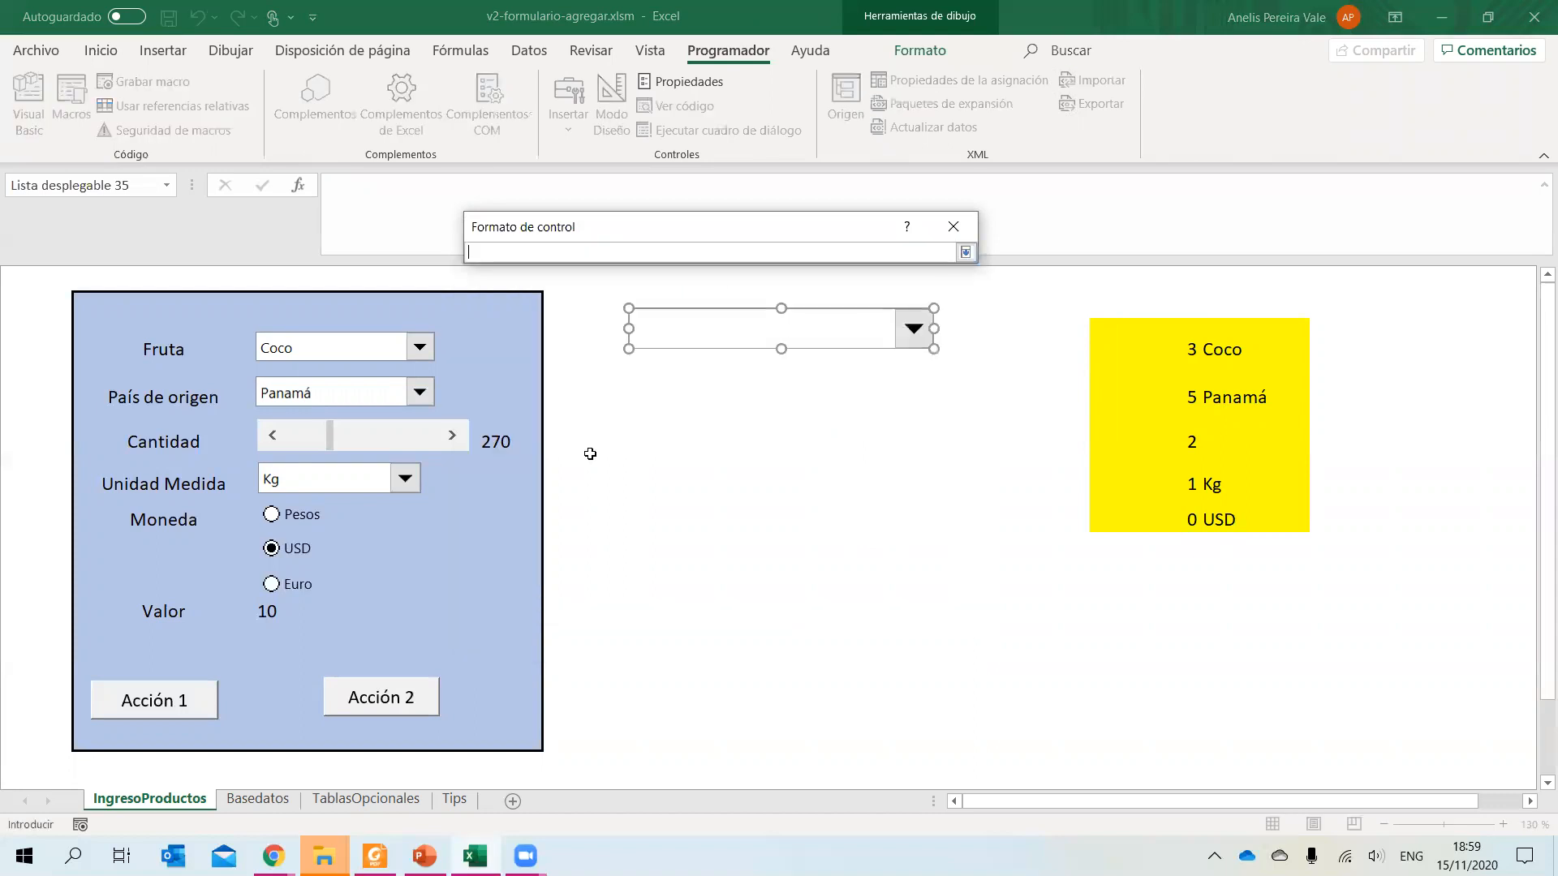
pyautogui.click(363, 801)
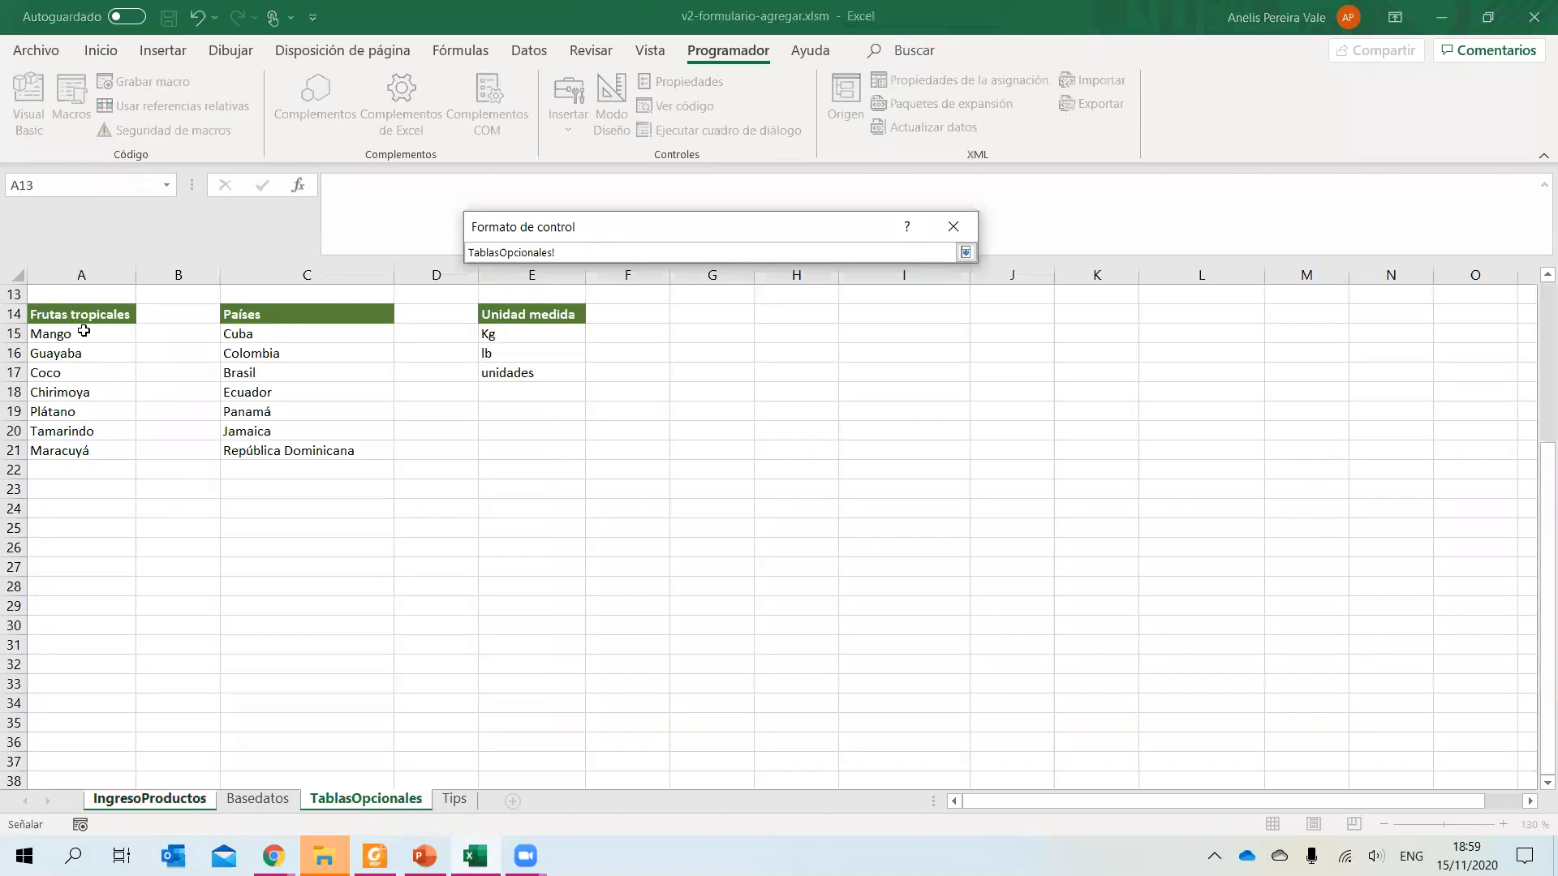
pyautogui.moveTo(89, 334); pyautogui.dragTo(126, 456)
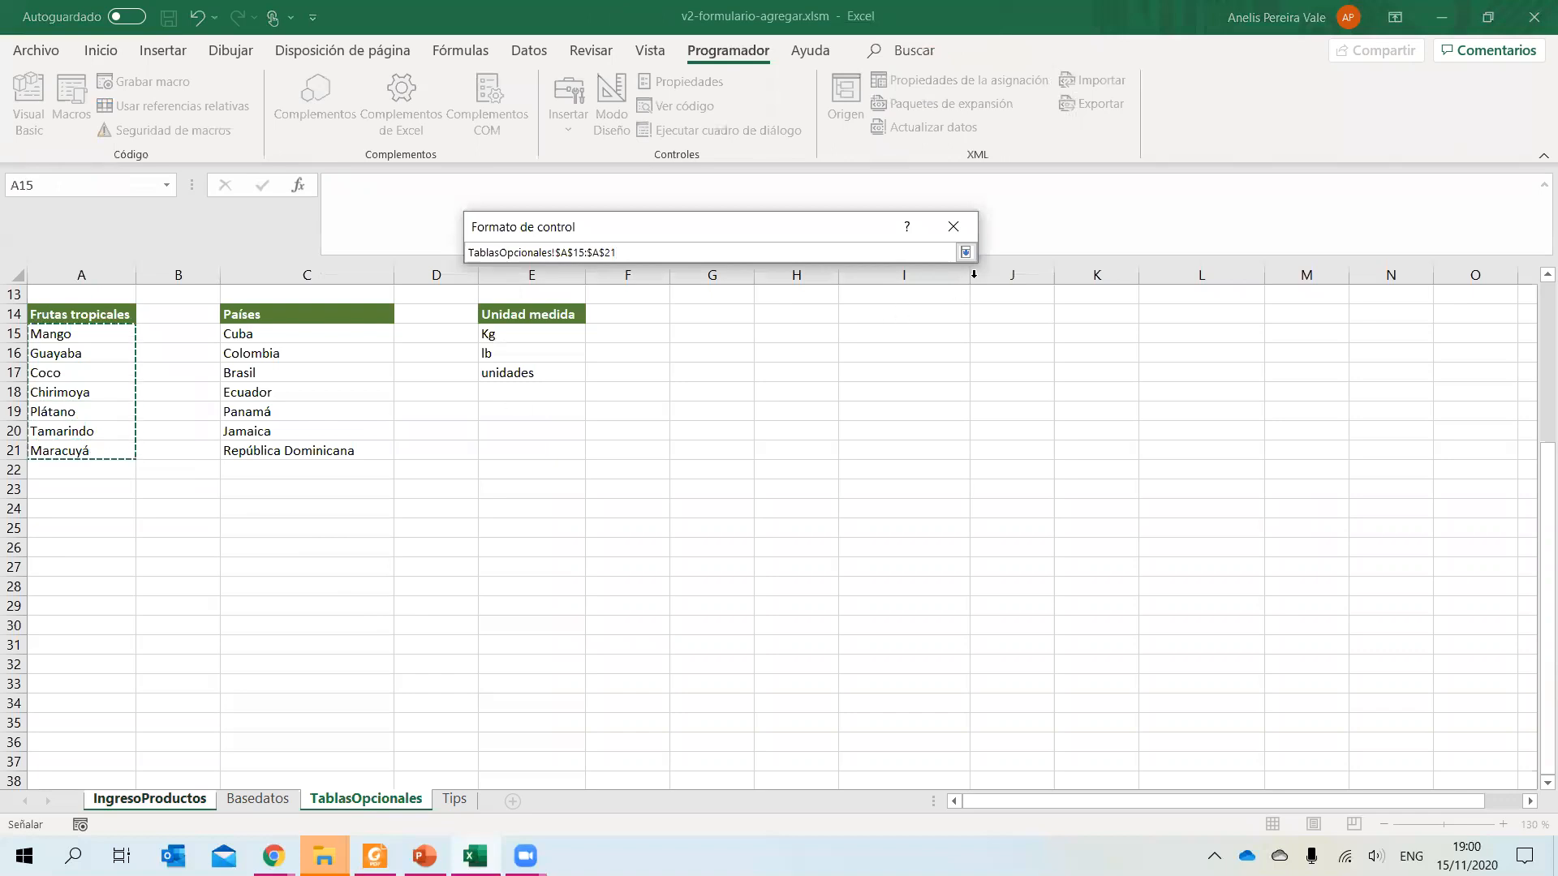
pyautogui.click(971, 254)
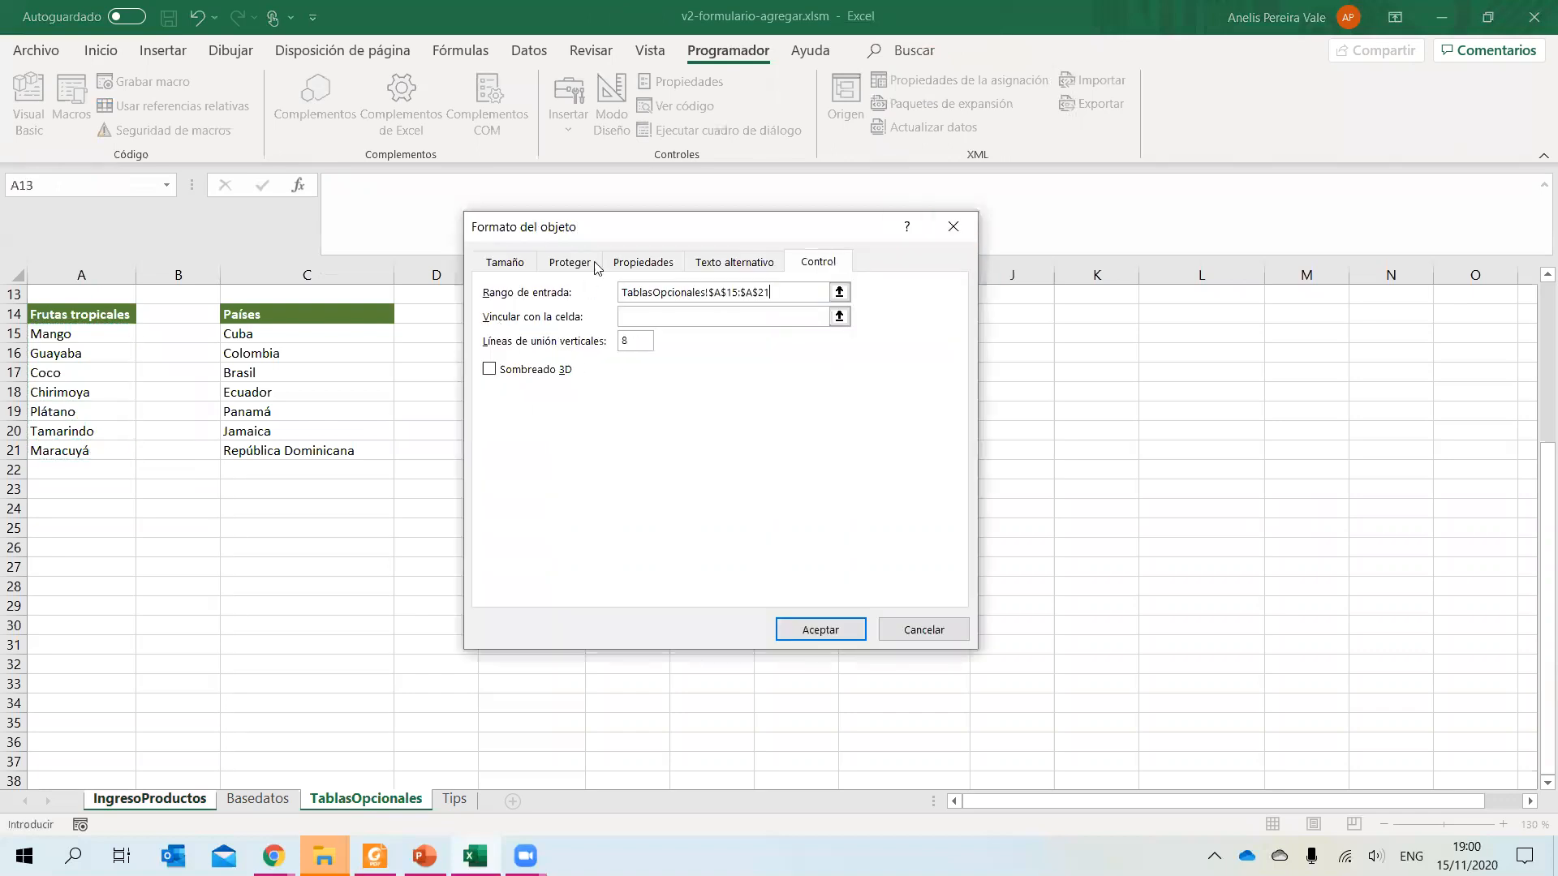
# Link the new combo box to cell $J$9 on IngresoProductos and apply the control format.
pyautogui.click(840, 316)
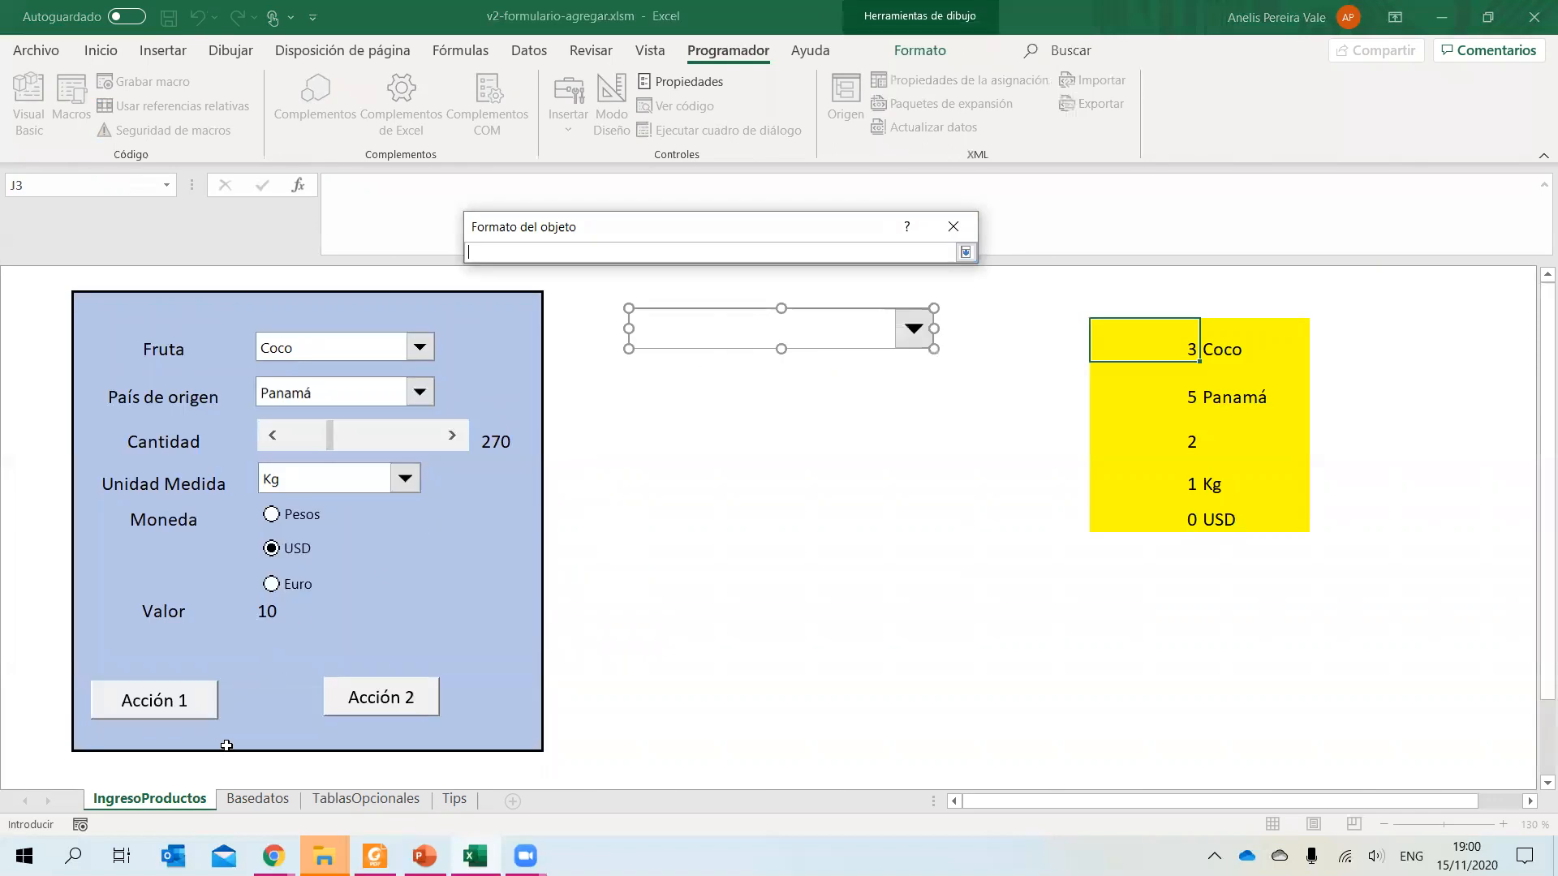
pyautogui.click(1116, 578)
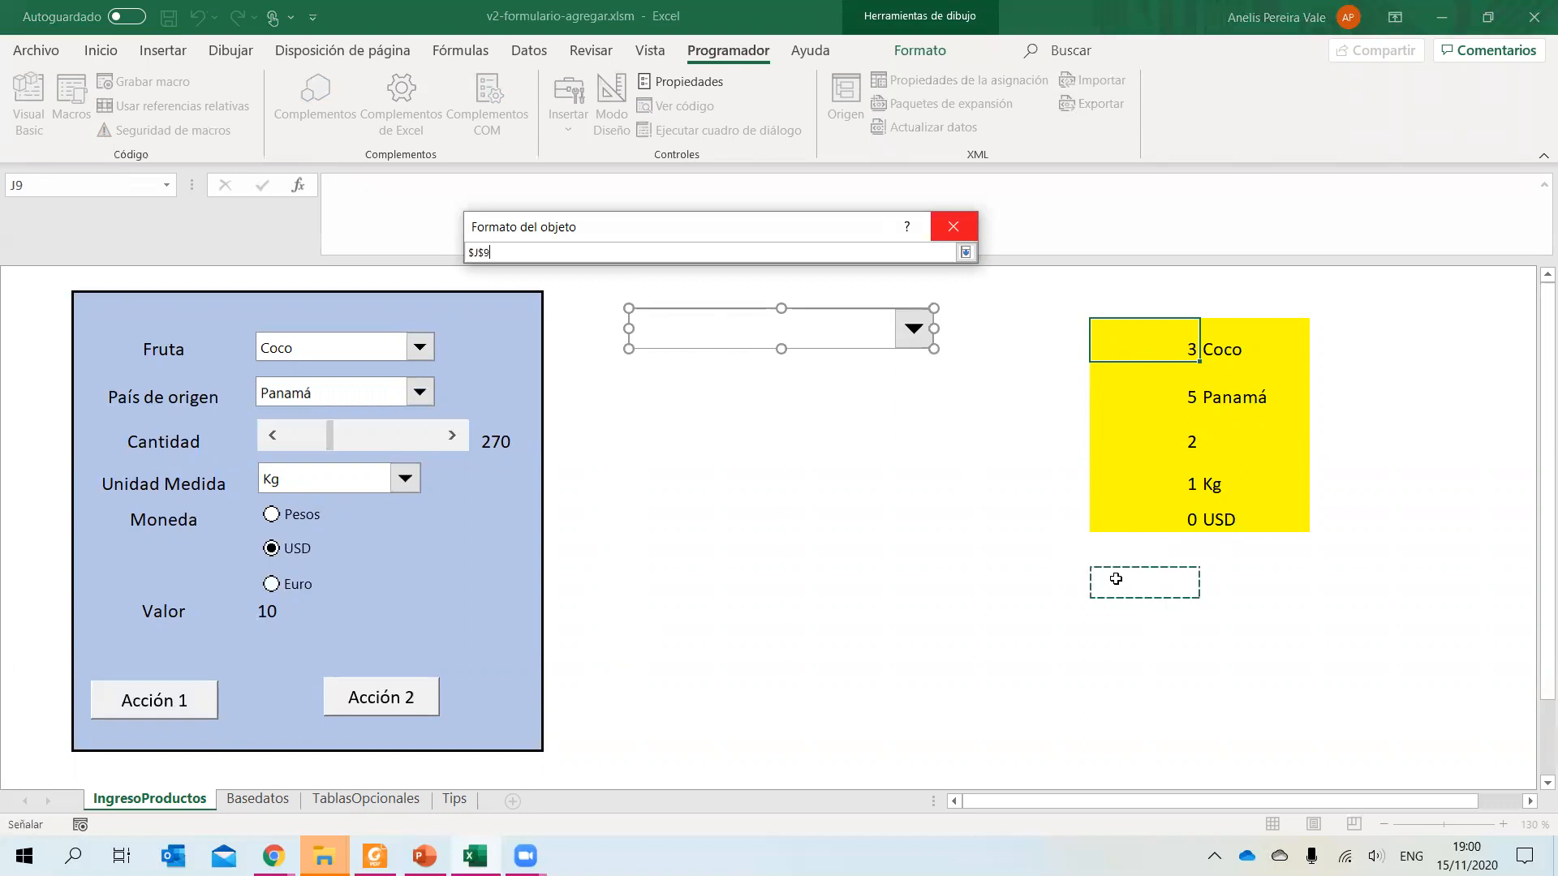
pyautogui.click(967, 253)
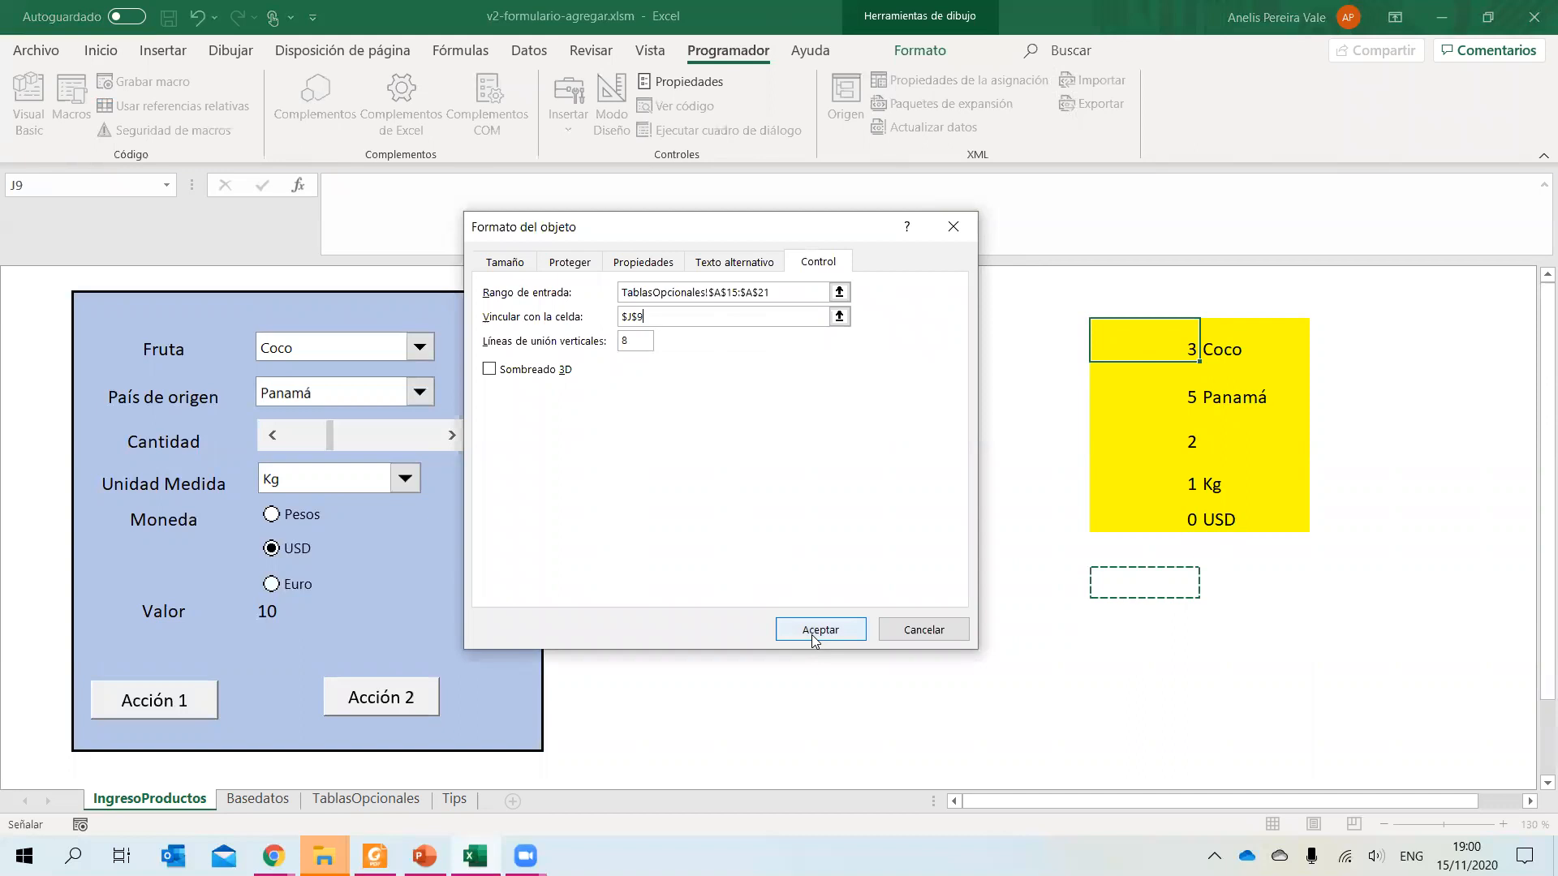
pyautogui.click(818, 629)
# Choose Chirimoya in the new combo box and check its index in linked cell J9.
pyautogui.click(872, 374)
pyautogui.click(914, 328)
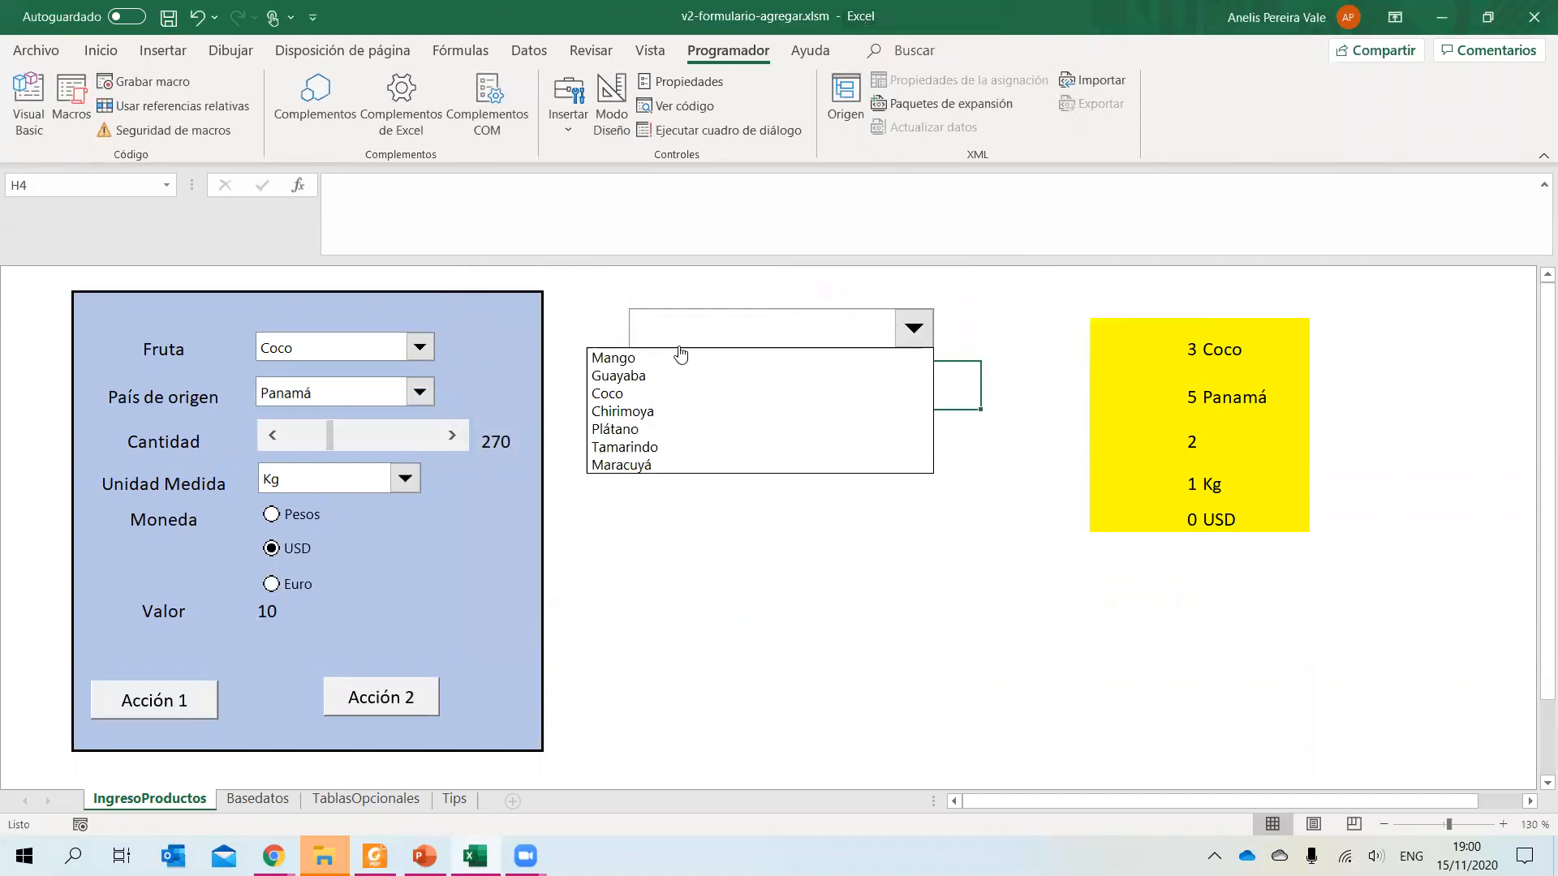
pyautogui.click(627, 411)
pyautogui.click(1162, 581)
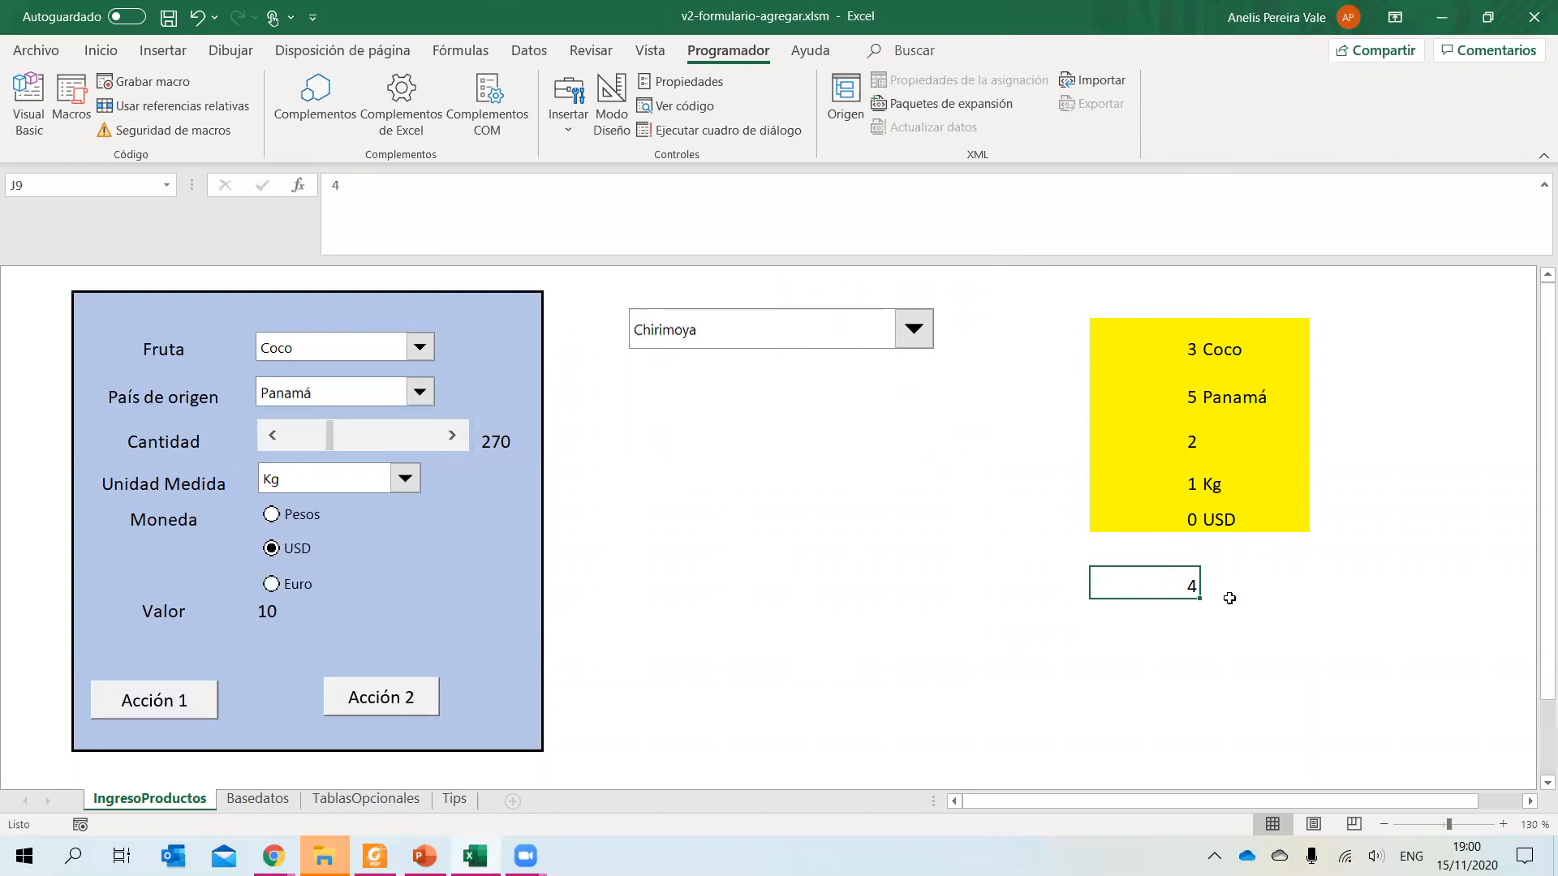
# Enter =INDICE(TablasOpcionales!A15:A21;IngresoProductos!J9) in K9 to return the chosen fruit's name, and review the formula.
pyautogui.click(1253, 585)
pyautogui.click(343, 196)
pyautogui.write('=in')
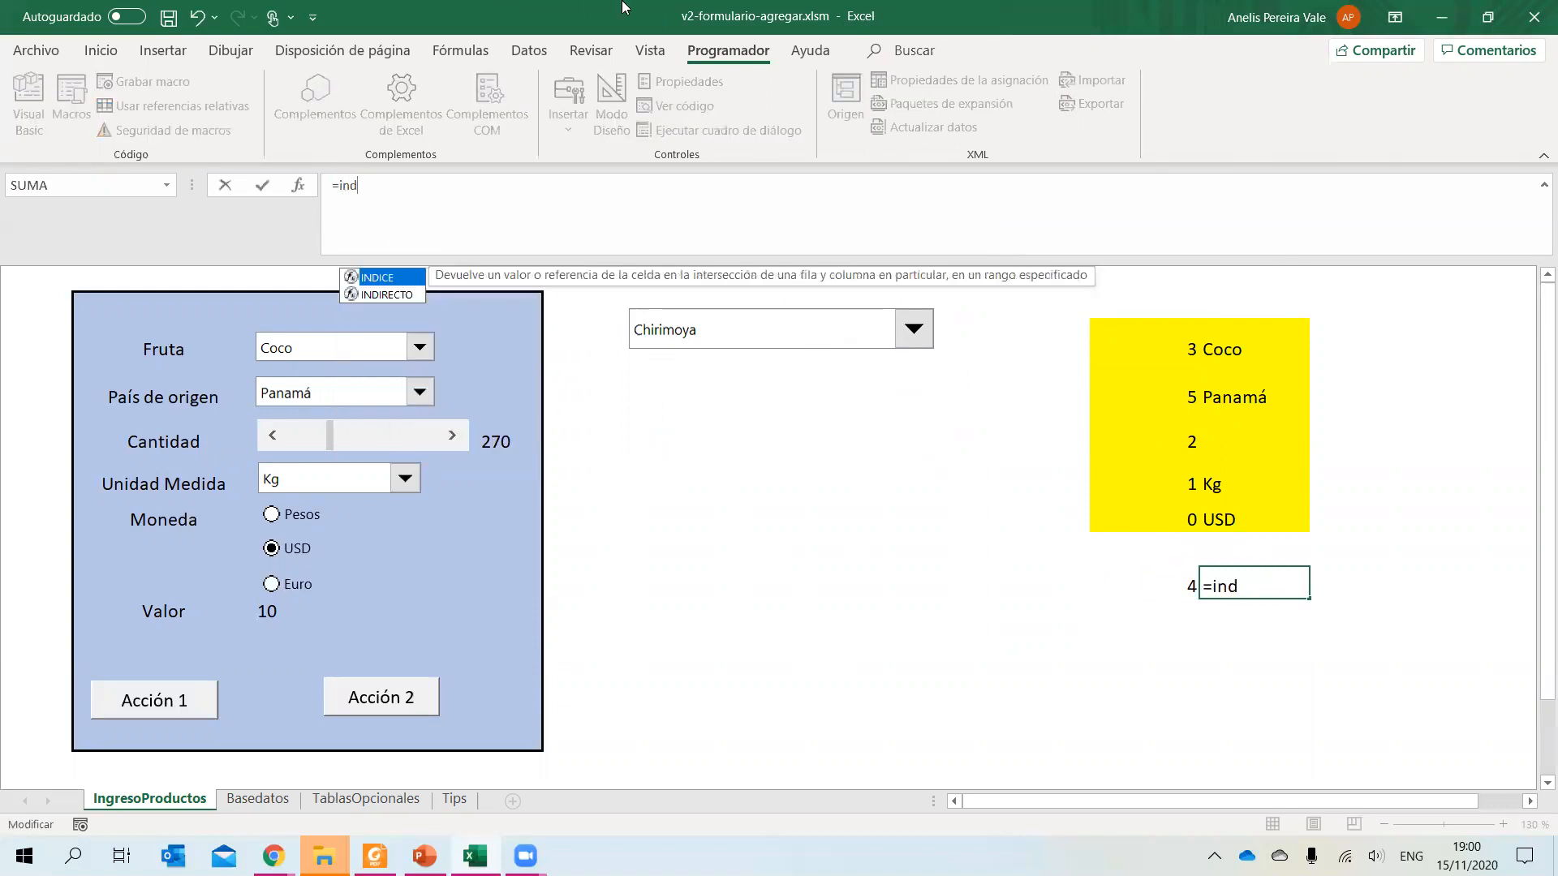
pyautogui.write('d')
pyautogui.doubleClick(396, 280)
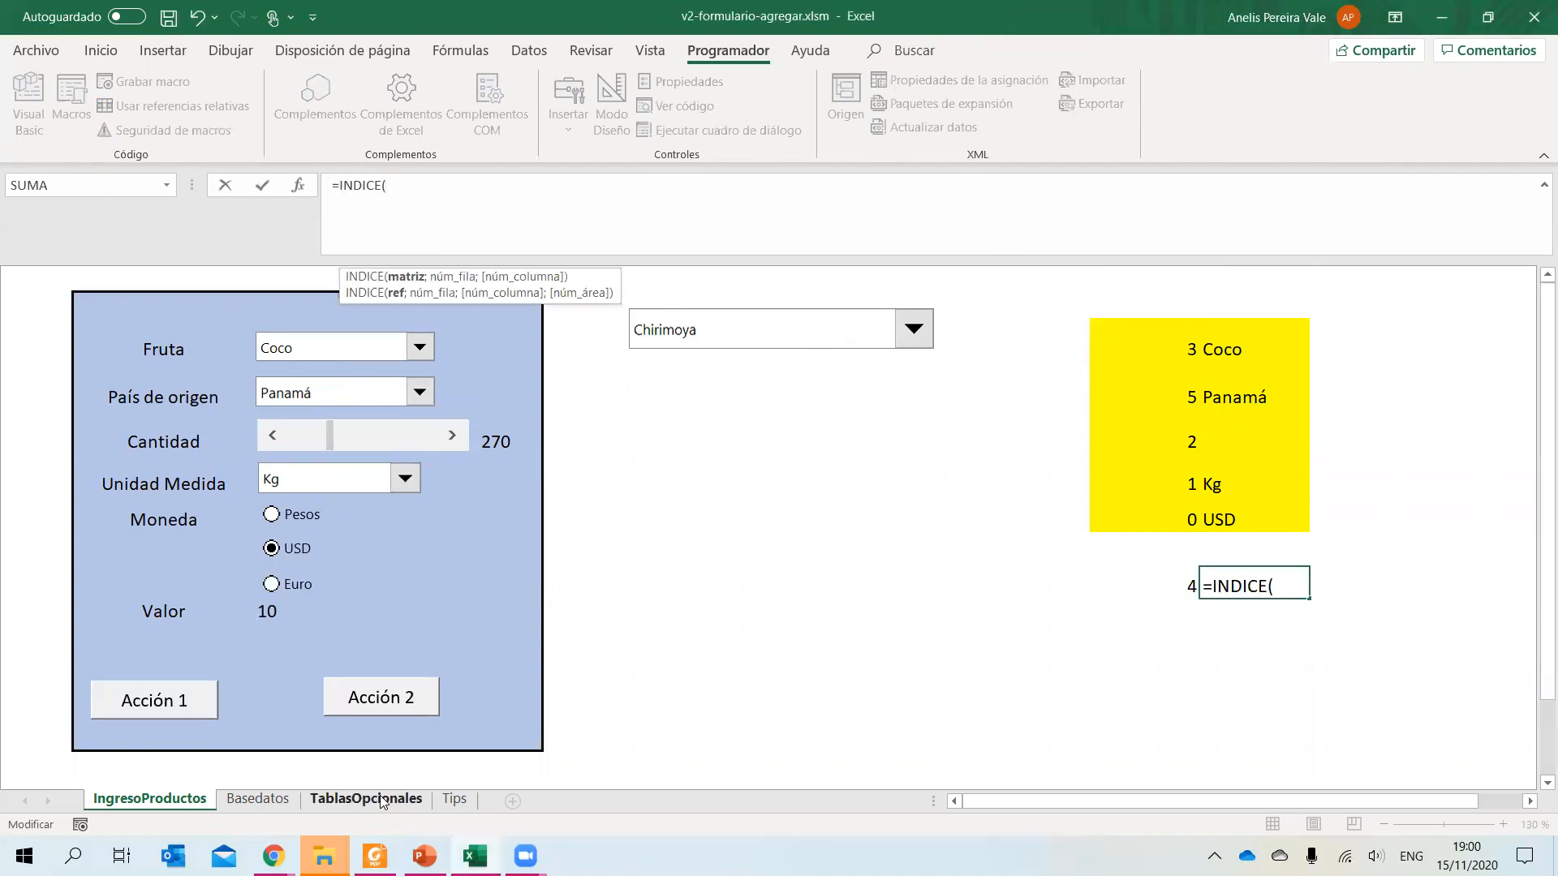
pyautogui.click(340, 798)
pyautogui.moveTo(61, 332); pyautogui.dragTo(66, 449)
pyautogui.write(';')
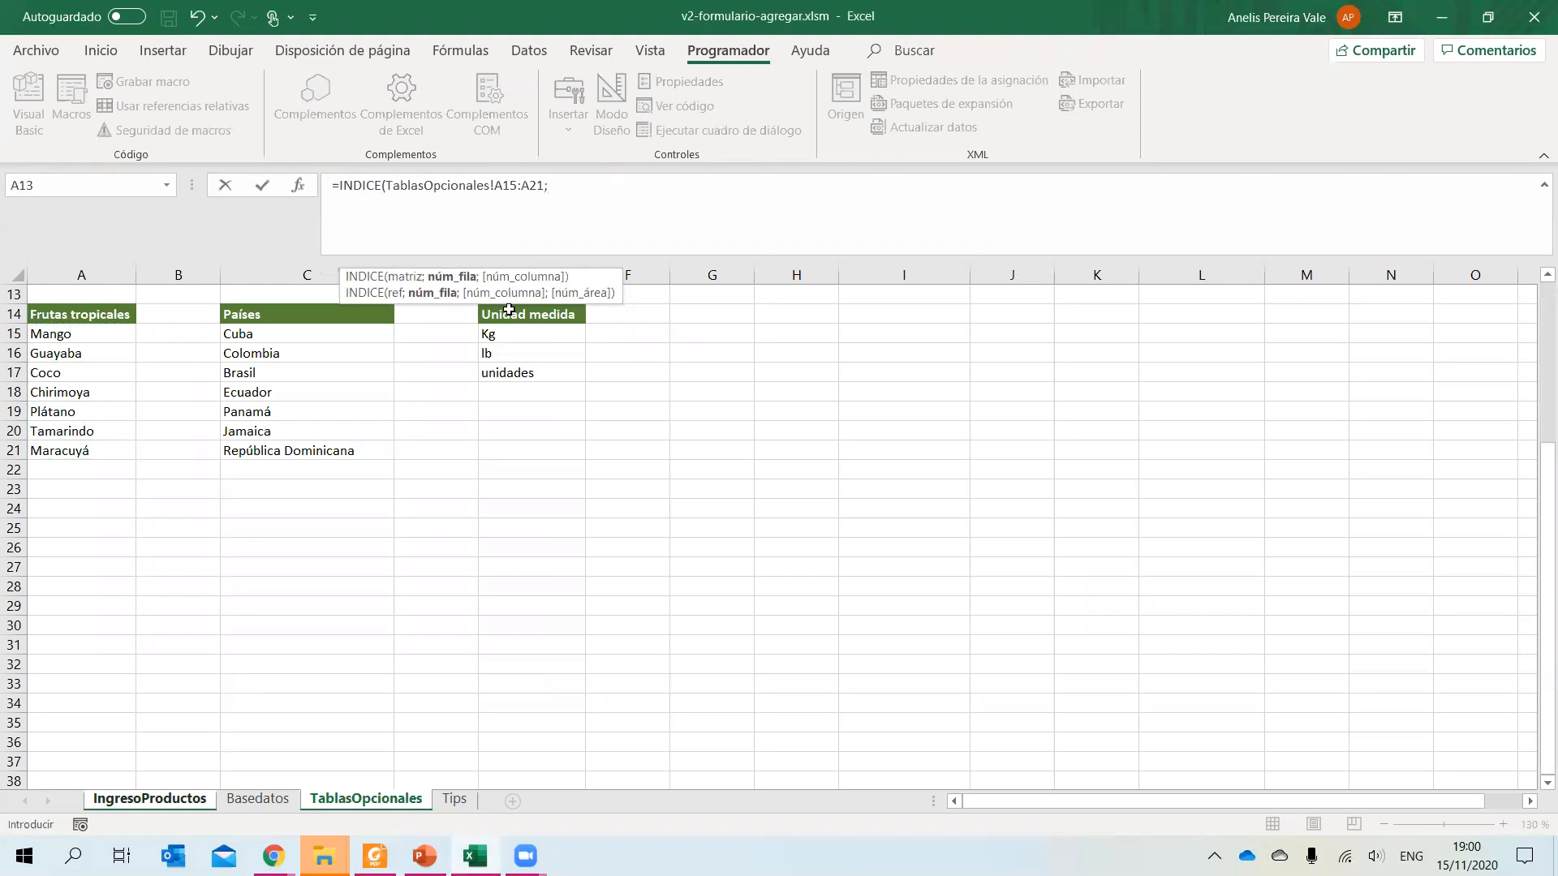
pyautogui.click(182, 806)
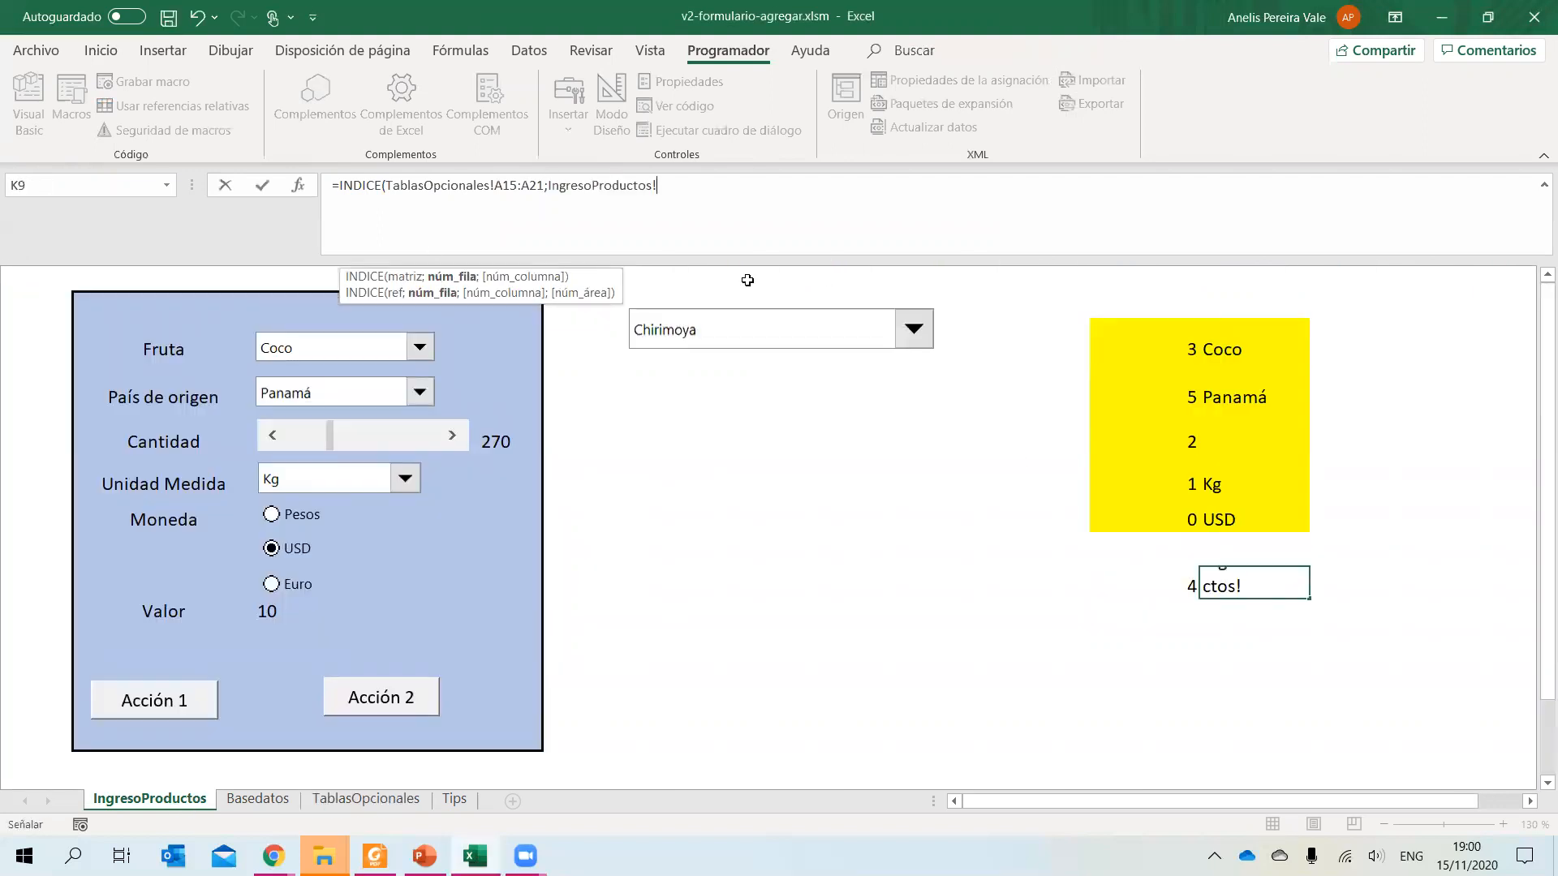
pyautogui.click(1153, 590)
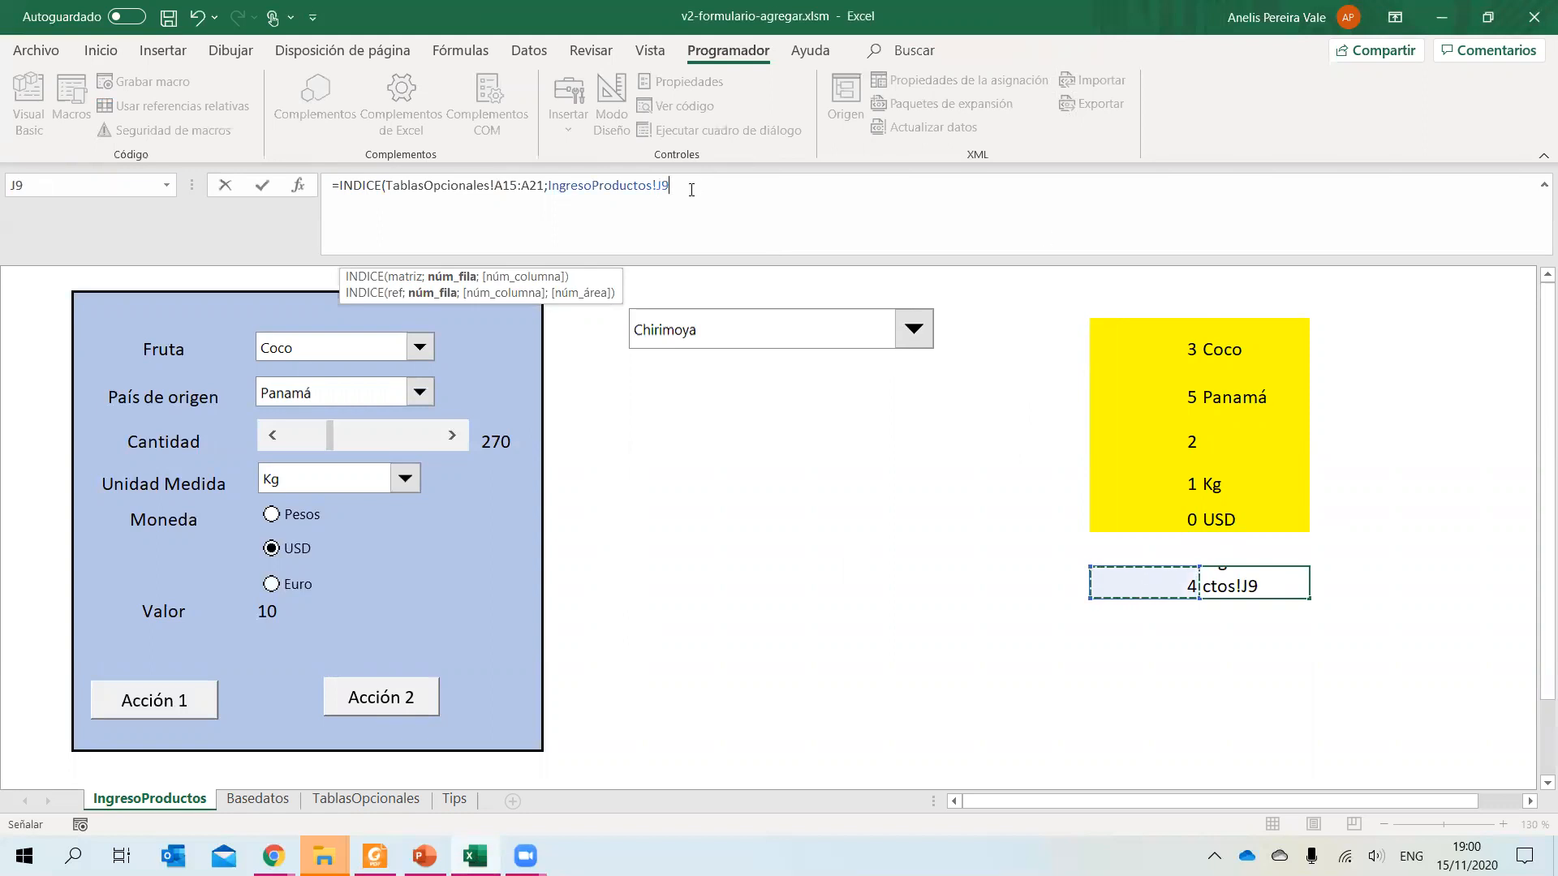
pyautogui.write(')')
pyautogui.press('Return')
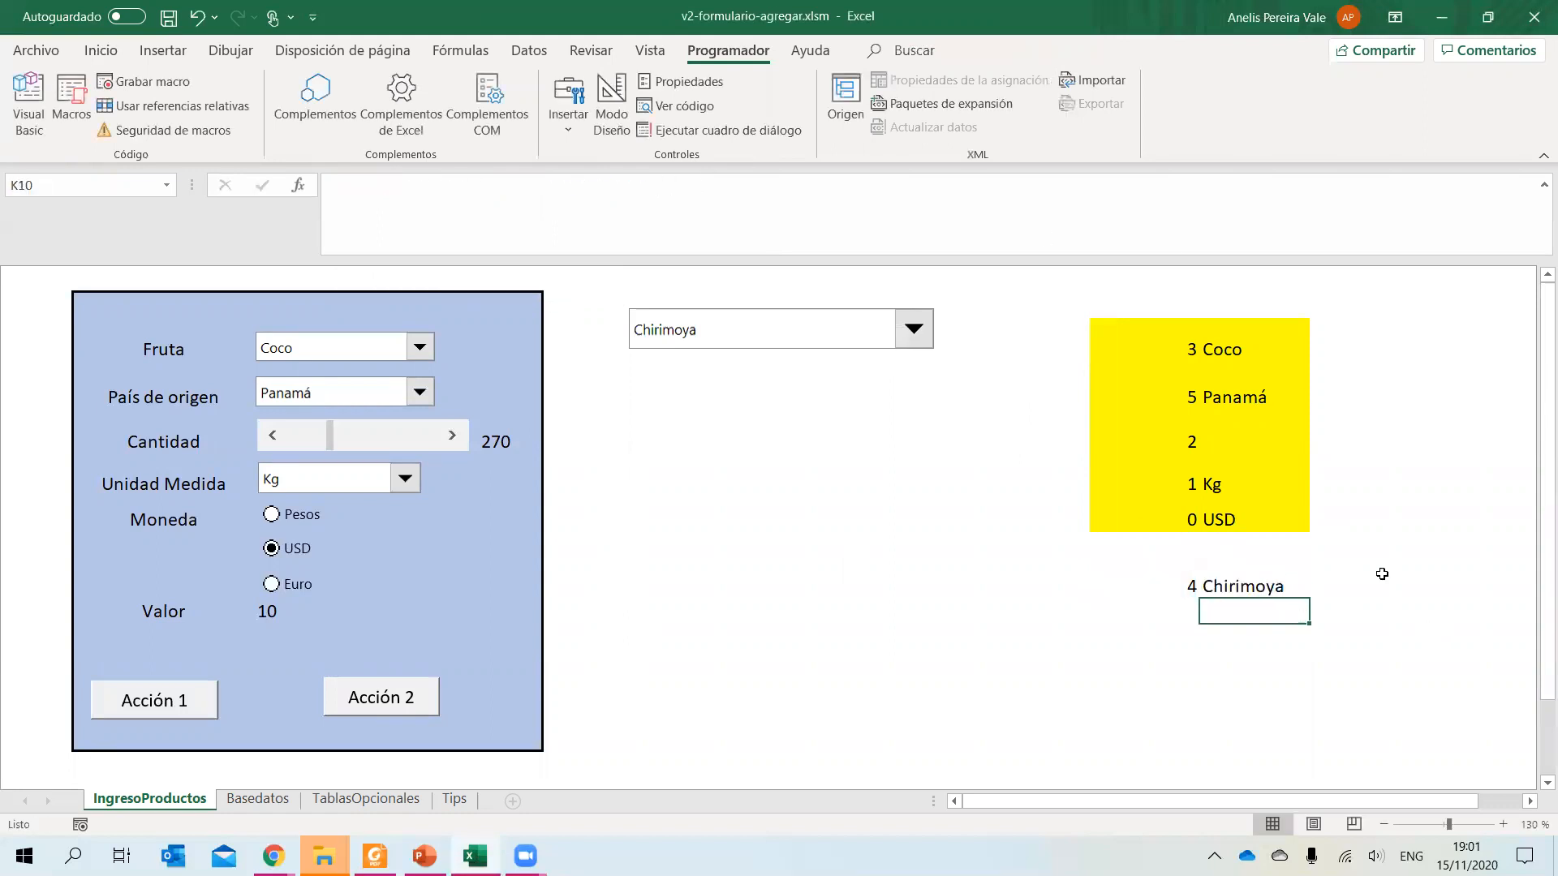
pyautogui.click(1253, 585)
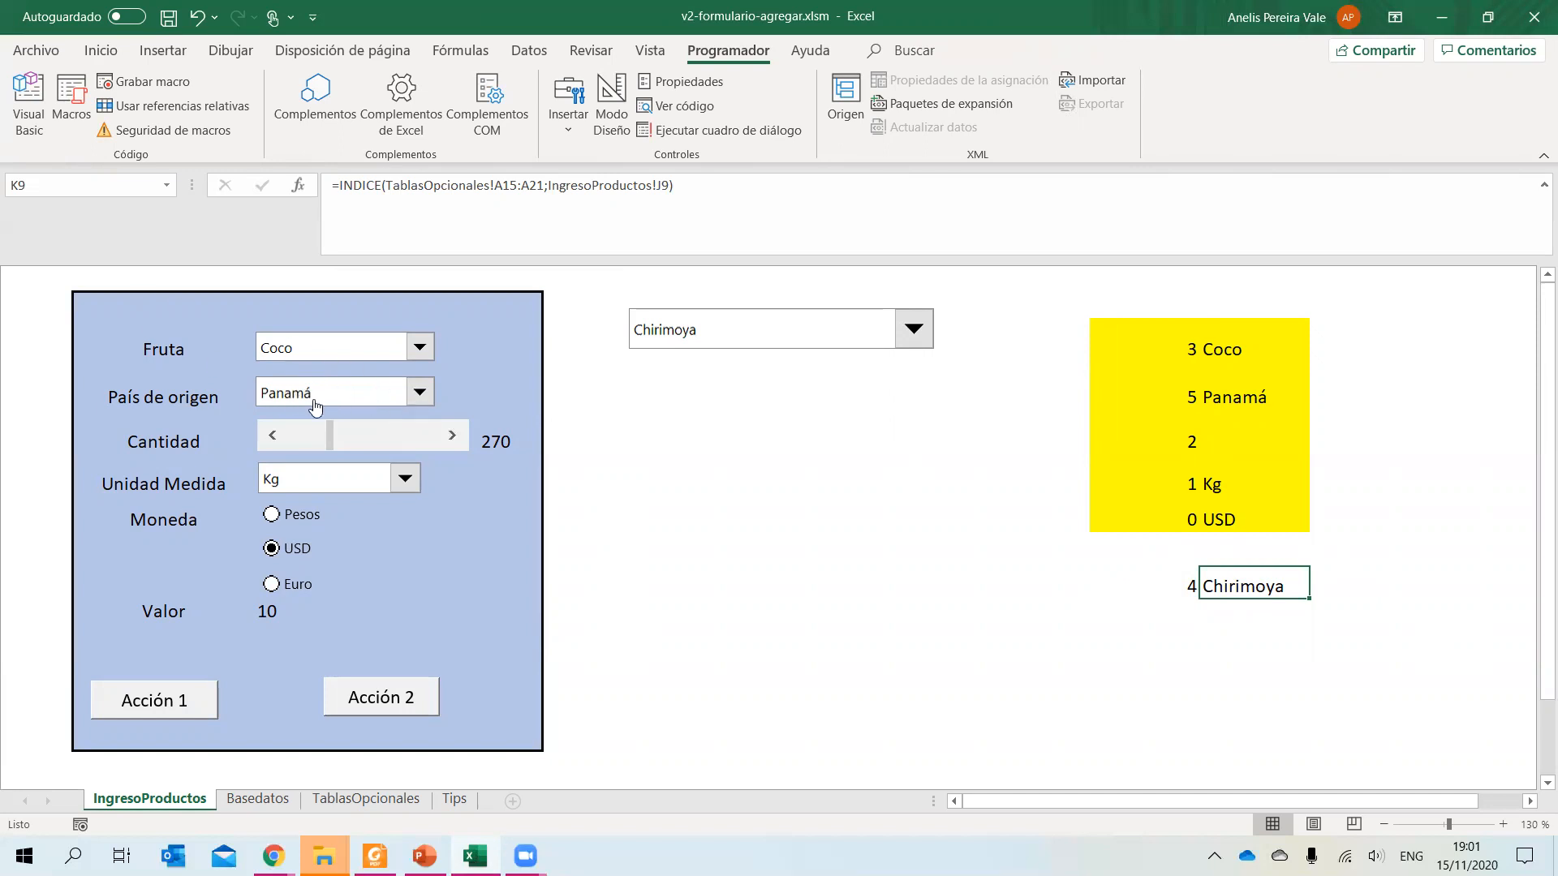
# Insert a tall form-control scroll bar in the empty area below the Chirimoya combo box.
pyautogui.click(564, 137)
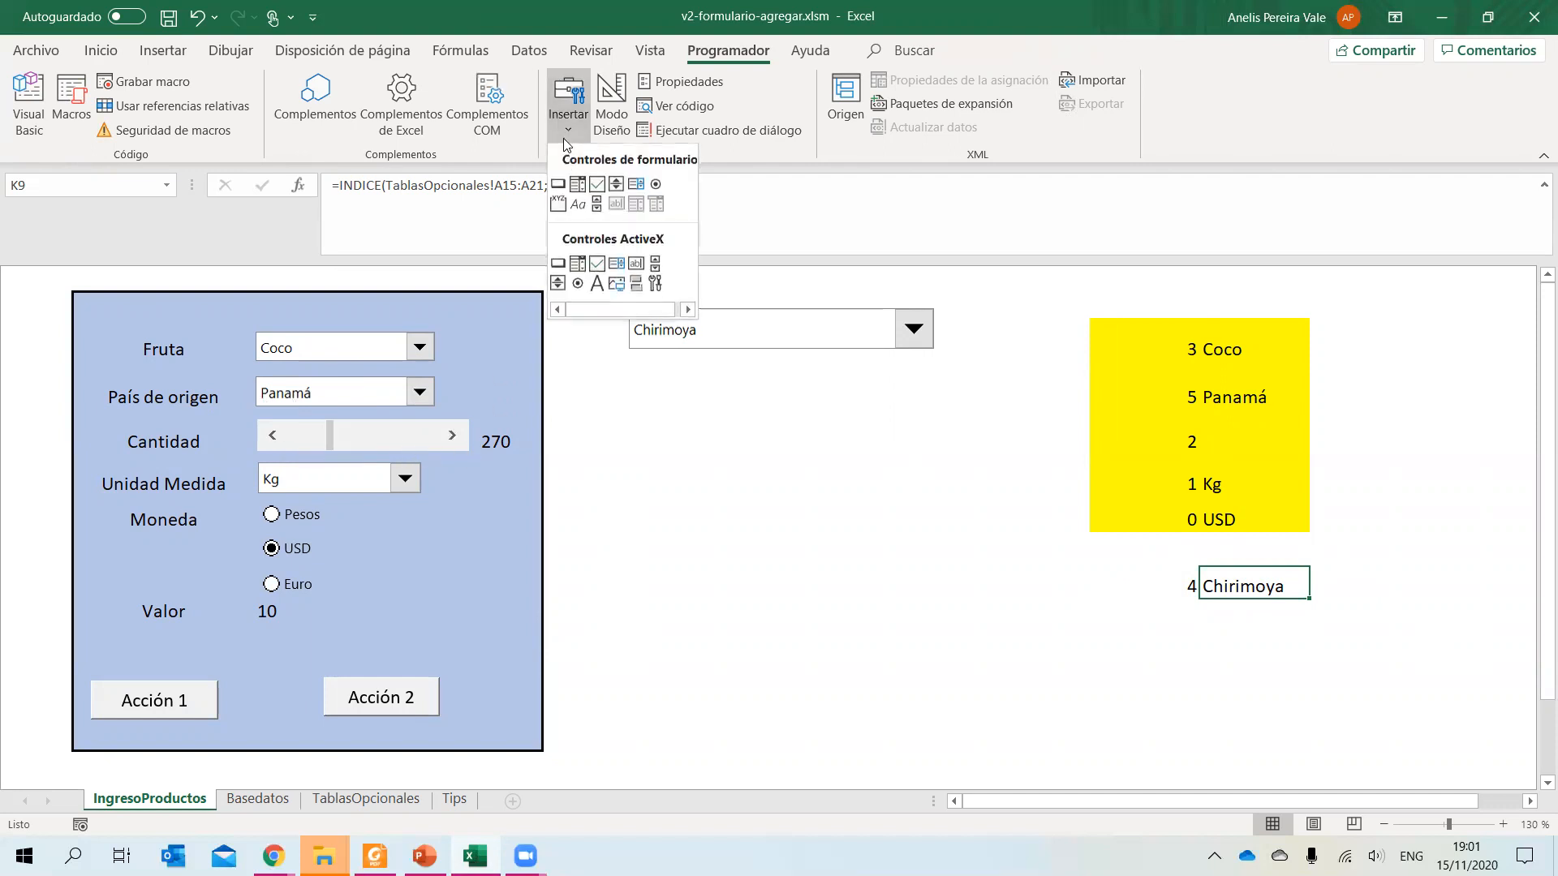
pyautogui.click(597, 206)
pyautogui.moveTo(643, 384); pyautogui.dragTo(769, 765)
pyautogui.click(705, 771)
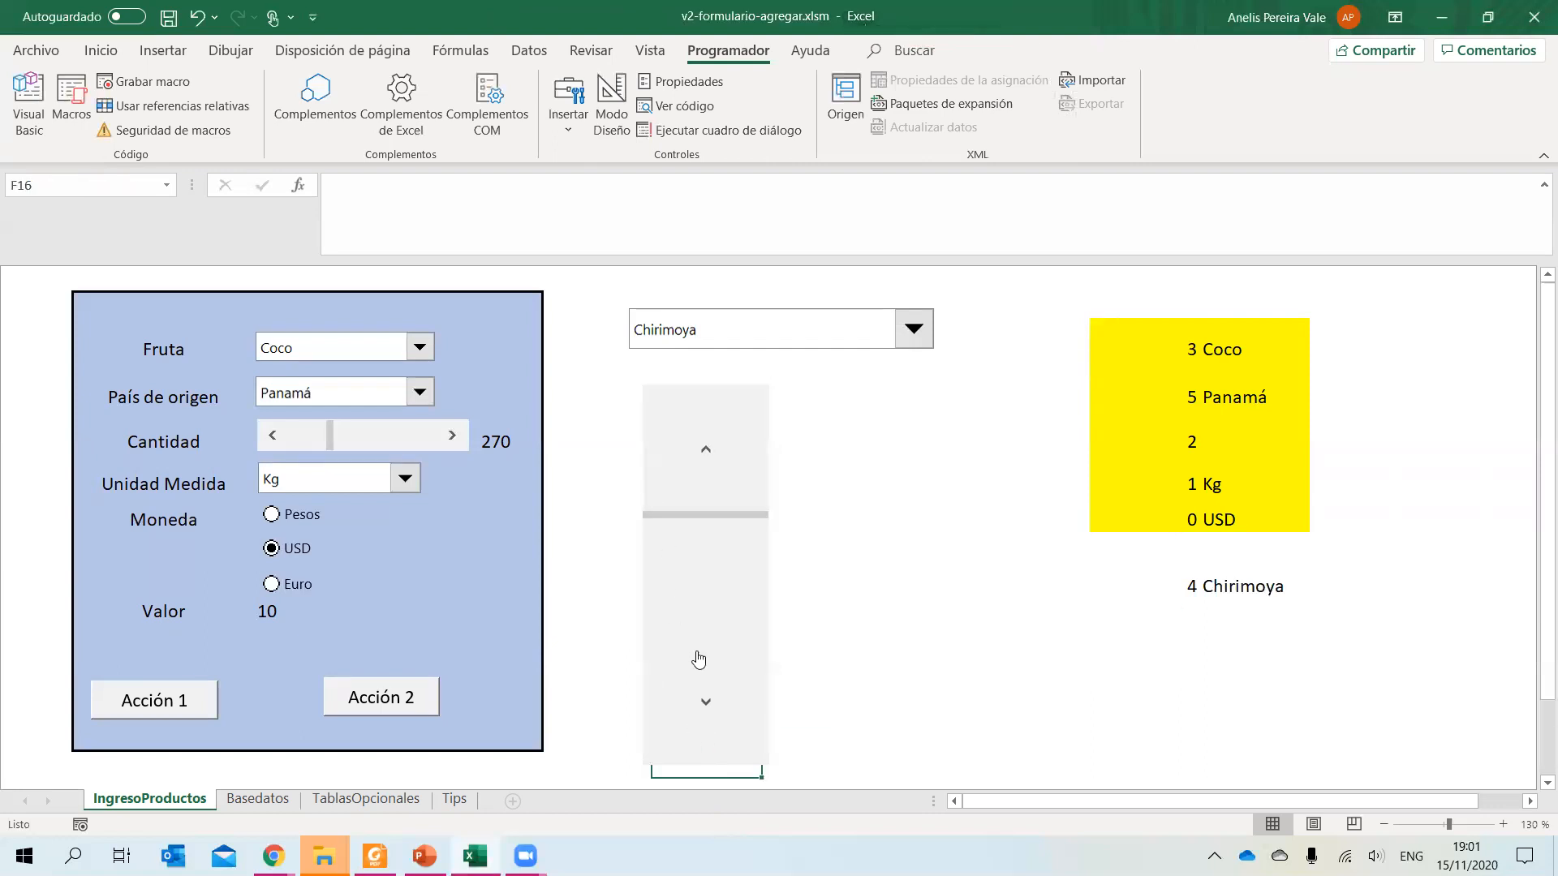
# Reshape the new scroll bar into a thin horizontal bar aligned beneath the combo box and about as wide.
pyautogui.rightClick(722, 631)
pyautogui.click(708, 767)
pyautogui.moveTo(706, 765); pyautogui.dragTo(686, 457)
pyautogui.moveTo(766, 419); pyautogui.dragTo(951, 419)
pyautogui.moveTo(799, 457); pyautogui.dragTo(799, 413)
pyautogui.click(762, 386)
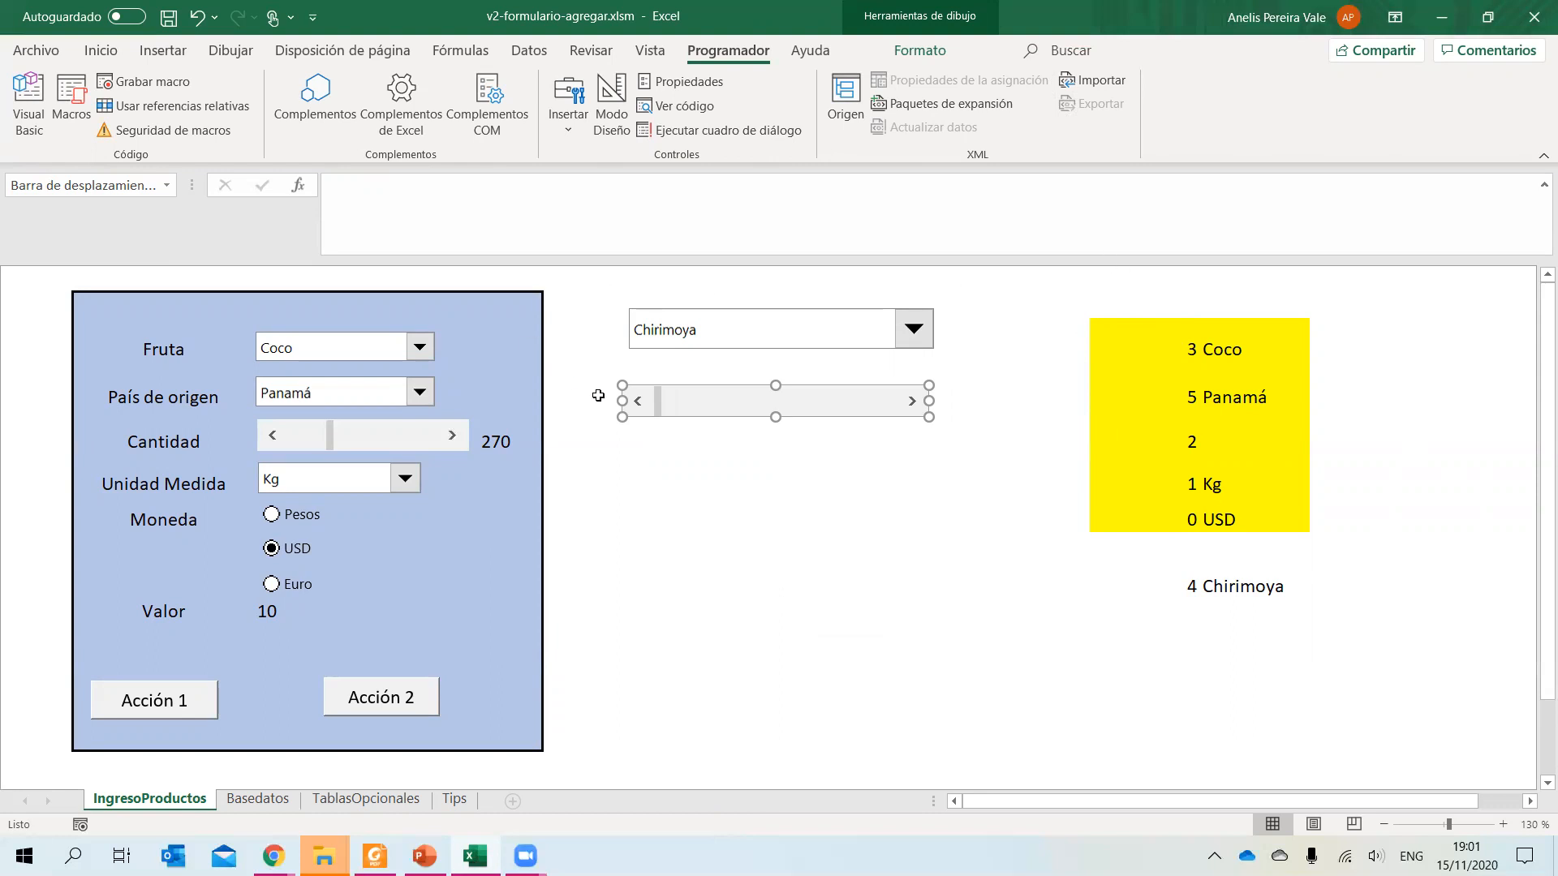
pyautogui.moveTo(614, 400); pyautogui.dragTo(631, 400)
# Review the yellow helper table and the cells J9:K10 below it.
pyautogui.click(1127, 357)
pyautogui.moveTo(1127, 358); pyautogui.dragTo(1319, 503)
pyautogui.moveTo(1152, 568); pyautogui.dragTo(1301, 613)
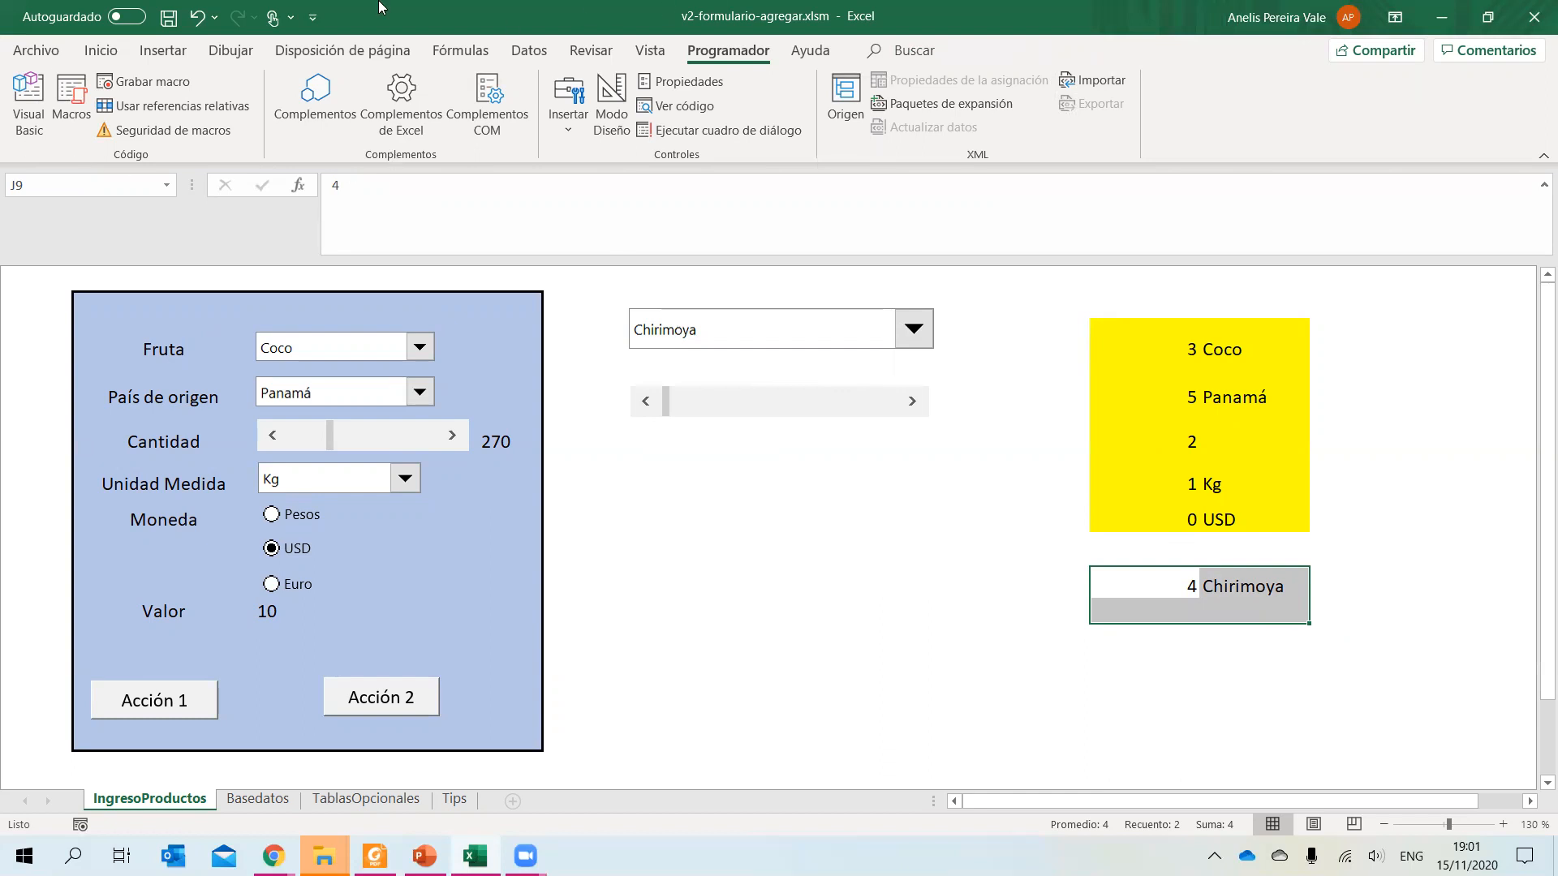
# Demonstrate toggling the formula bar, headings and gridlines on IngresoProductos, and restore the original display.
pyautogui.click(650, 47)
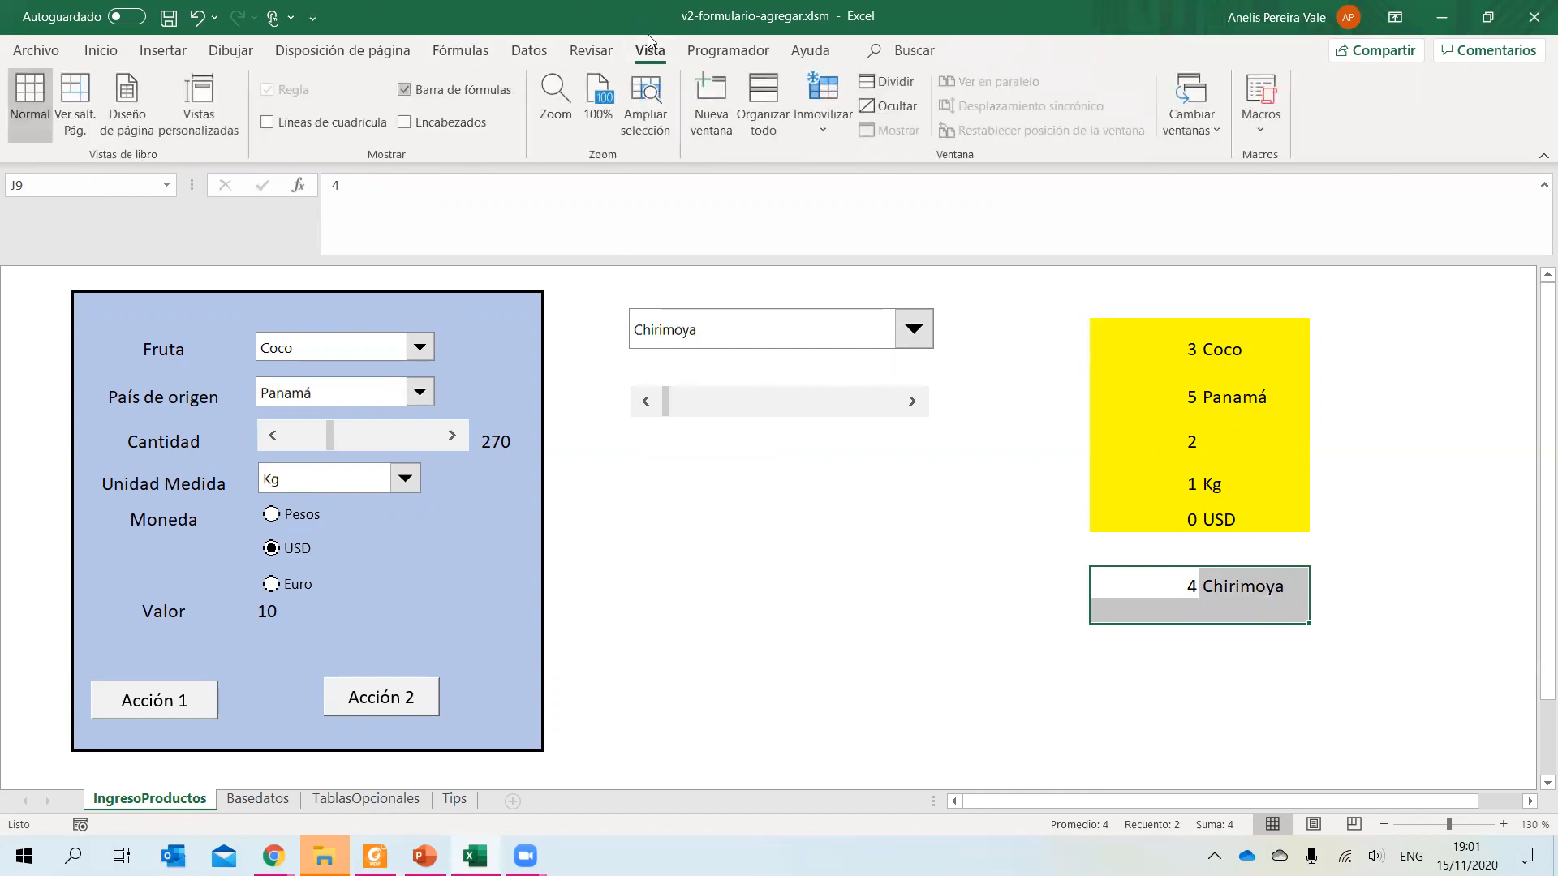
pyautogui.click(404, 89)
pyautogui.click(404, 89)
pyautogui.click(404, 121)
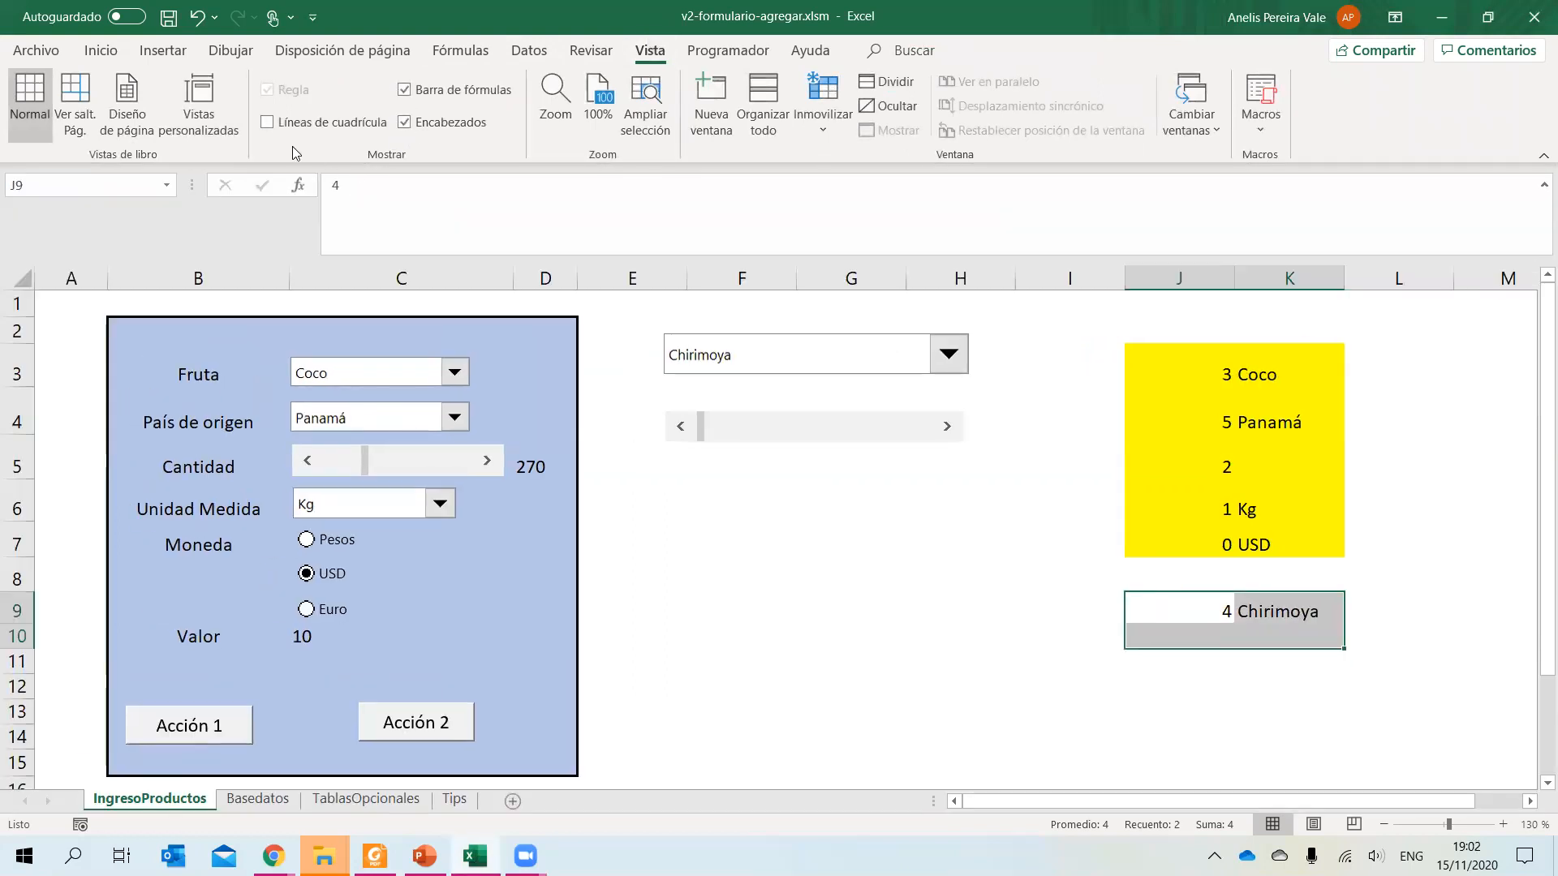
pyautogui.click(267, 122)
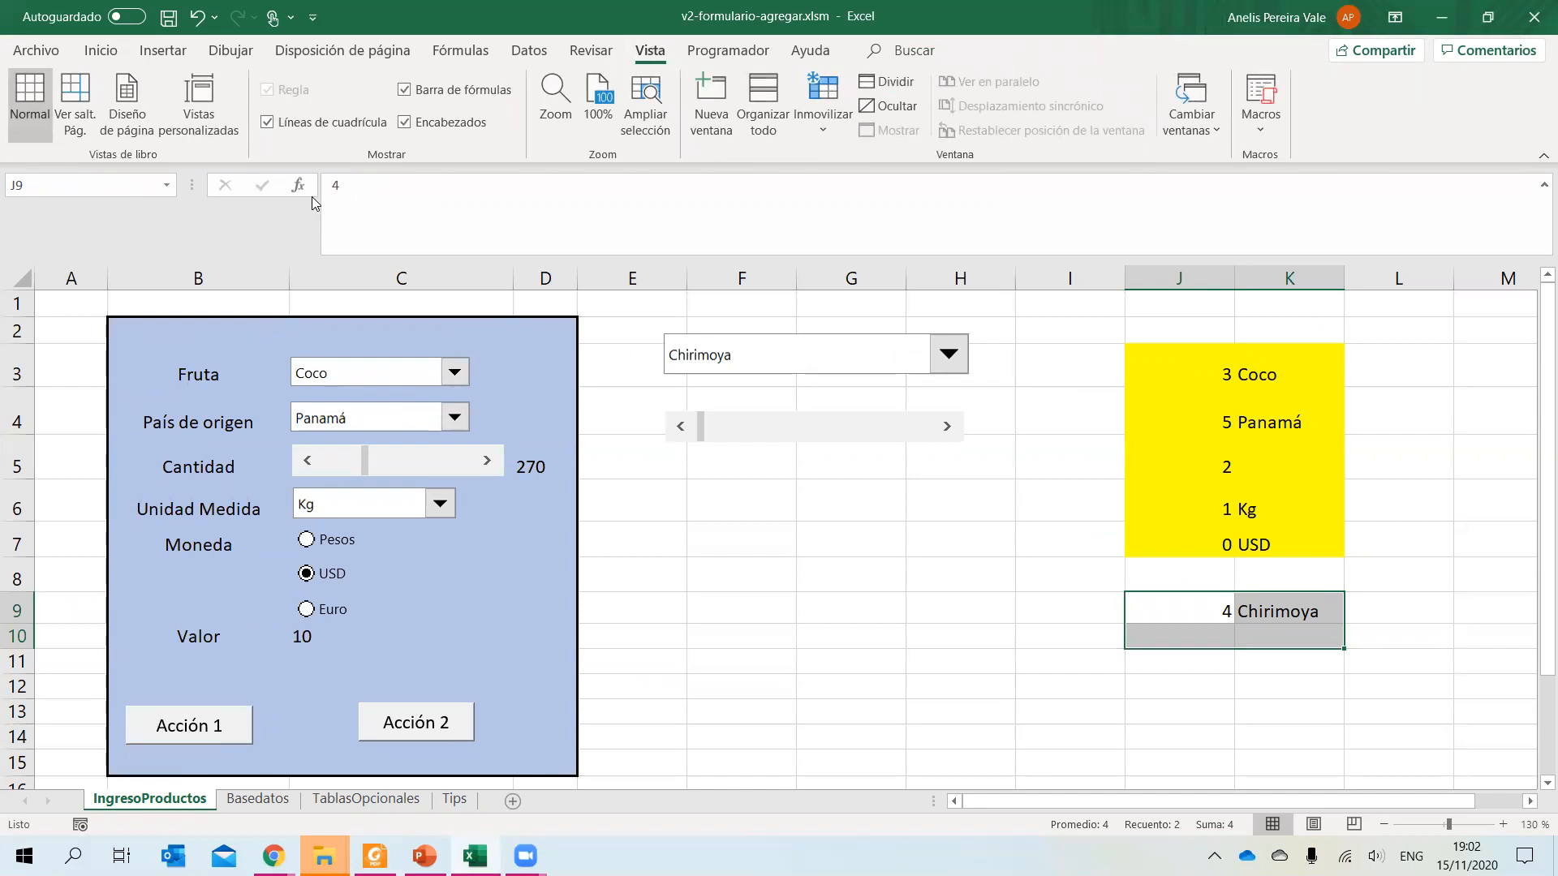
pyautogui.click(267, 122)
pyautogui.click(404, 122)
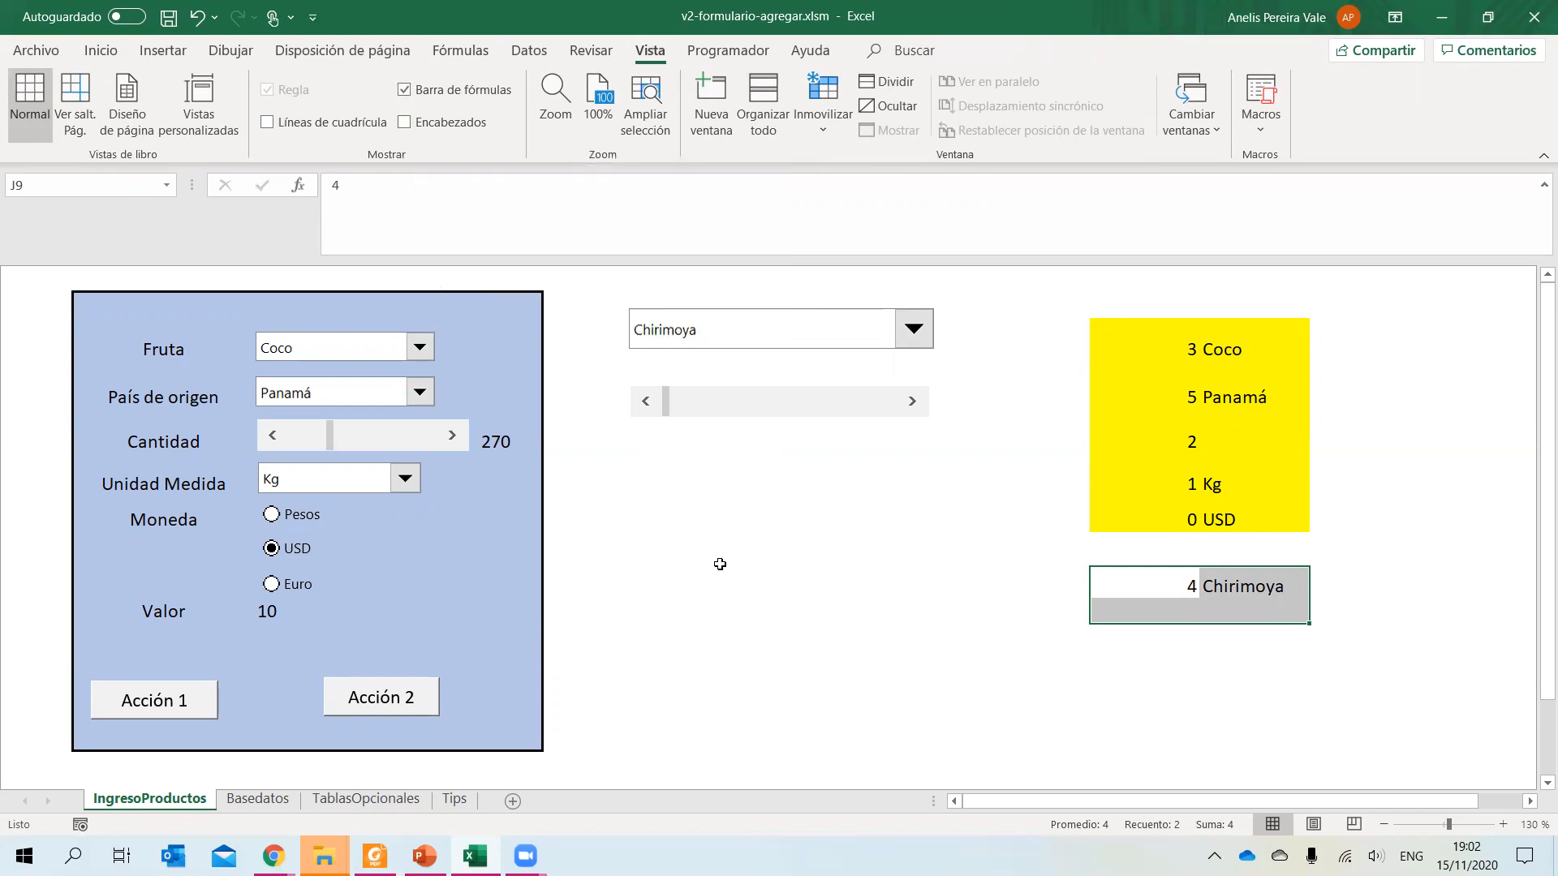
# Set the new scroll bar's minimum value and a maximum value of 200 in its control format.
pyautogui.rightClick(698, 407)
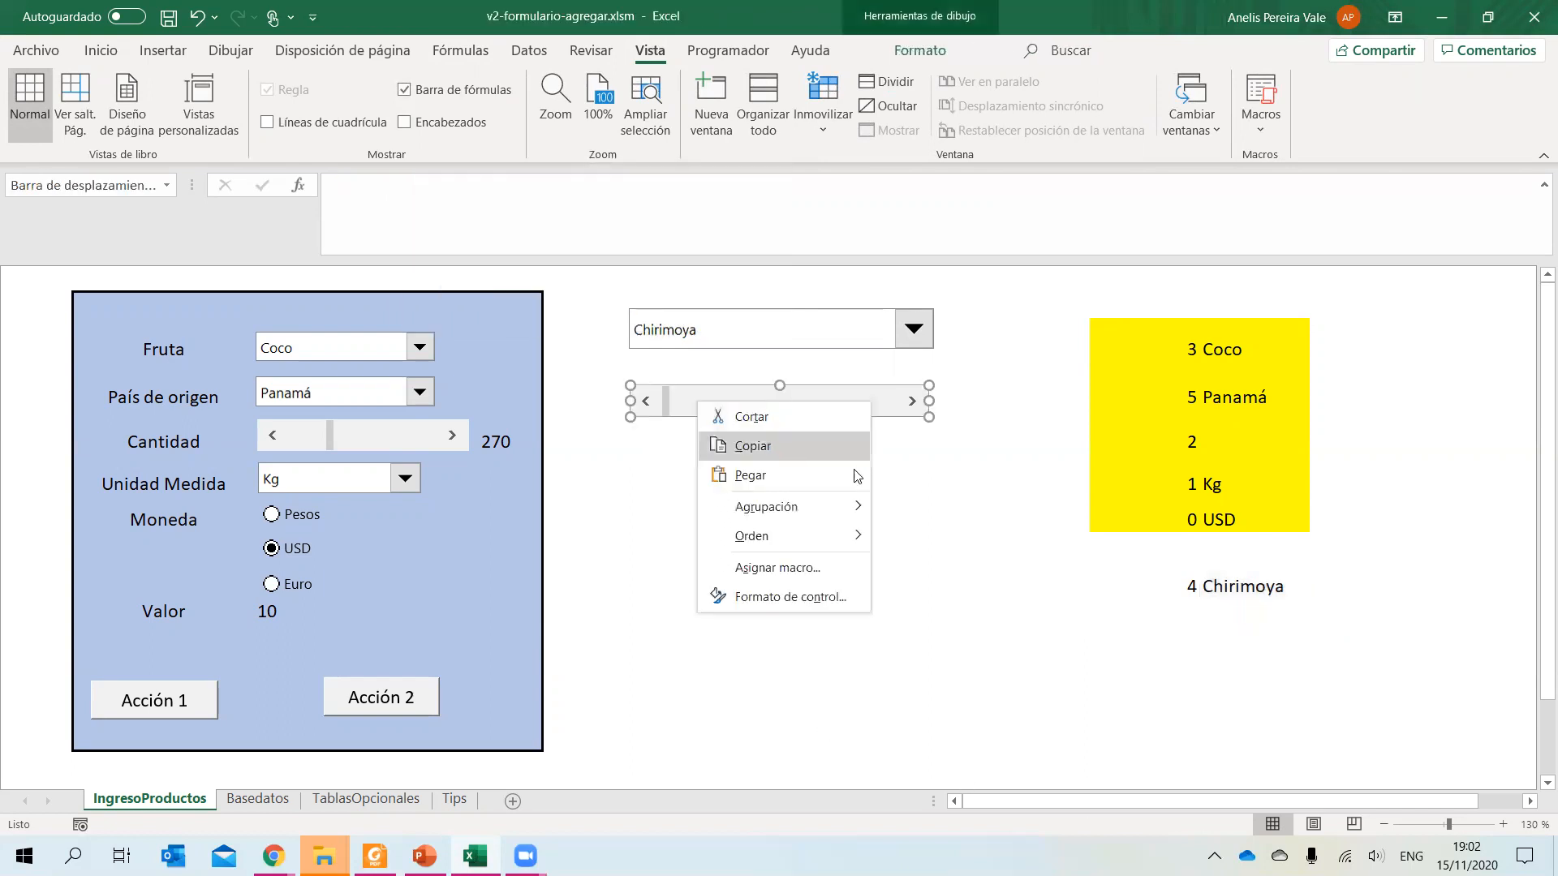
pyautogui.click(791, 598)
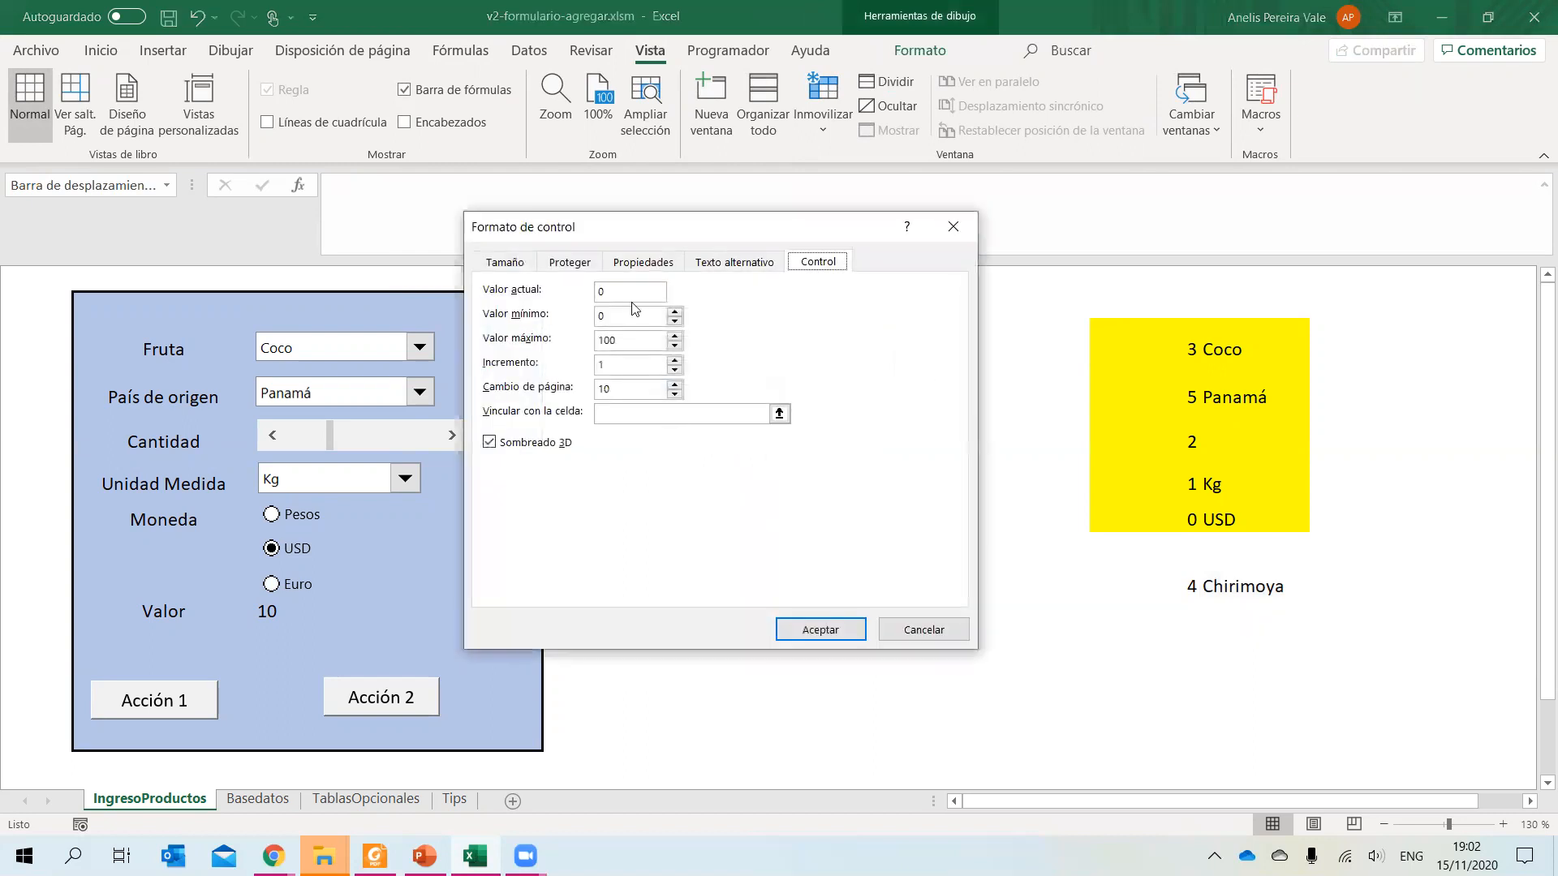
pyautogui.click(640, 322)
pyautogui.press('Tab')
pyautogui.write('20')
pyautogui.click(821, 630)
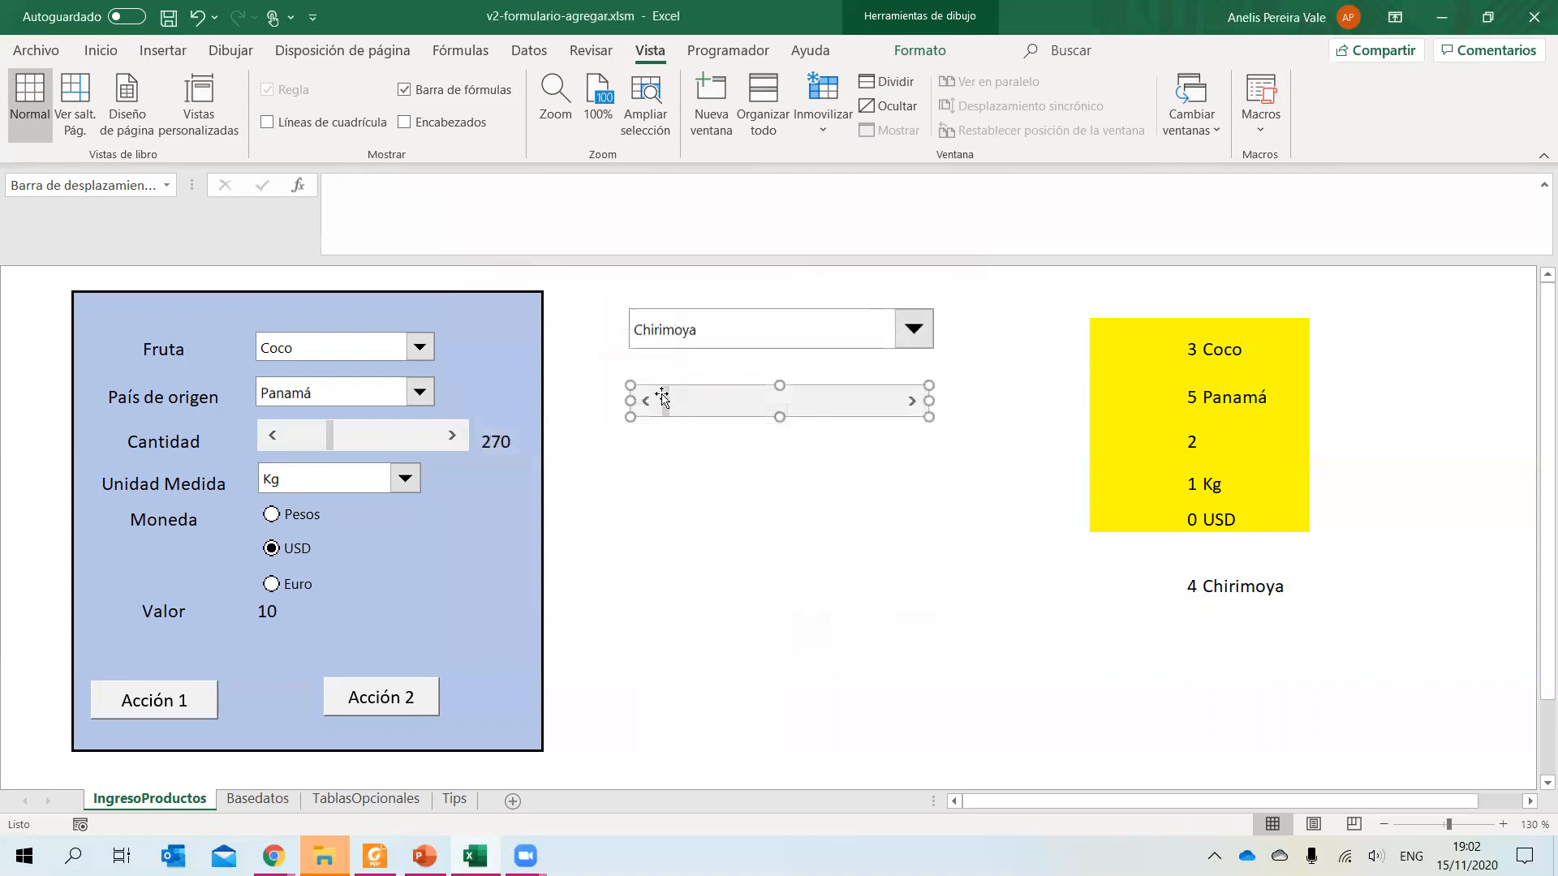
# Test the unlinked scroll bar by moving its slider partway along the bar.
pyautogui.click(671, 442)
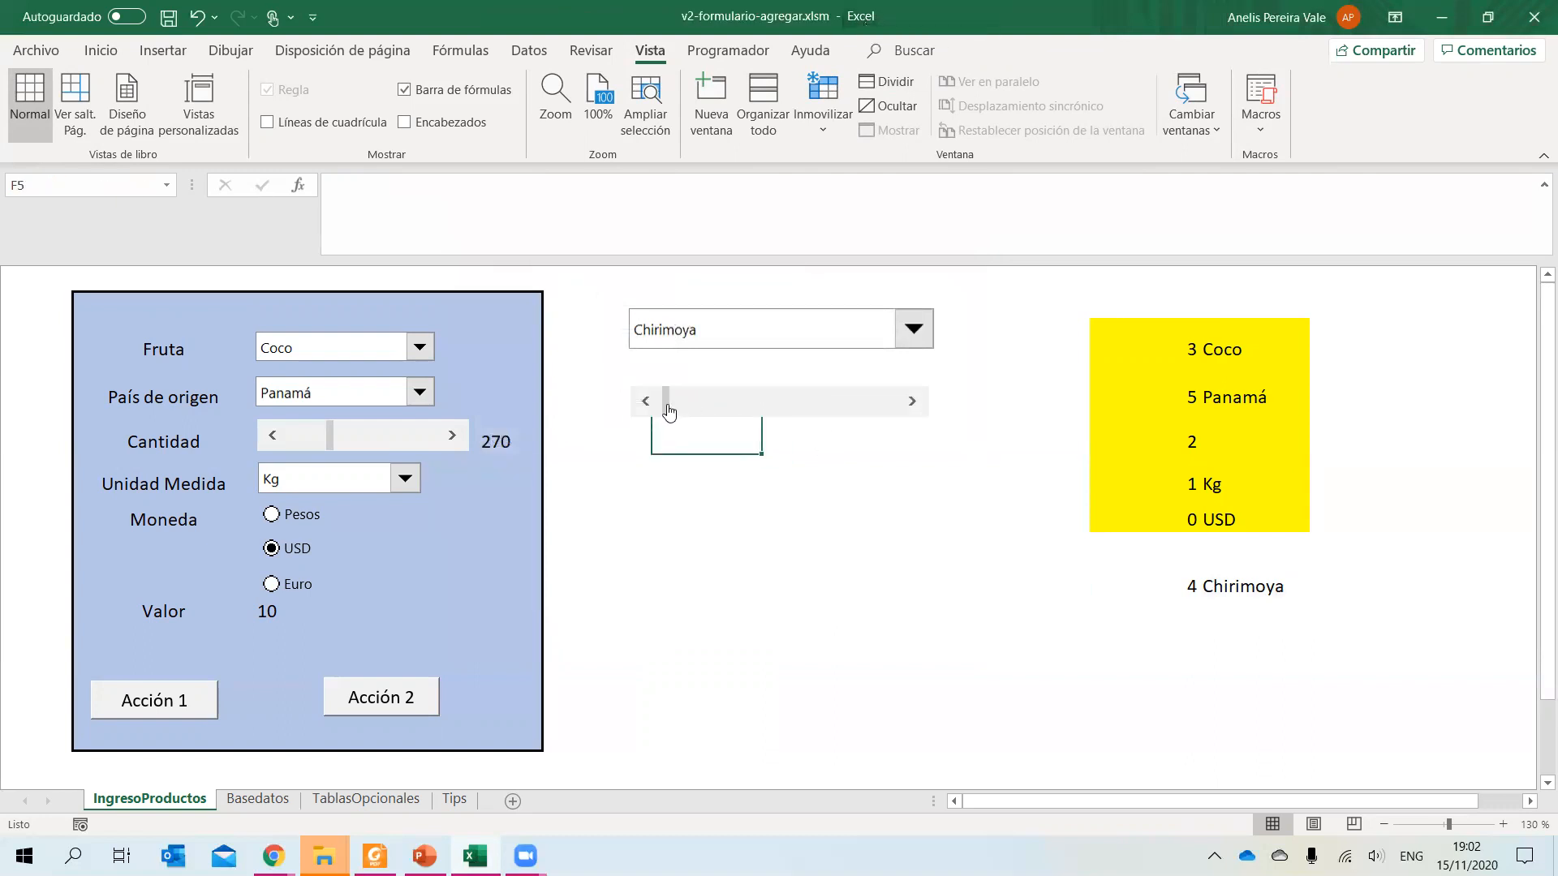
pyautogui.moveTo(667, 406); pyautogui.dragTo(694, 413)
pyautogui.click(768, 411)
# Link the new scroll bar to cell $J$10, directly below the combo box's linked cell.
pyautogui.rightClick(778, 400)
pyautogui.click(848, 592)
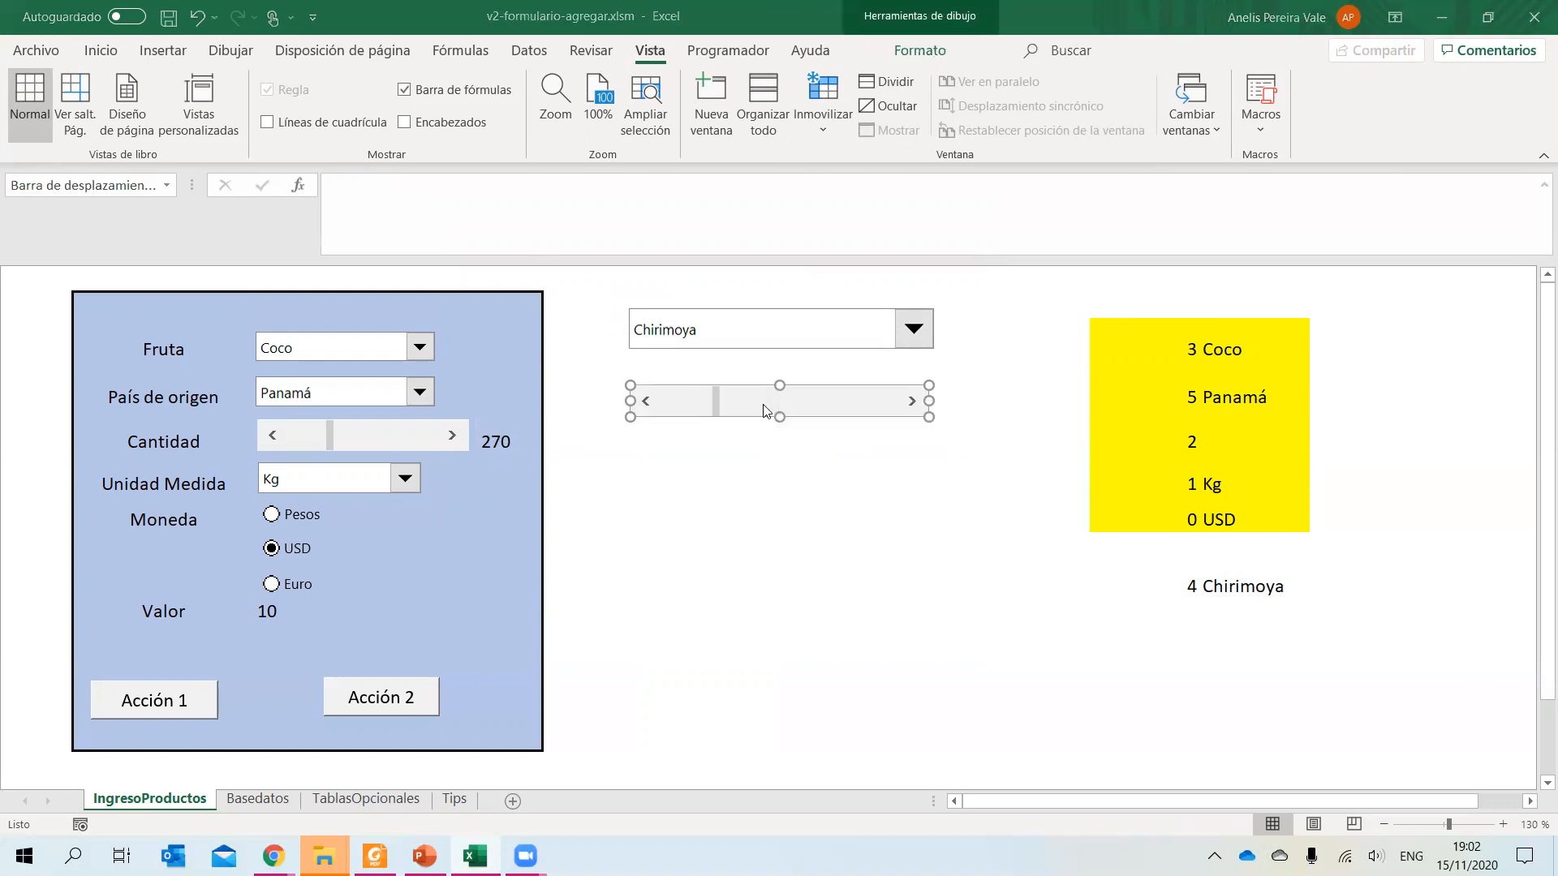
pyautogui.click(779, 415)
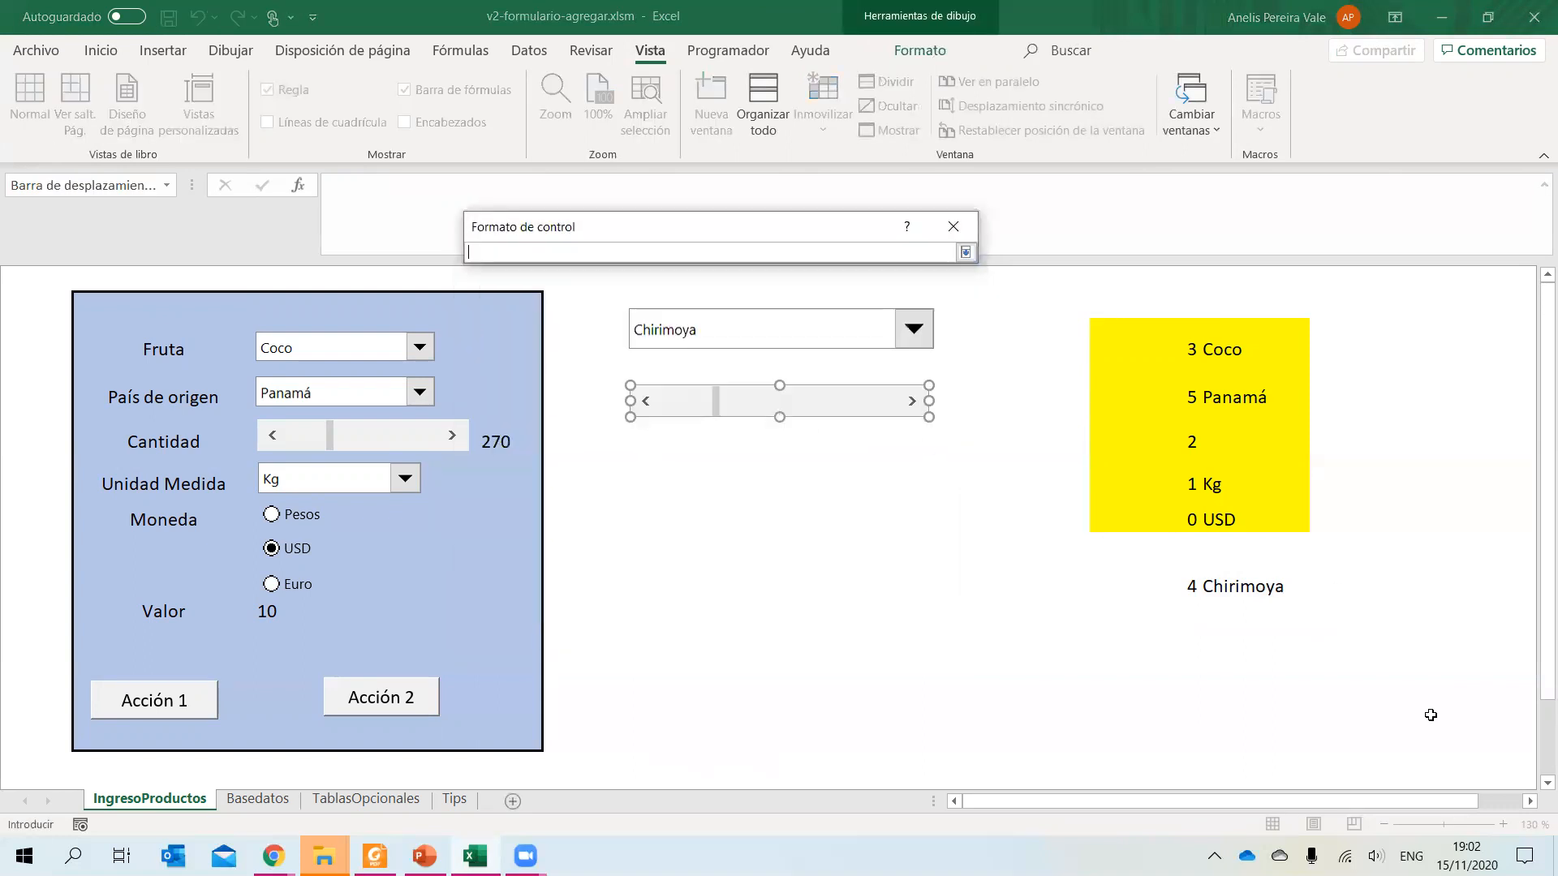
pyautogui.click(1179, 607)
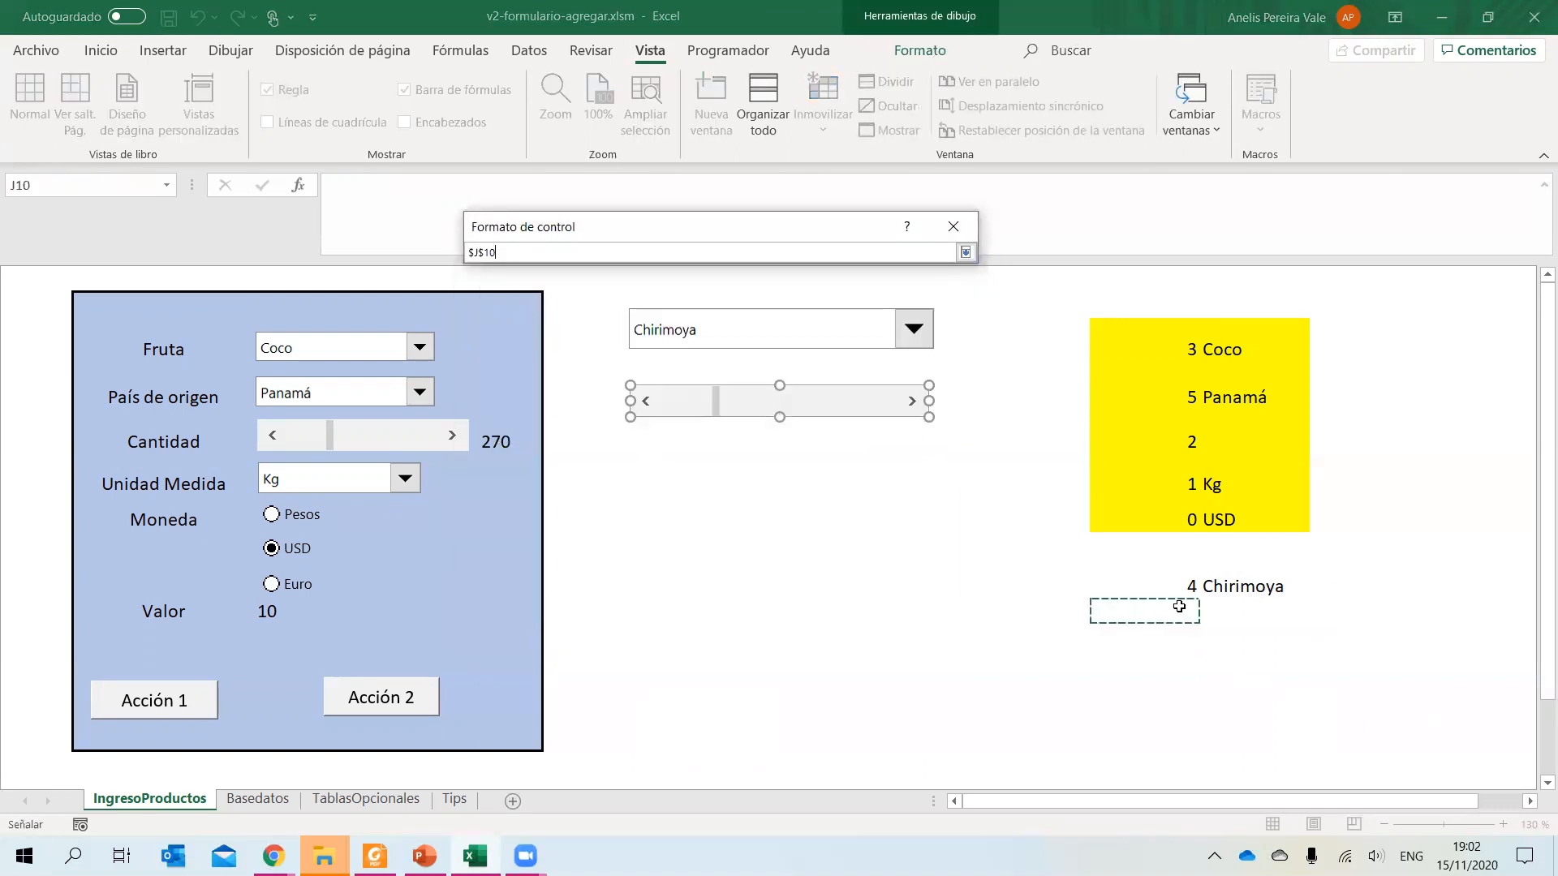
pyautogui.click(965, 253)
pyautogui.click(811, 626)
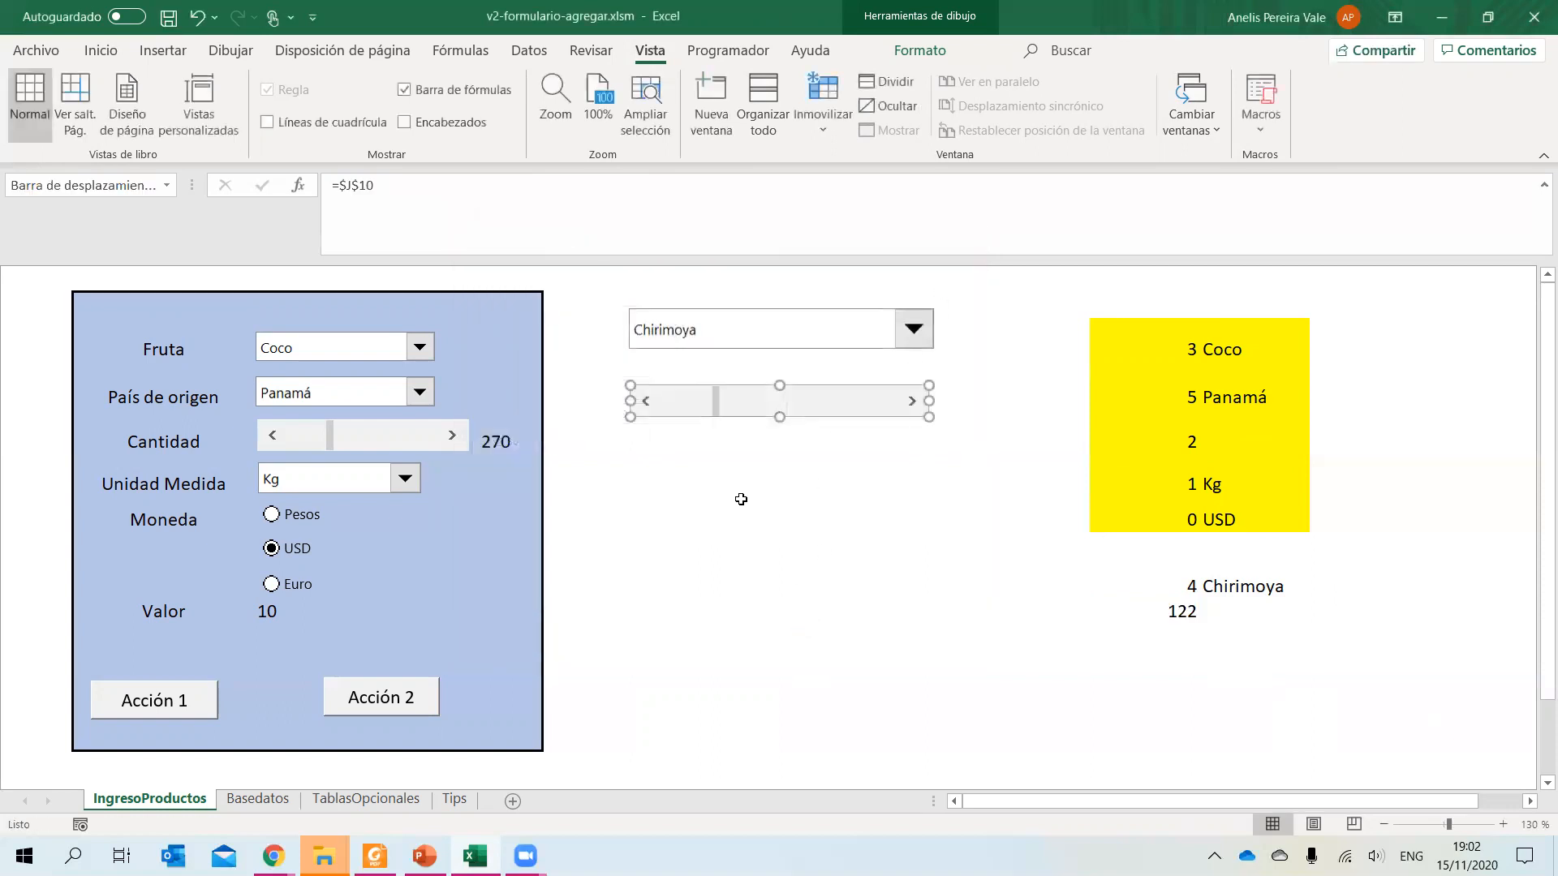
# Move the new scroll bar's slider to its maximum of 200 to test linked cell J10.
pyautogui.click(723, 424)
pyautogui.moveTo(715, 404); pyautogui.dragTo(907, 407)
pyautogui.click(698, 416)
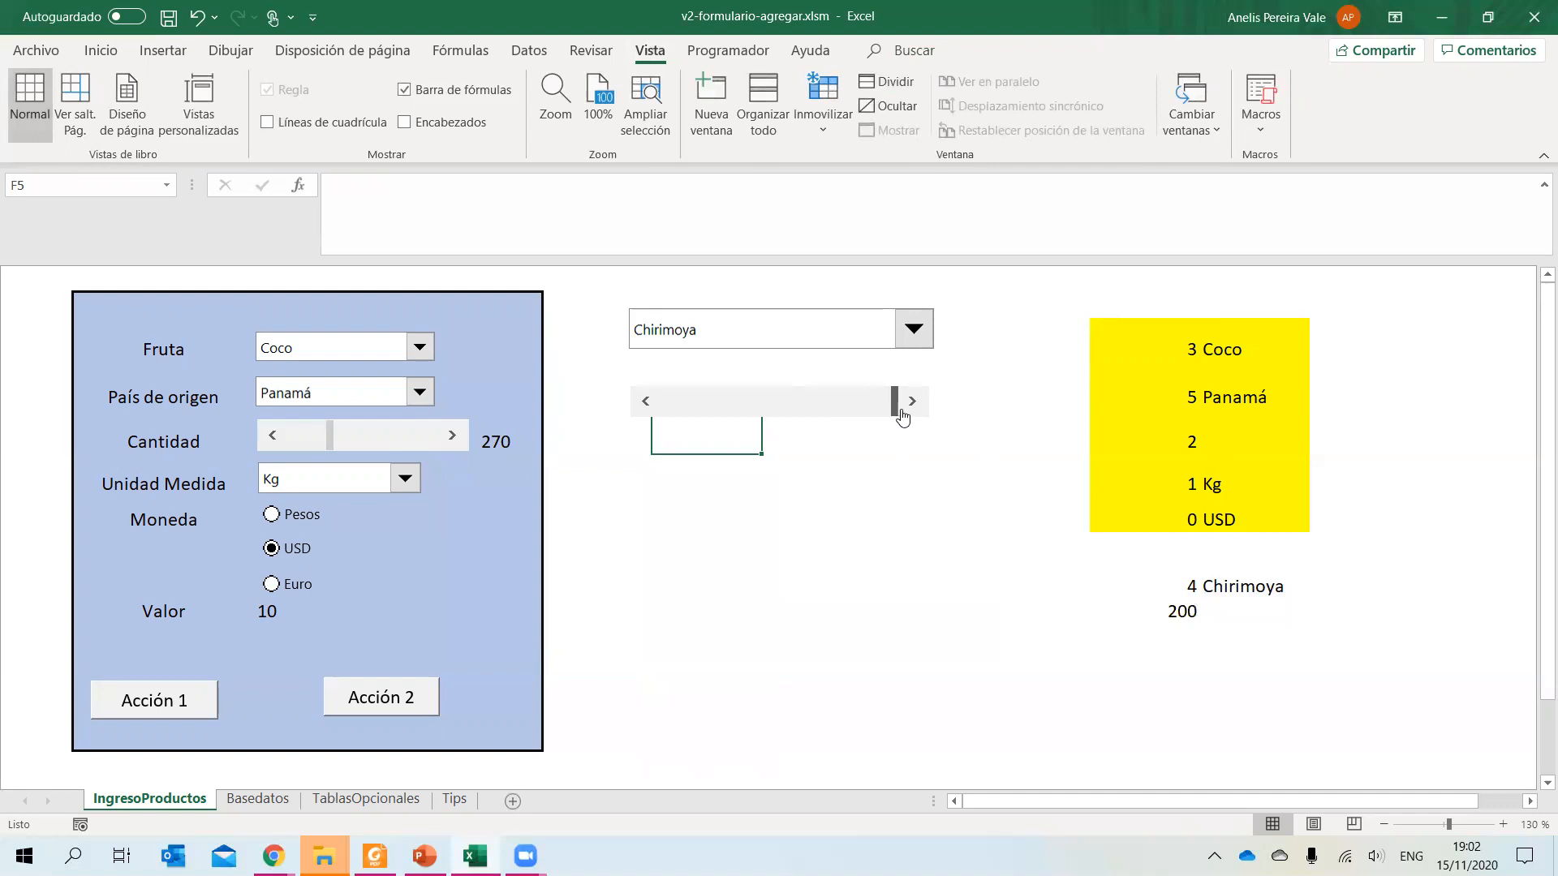
# Test the linked scroll bar by moving its slider back to the minimum end and advancing it to 102.
pyautogui.click(673, 411)
pyautogui.moveTo(767, 416); pyautogui.dragTo(651, 412)
pyautogui.doubleClick(914, 407)
# Insert a spin button form control below the new scroll bar and narrow it to about half its width.
pyautogui.click(728, 48)
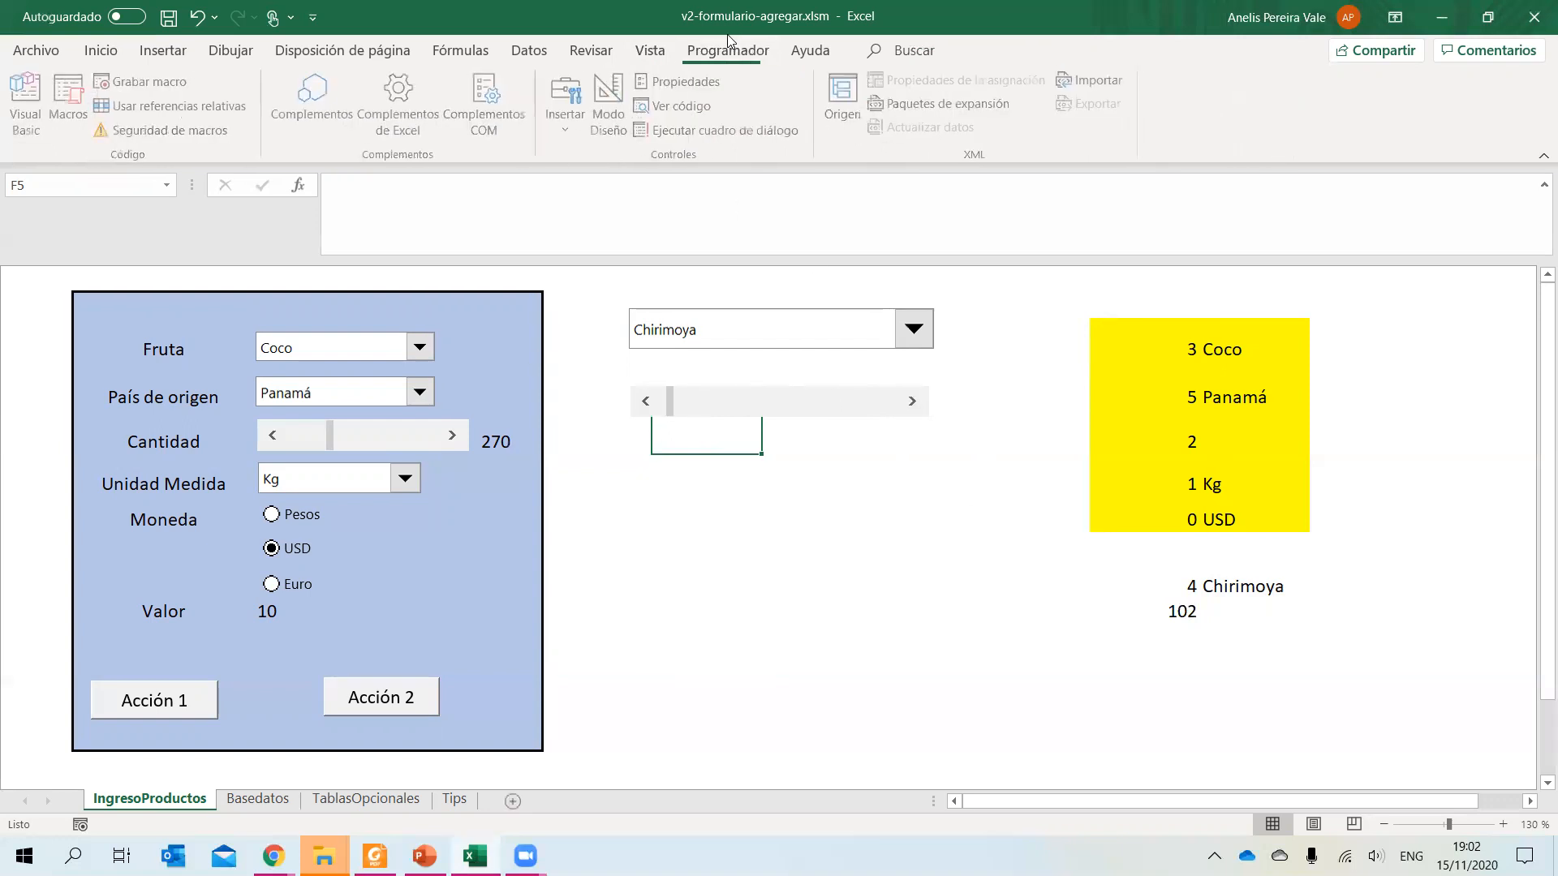
pyautogui.click(571, 121)
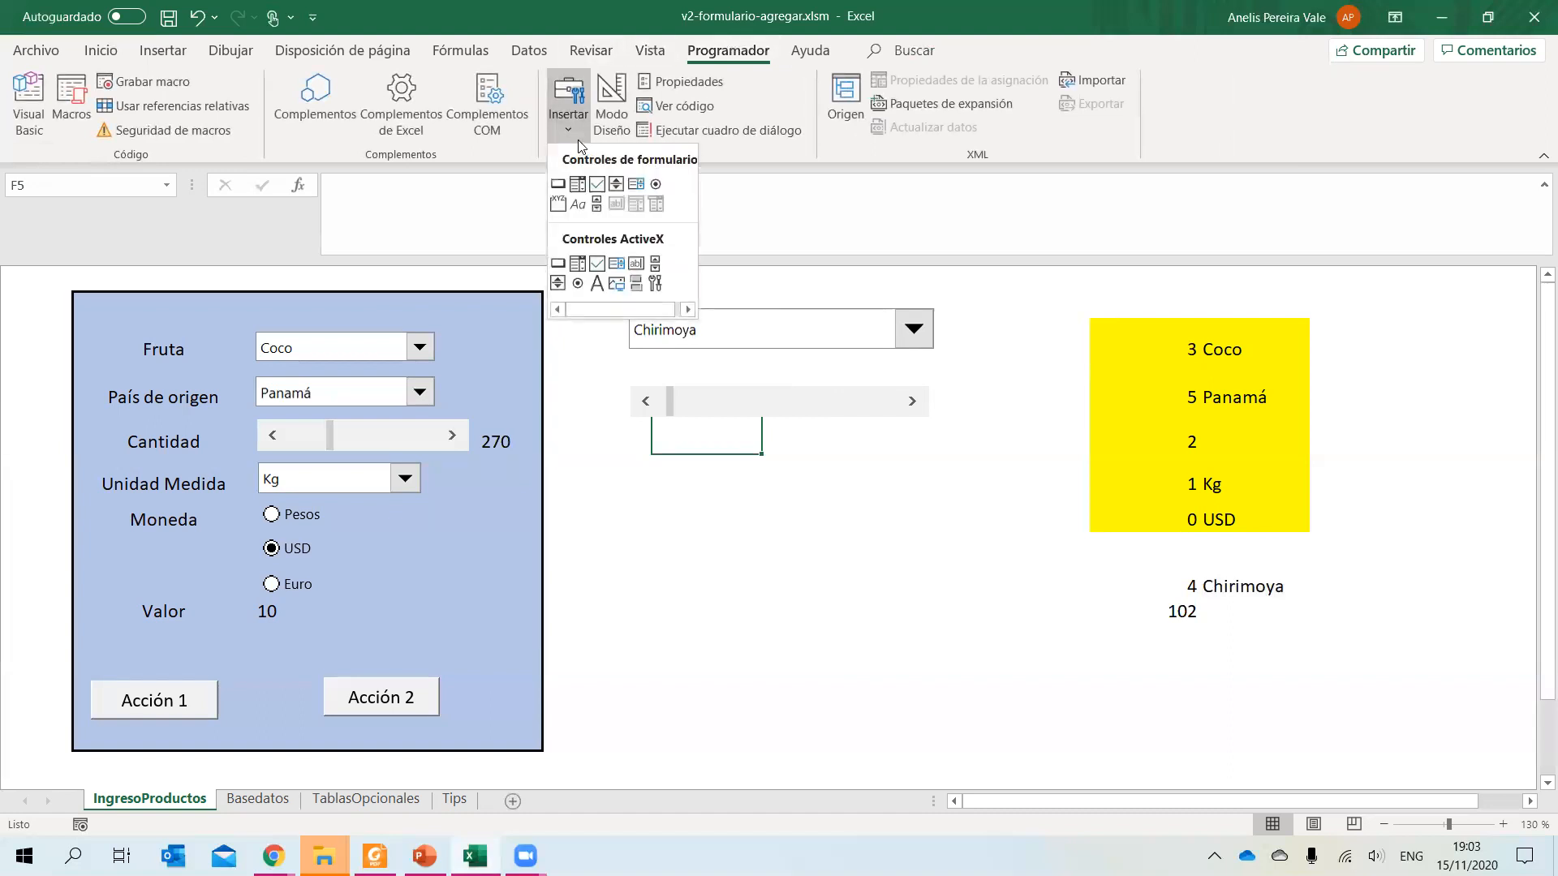
pyautogui.click(615, 183)
pyautogui.click(634, 469)
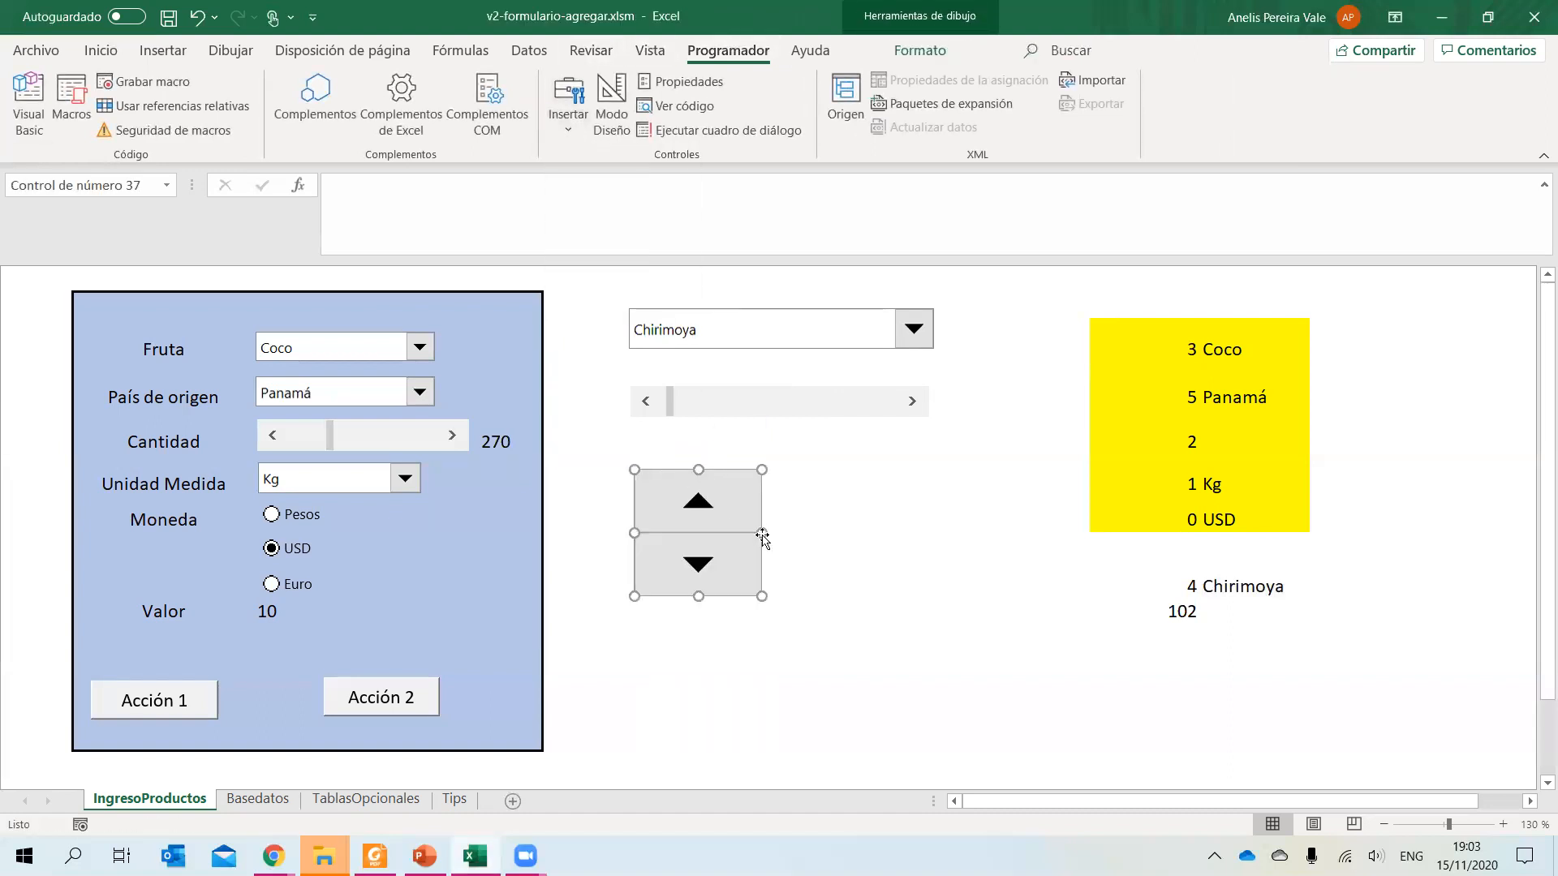
pyautogui.moveTo(761, 533); pyautogui.dragTo(699, 531)
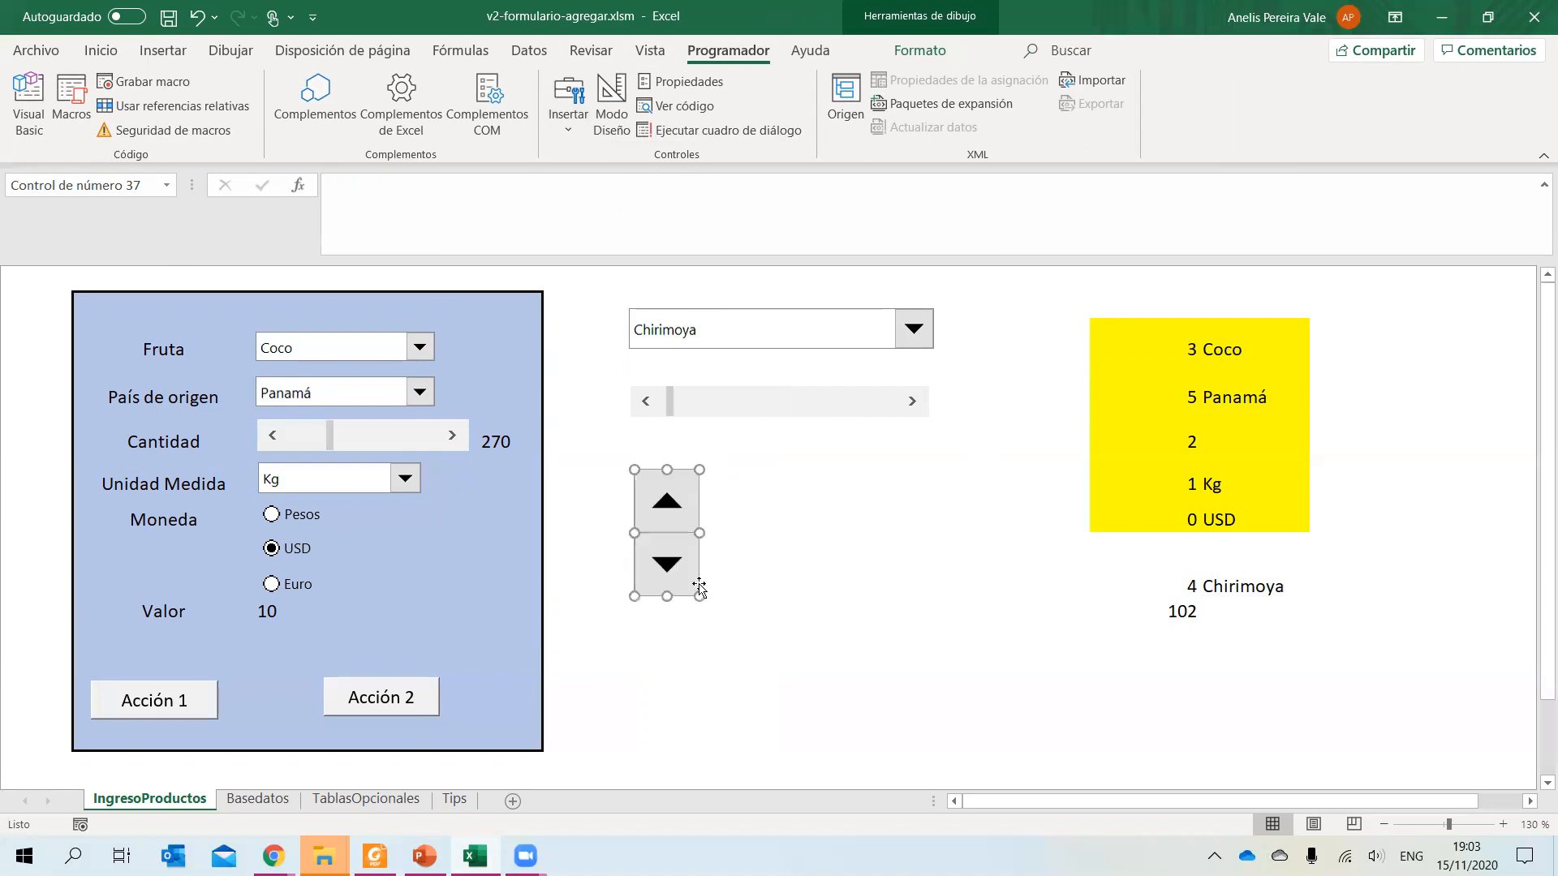
# Link the new spin button to cell $J$11, directly below the scroll bar's linked cell.
pyautogui.rightClick(676, 552)
pyautogui.moveTo(750, 703)
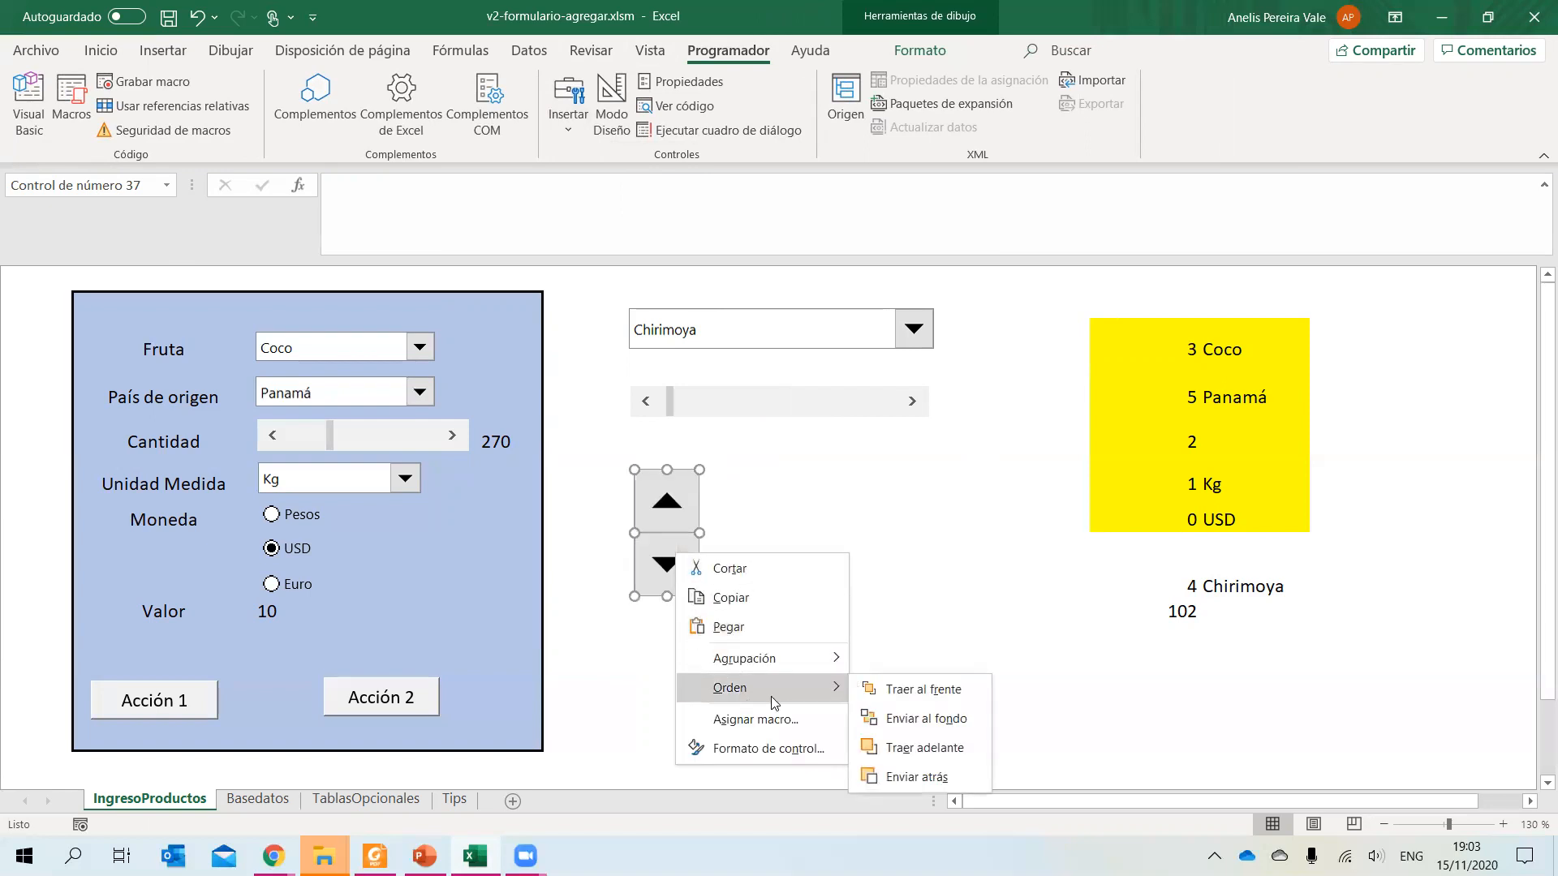
pyautogui.click(726, 747)
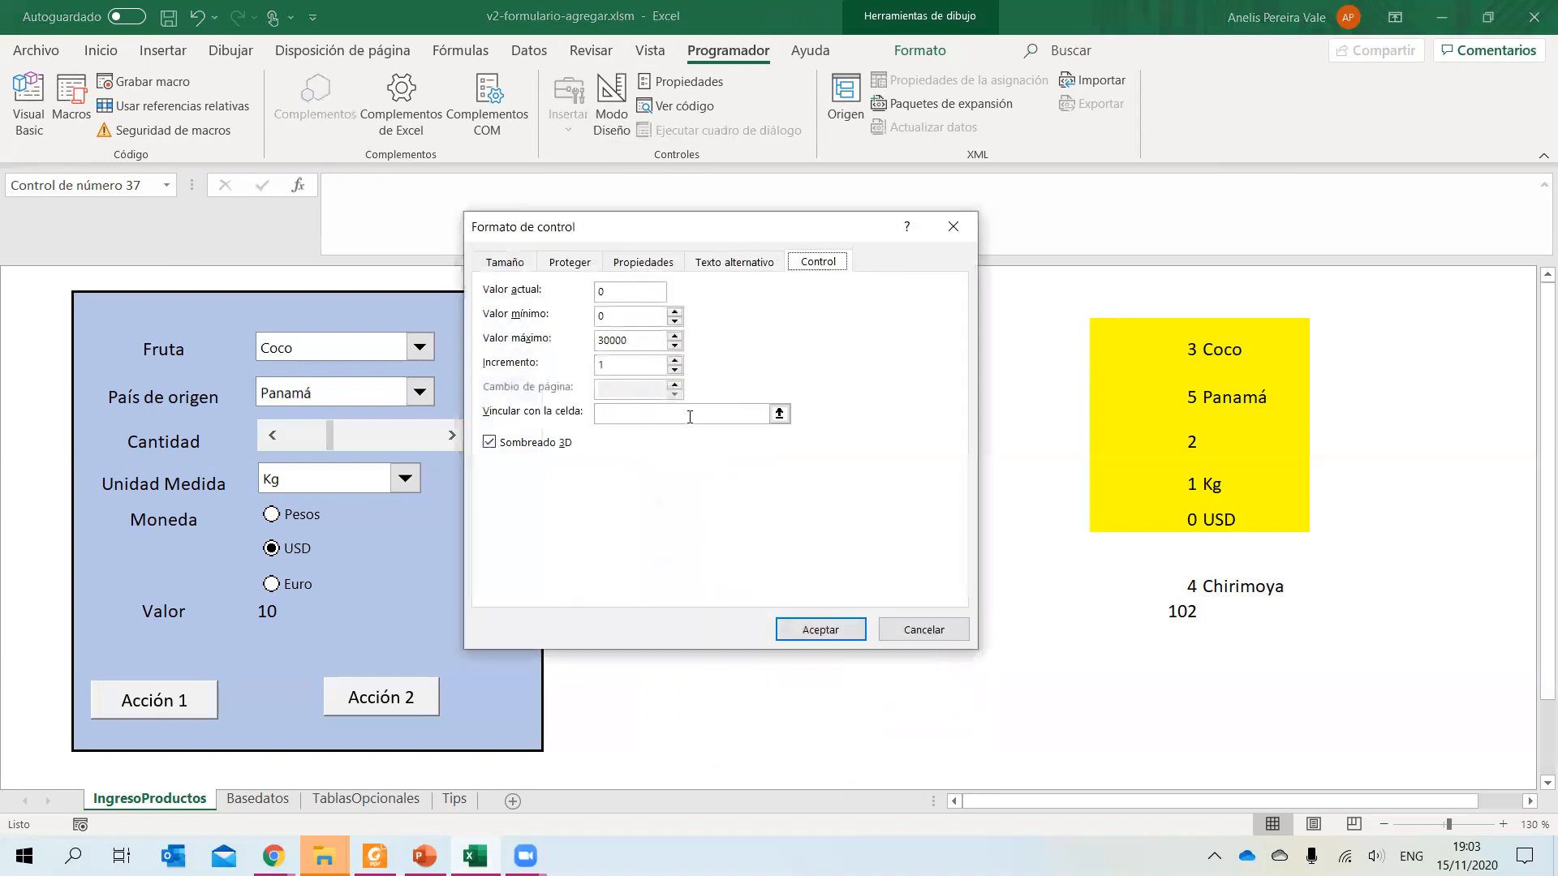
pyautogui.click(776, 415)
pyautogui.click(1174, 634)
pyautogui.click(966, 251)
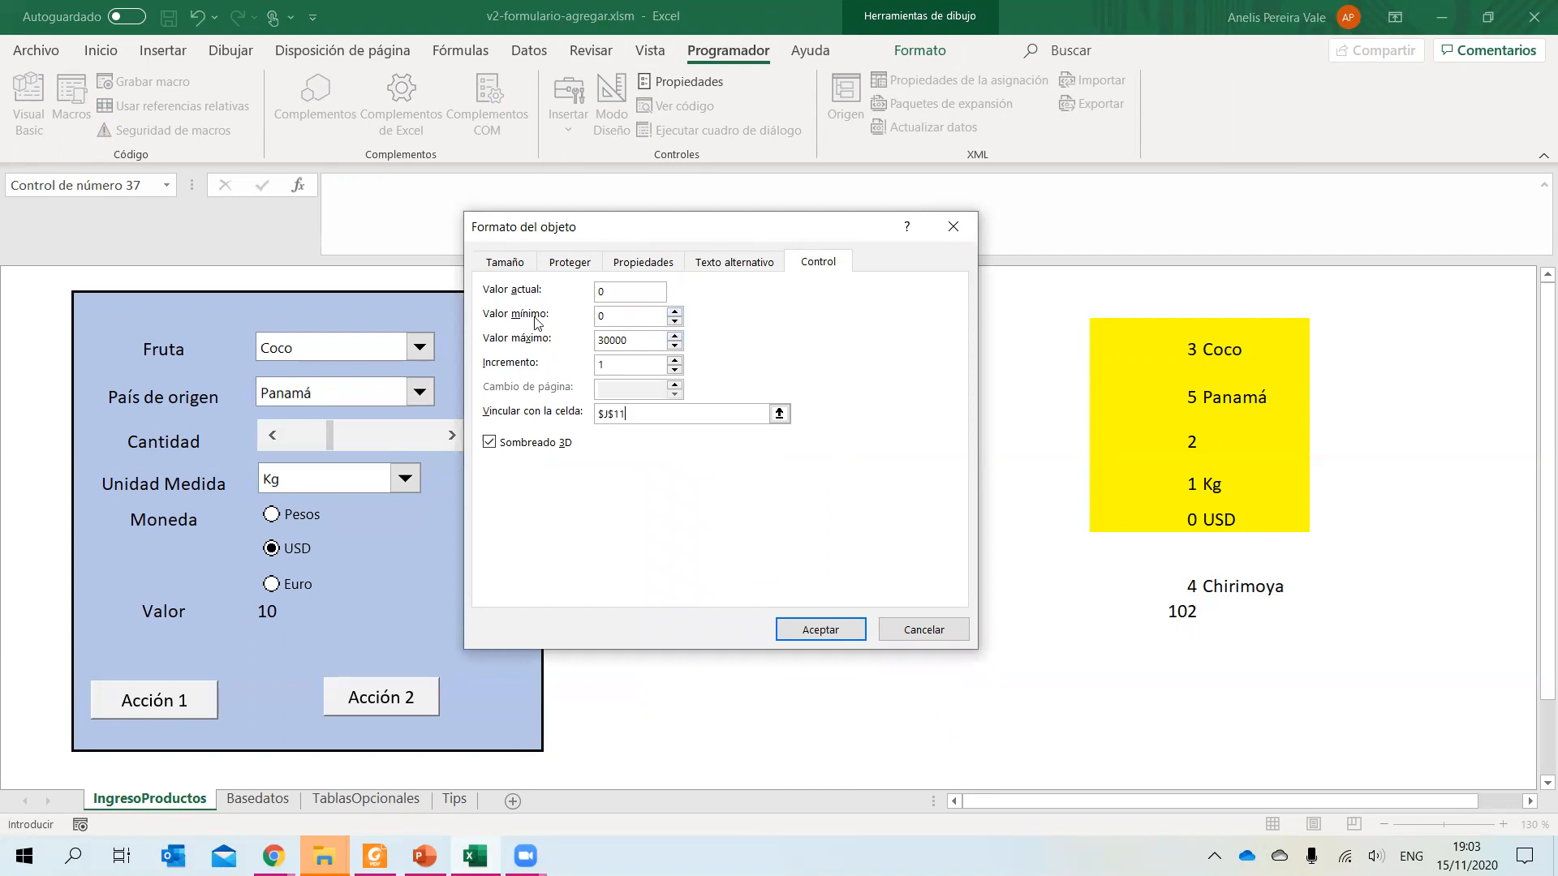
pyautogui.click(823, 629)
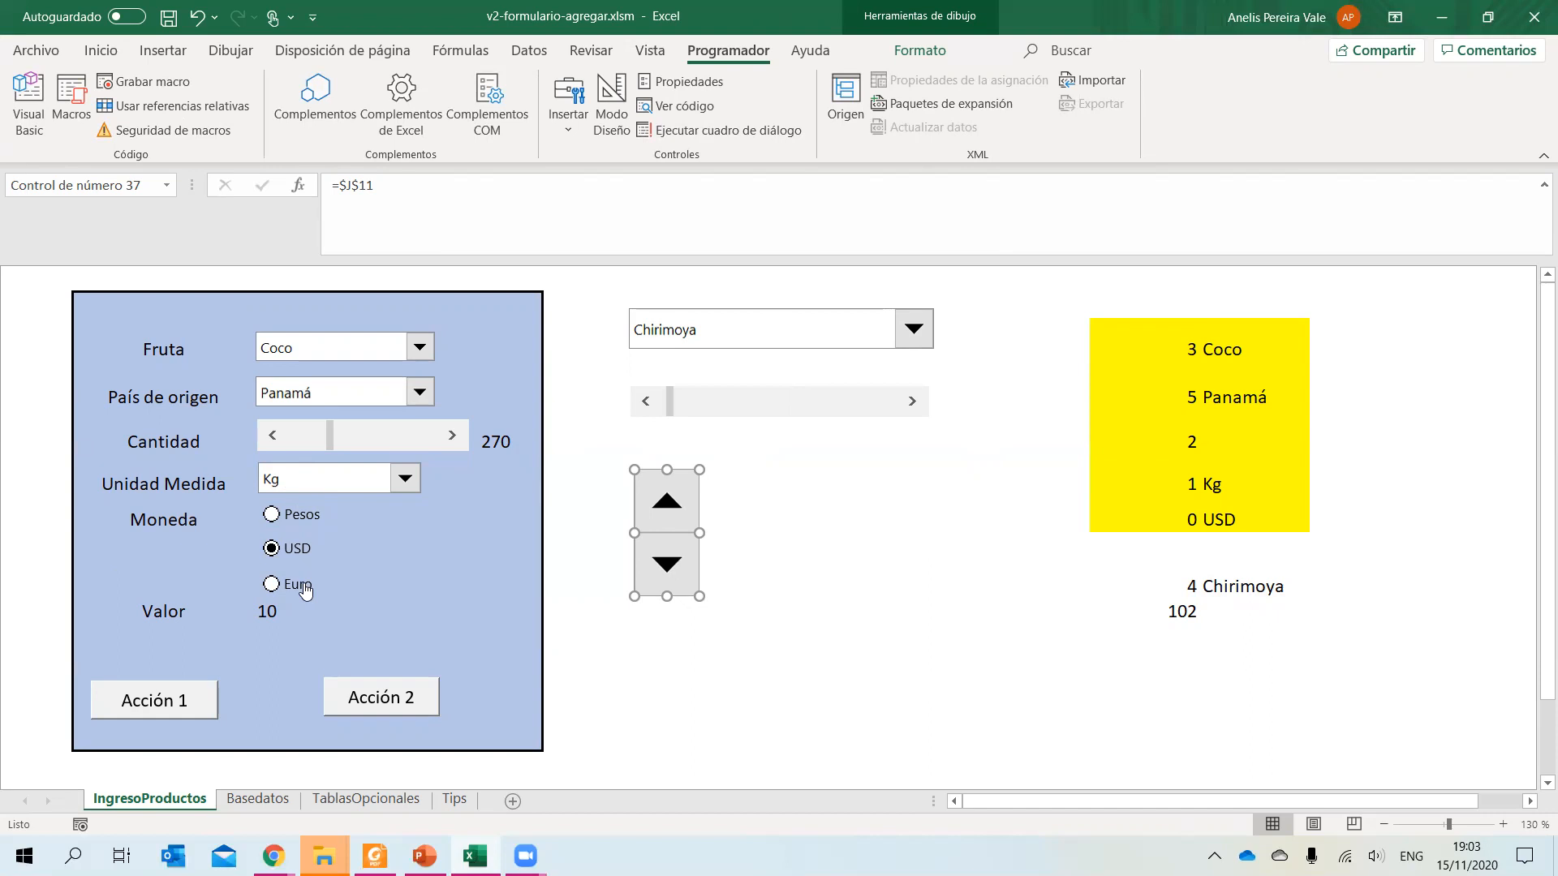
# Test the Moneda option buttons by selecting Pesos, USD and Euro in turn and check their helper cell.
pyautogui.click(273, 517)
pyautogui.click(272, 549)
pyautogui.click(271, 592)
pyautogui.click(1185, 520)
# Relink the Moneda option buttons to cell $J$7 through the Pesos button's control format.
pyautogui.rightClick(271, 528)
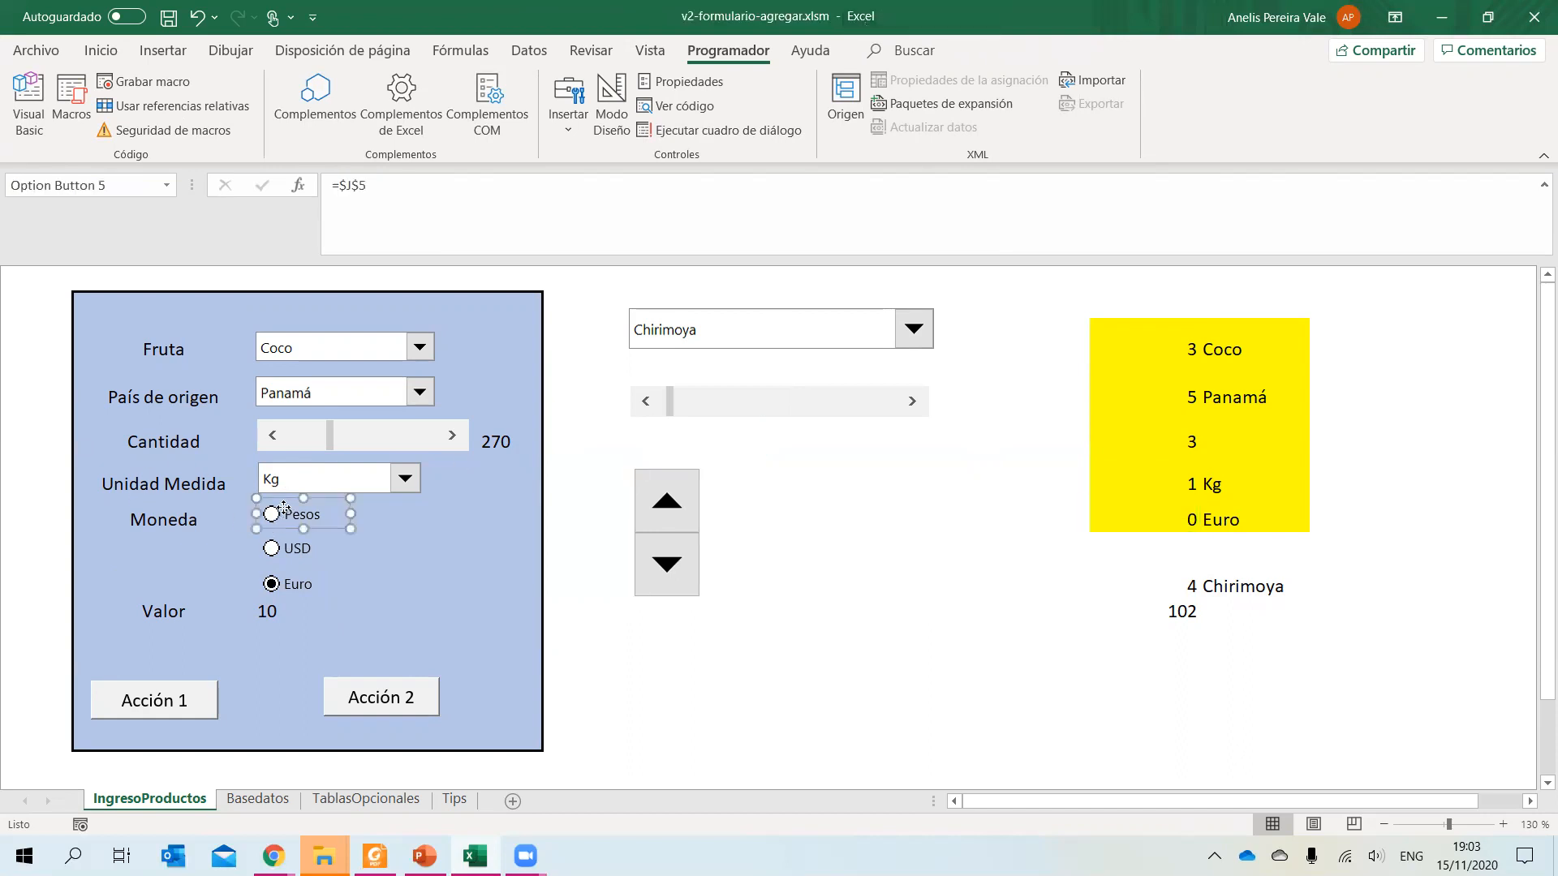
pyautogui.click(382, 703)
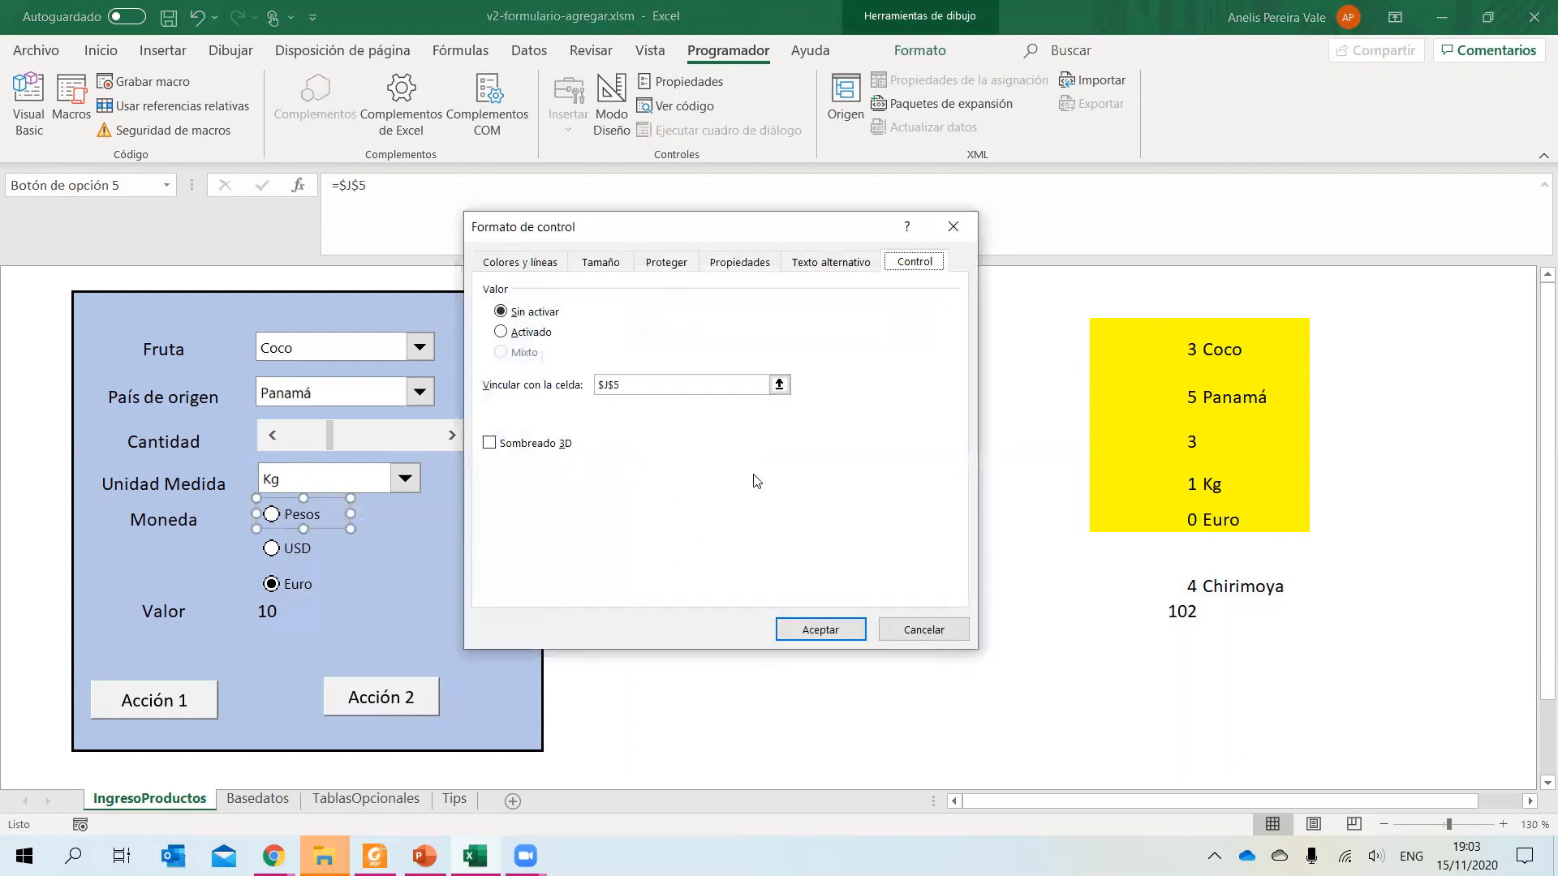
pyautogui.click(777, 385)
pyautogui.click(1168, 513)
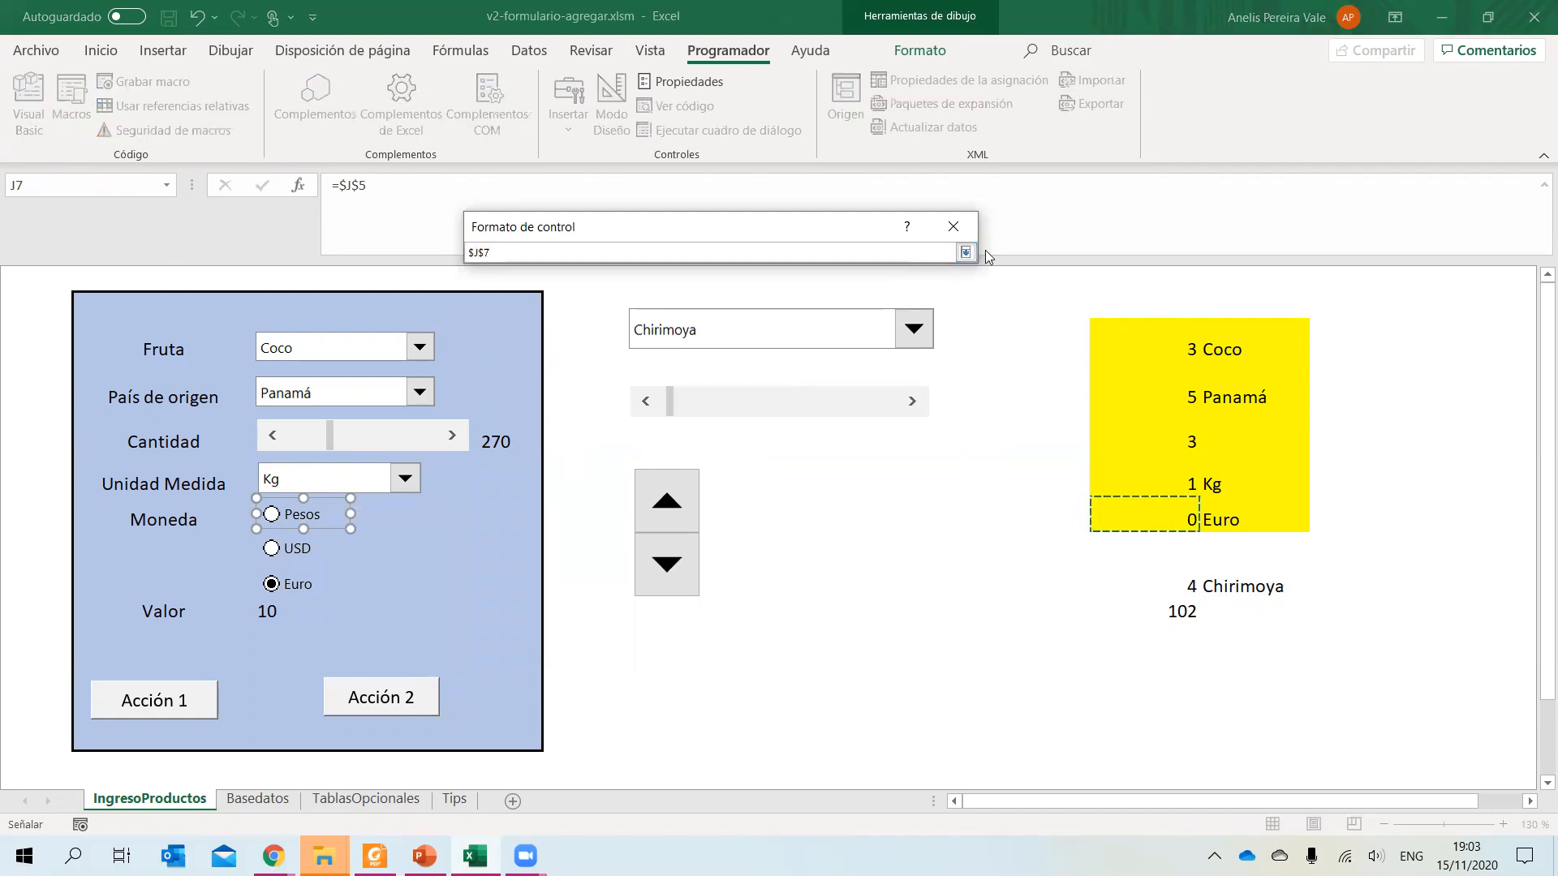
pyautogui.click(965, 253)
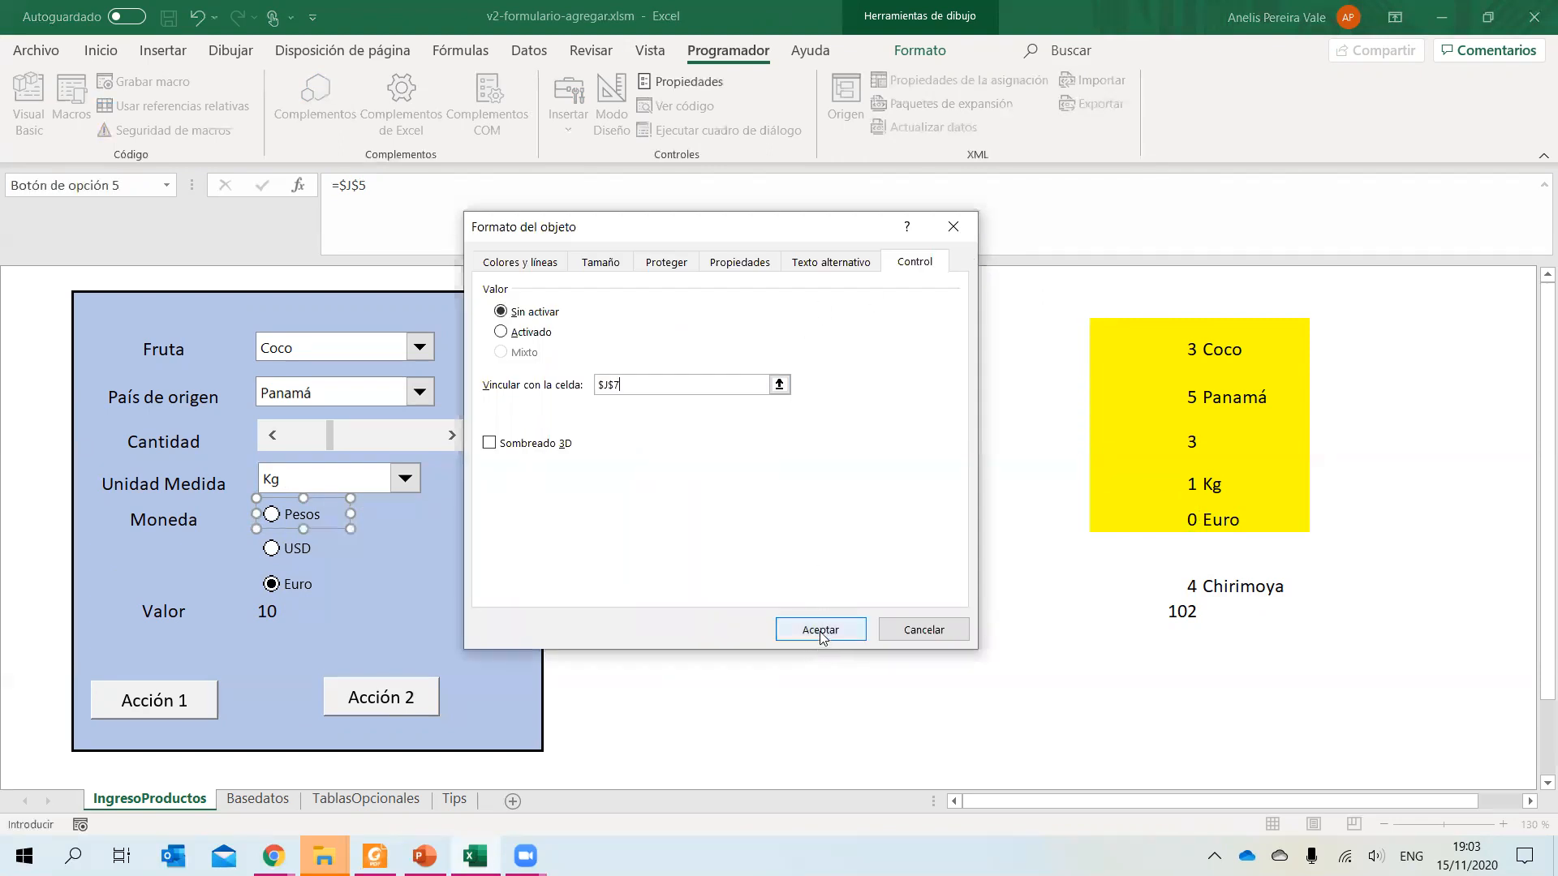
pyautogui.click(822, 630)
# Retest the relinked Moneda option buttons by choosing Pesos, USD and finally Euro.
pyautogui.click(324, 548)
pyautogui.click(410, 593)
pyautogui.click(271, 515)
pyautogui.click(271, 551)
pyautogui.click(271, 584)
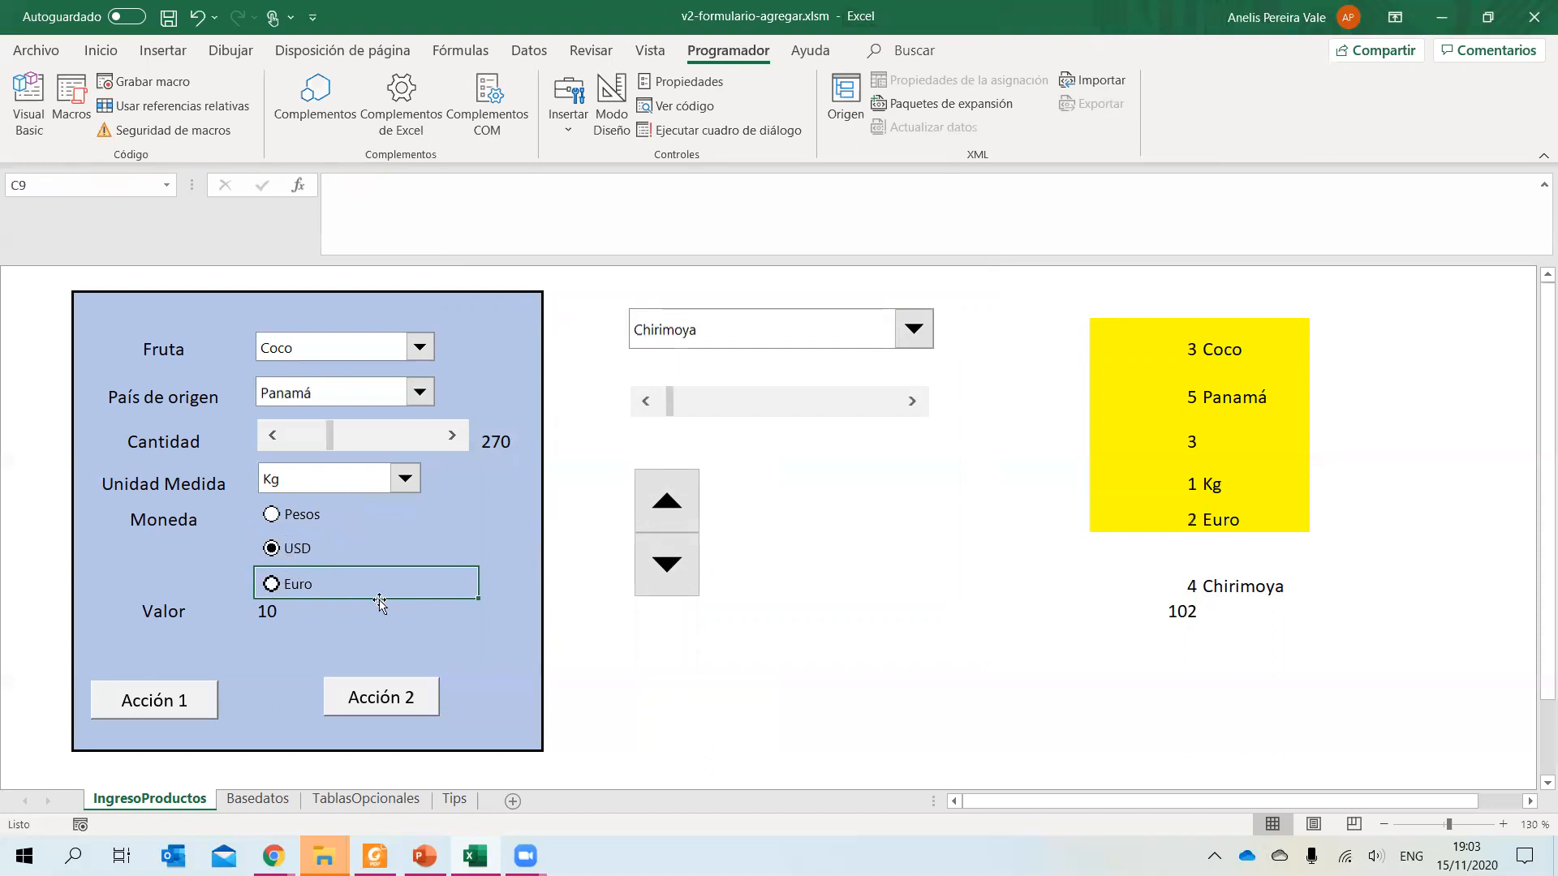
# Insert an ungrouped option button beside the spin button and select it to test how it joins the Moneda options.
pyautogui.click(567, 136)
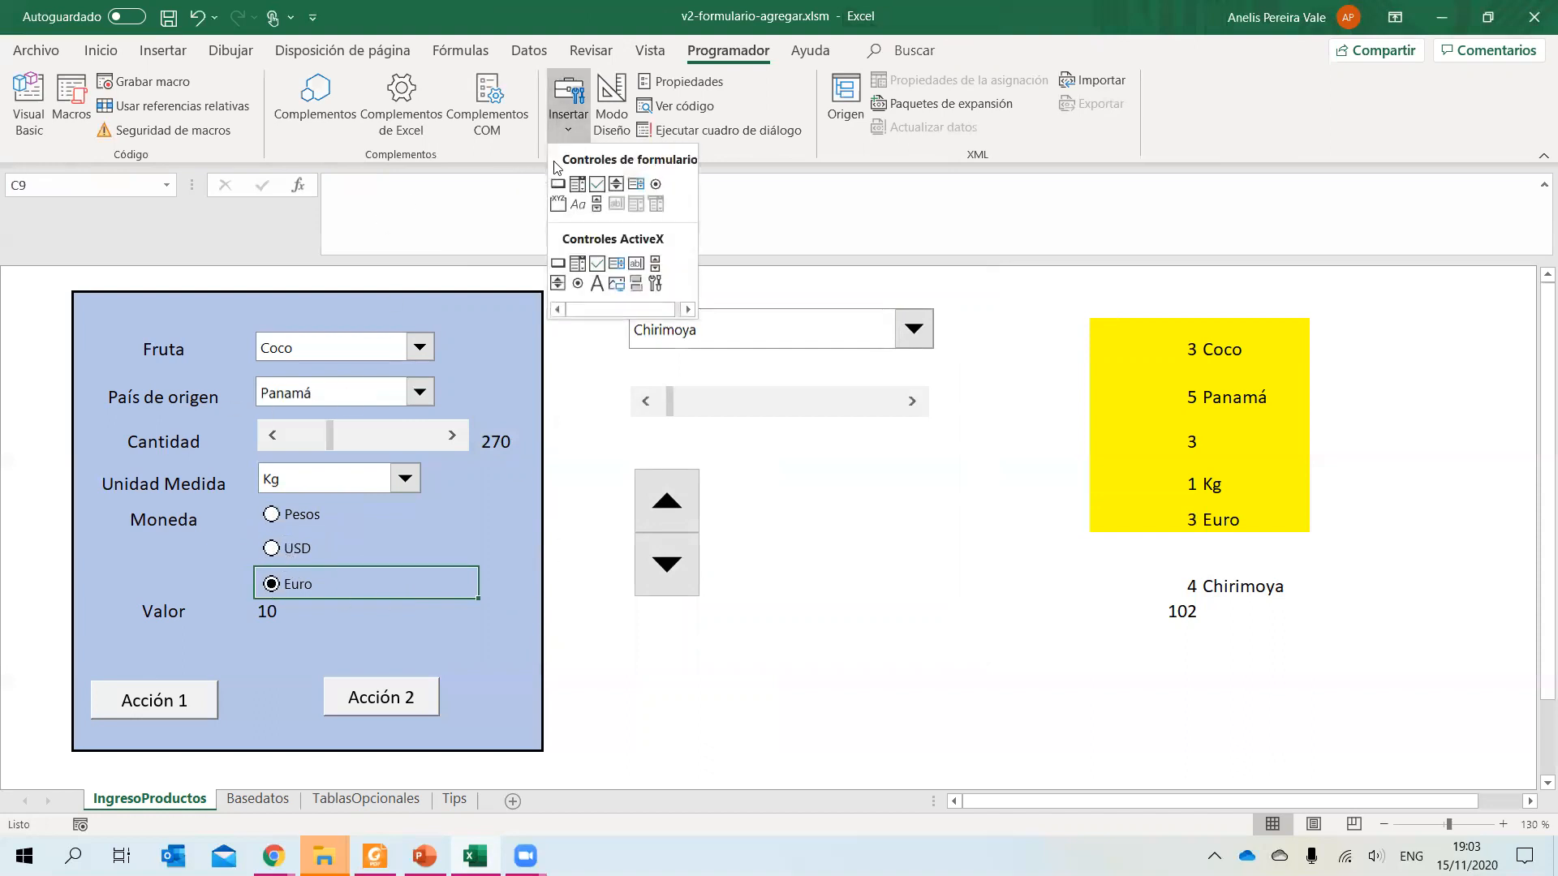
pyautogui.click(654, 186)
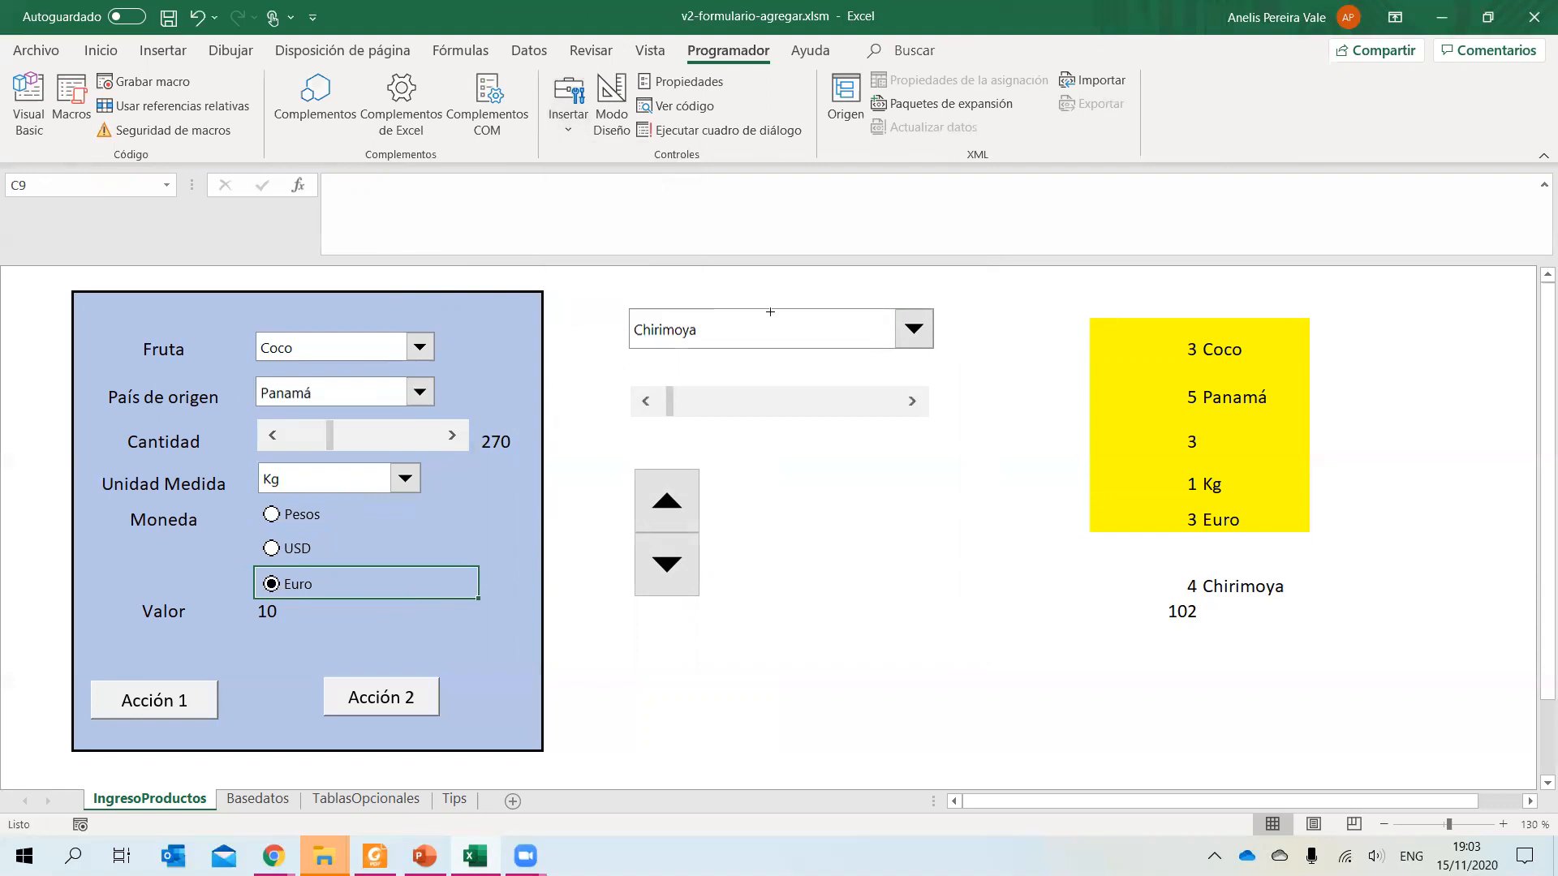
pyautogui.click(812, 507)
pyautogui.moveTo(844, 509); pyautogui.dragTo(790, 458)
pyautogui.click(796, 511)
pyautogui.click(774, 474)
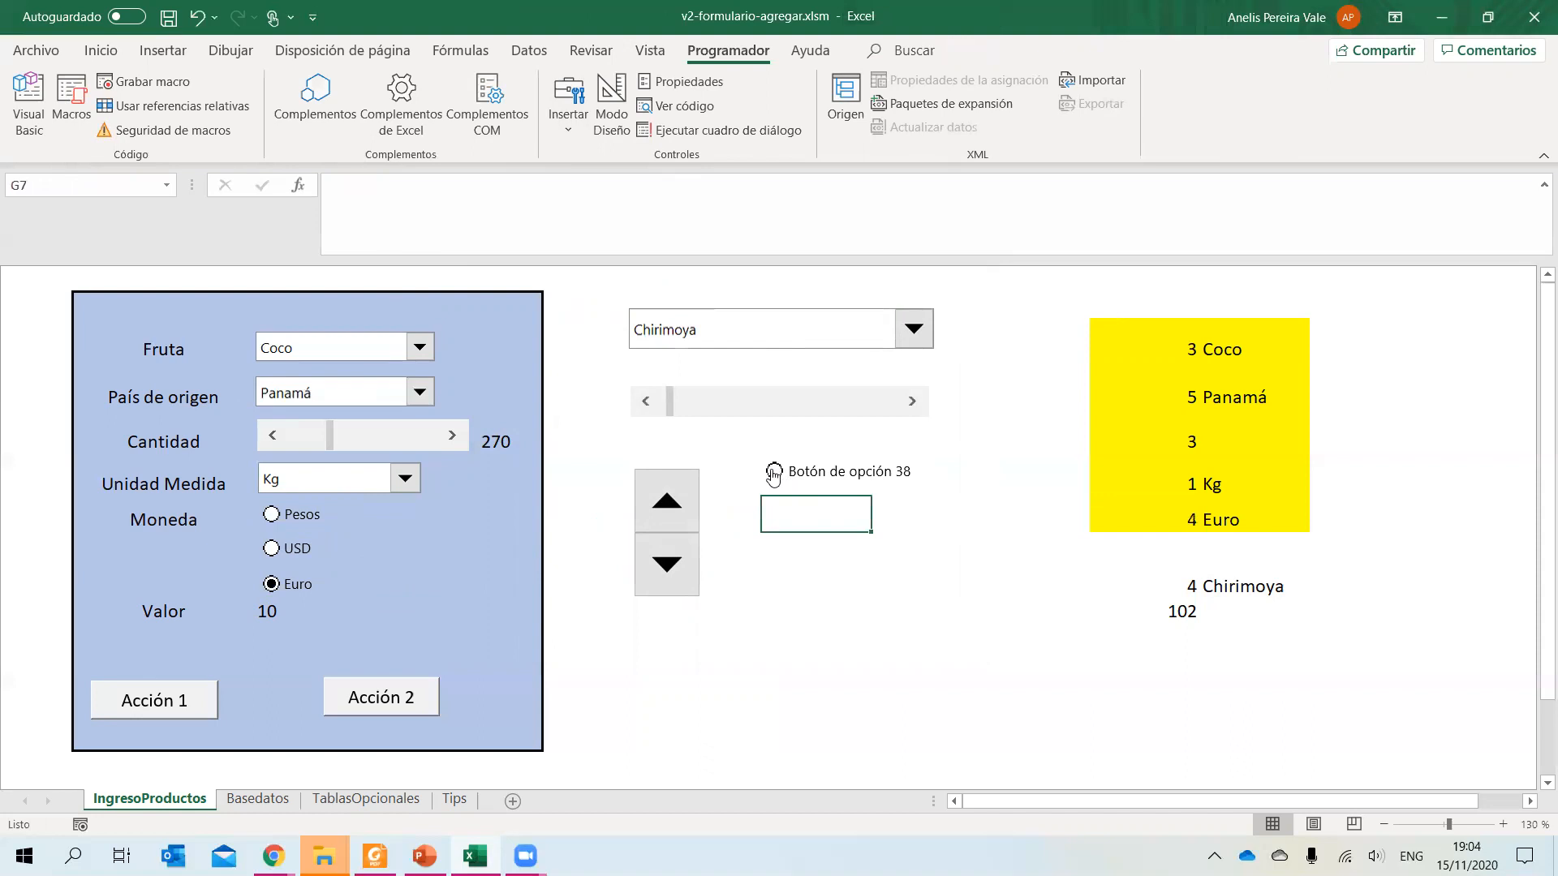
# Check the currency formula in cell K7 and remove the ungrouped option button beside the spin button.
pyautogui.click(1243, 517)
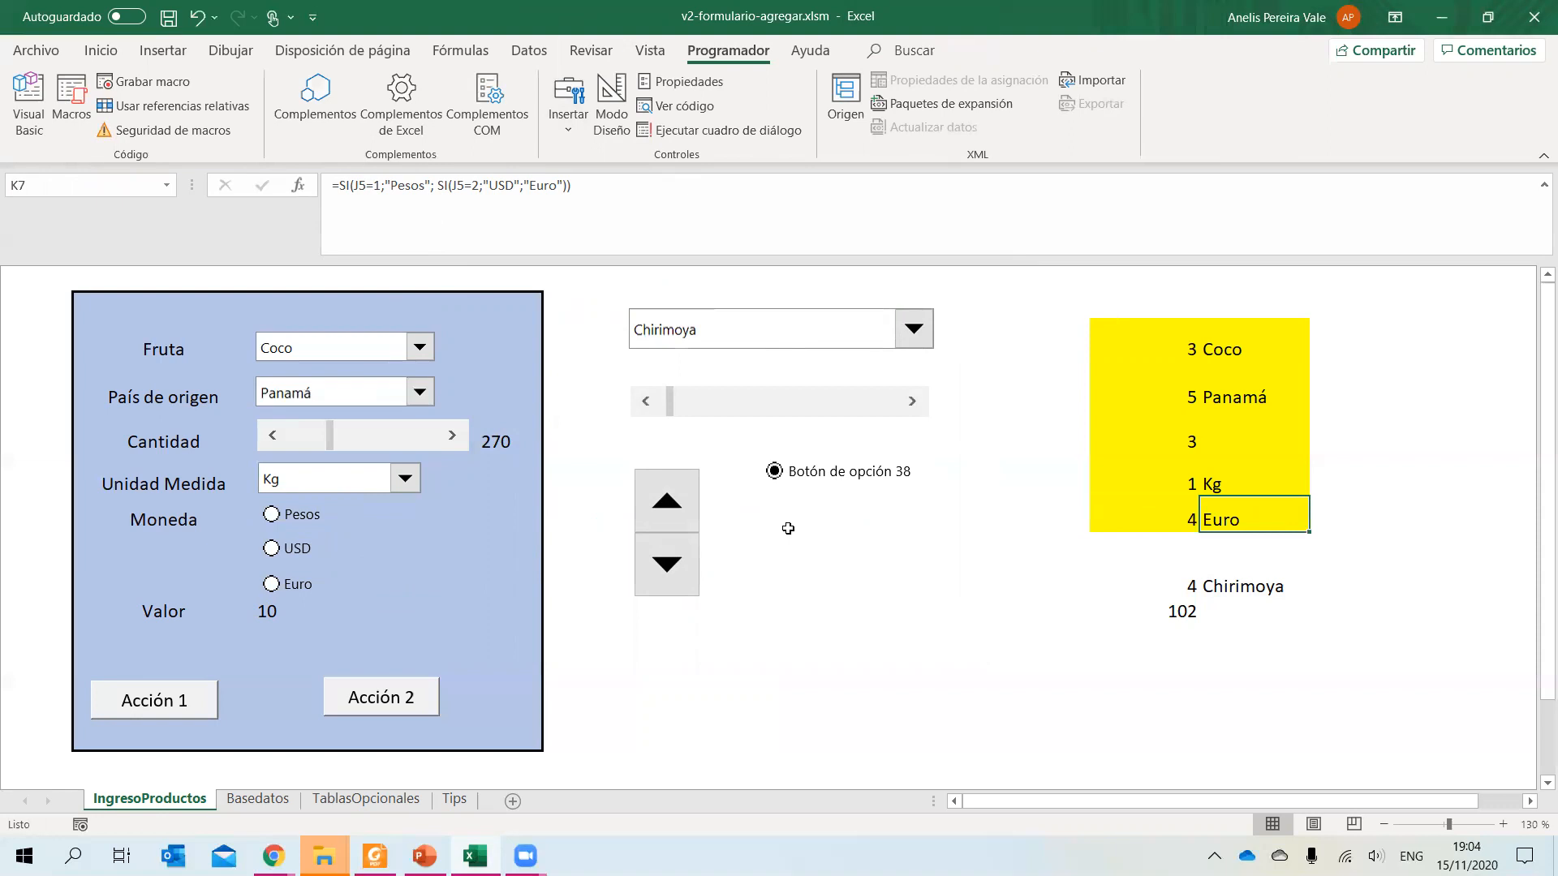
pyautogui.click(794, 596)
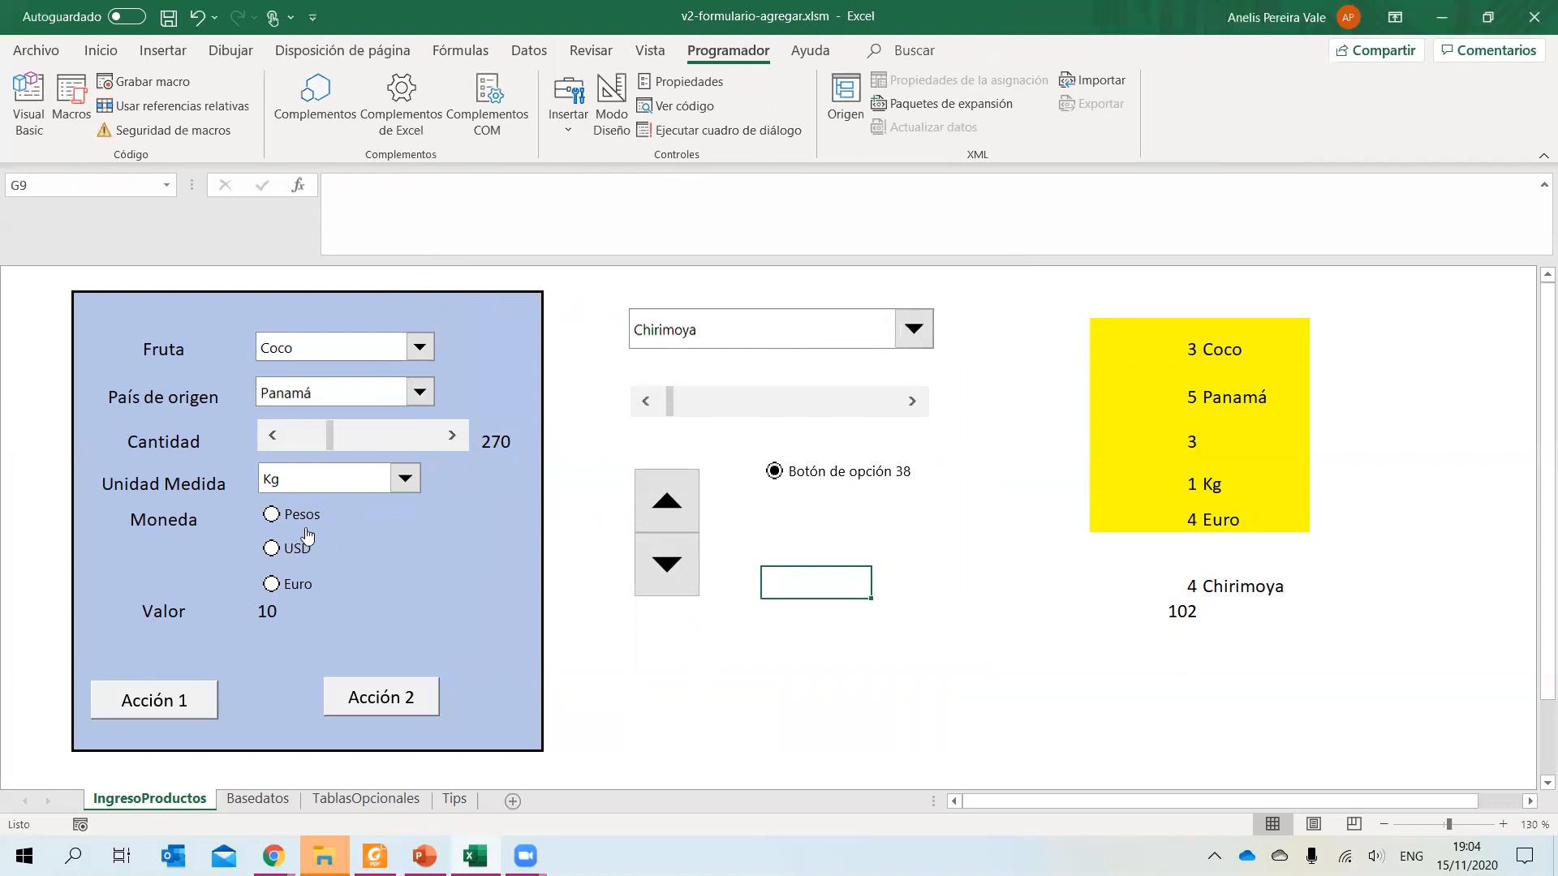
pyautogui.rightClick(807, 469)
pyautogui.click(823, 476)
# Insert a group box beside the spin button, enlarge it to fit several options and shift it slightly toward the spin button.
pyautogui.click(569, 125)
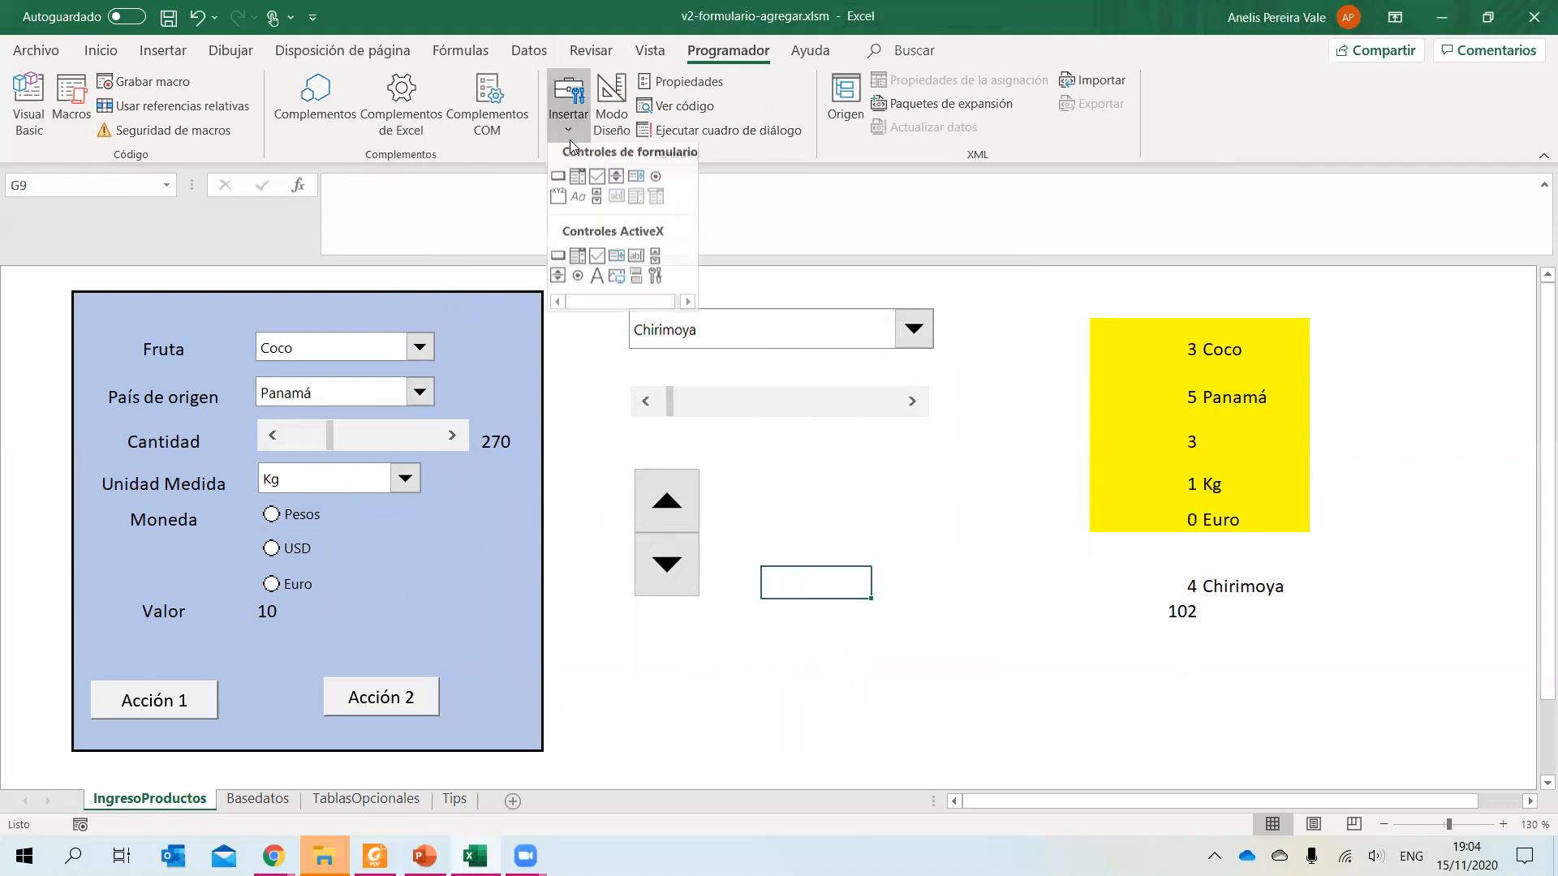
pyautogui.click(558, 206)
pyautogui.moveTo(801, 459)
pyautogui.mouseDown()
pyautogui.moveTo(962, 591)
pyautogui.moveTo(882, 583)
pyautogui.moveTo(882, 550)
pyautogui.mouseUp()
pyautogui.moveTo(956, 498); pyautogui.dragTo(1010, 497)
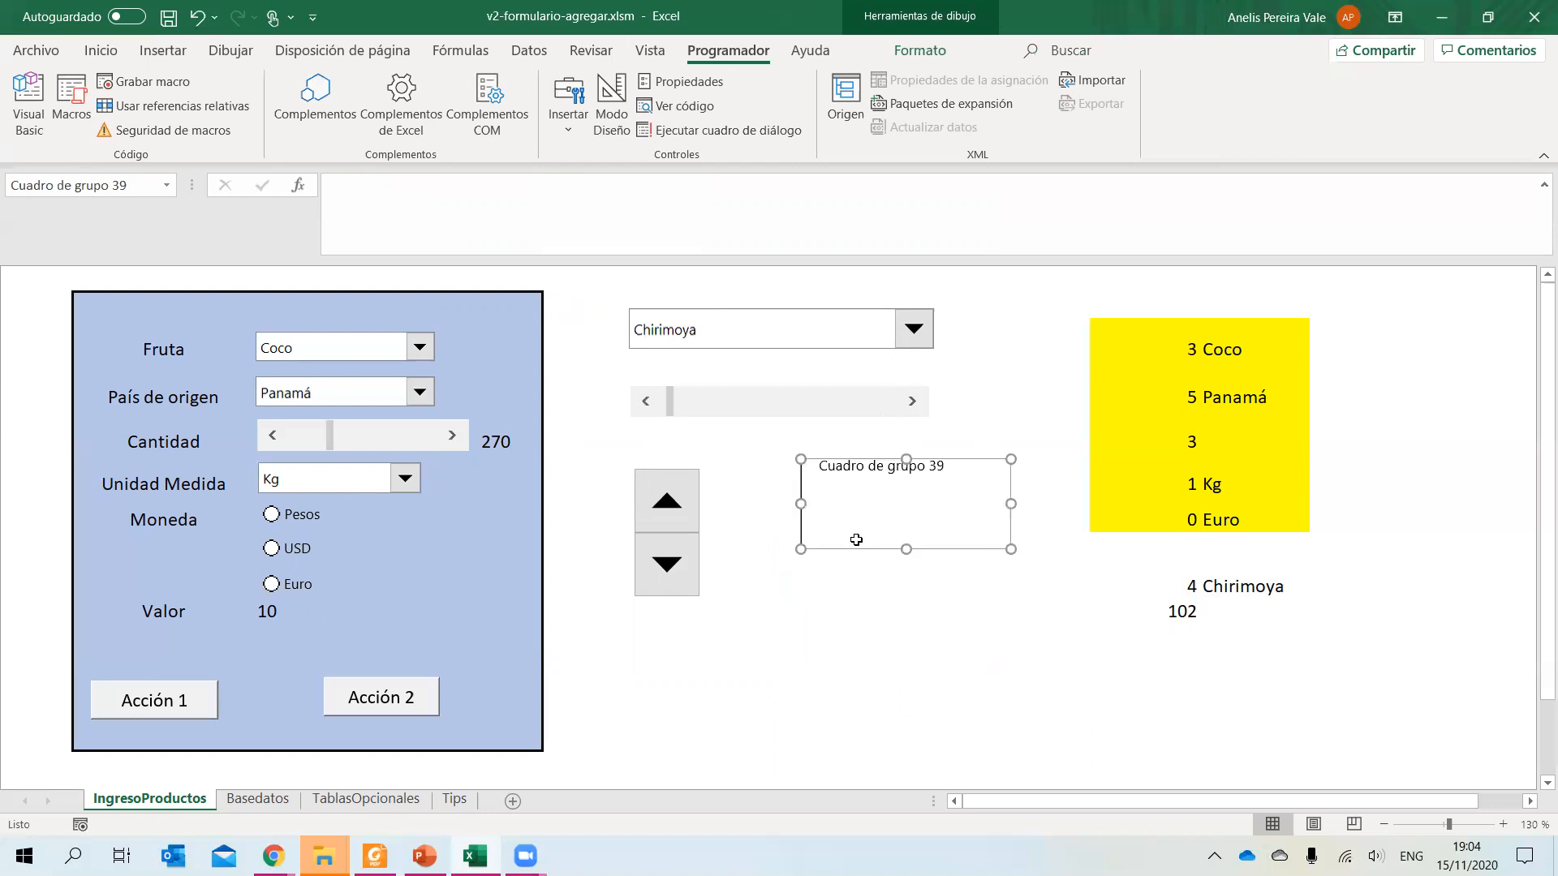
pyautogui.moveTo(906, 549); pyautogui.dragTo(914, 581)
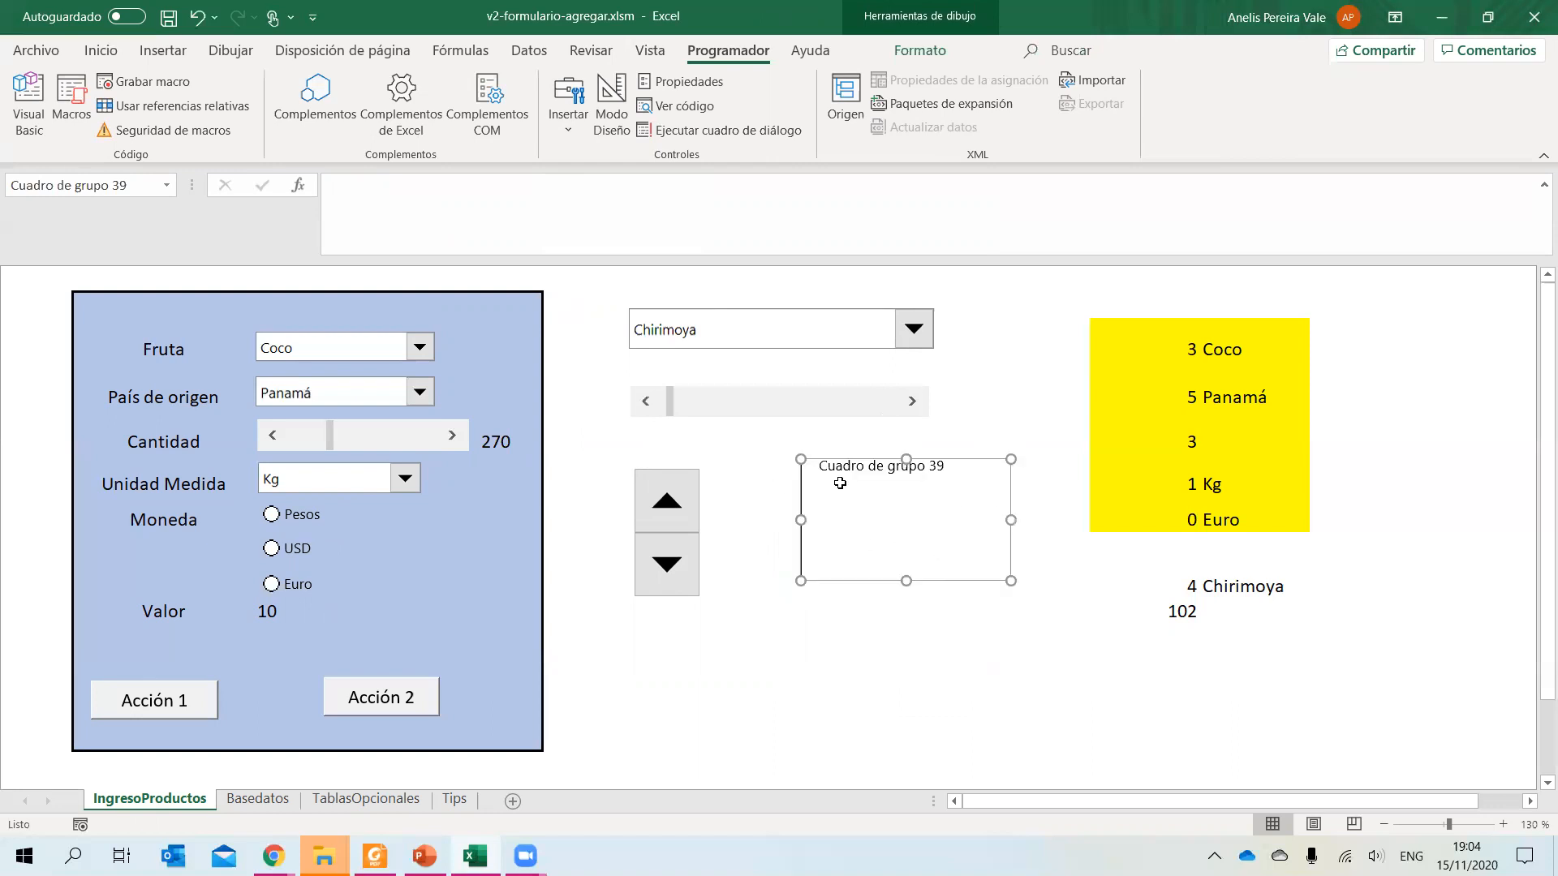
pyautogui.moveTo(842, 463); pyautogui.dragTo(820, 464)
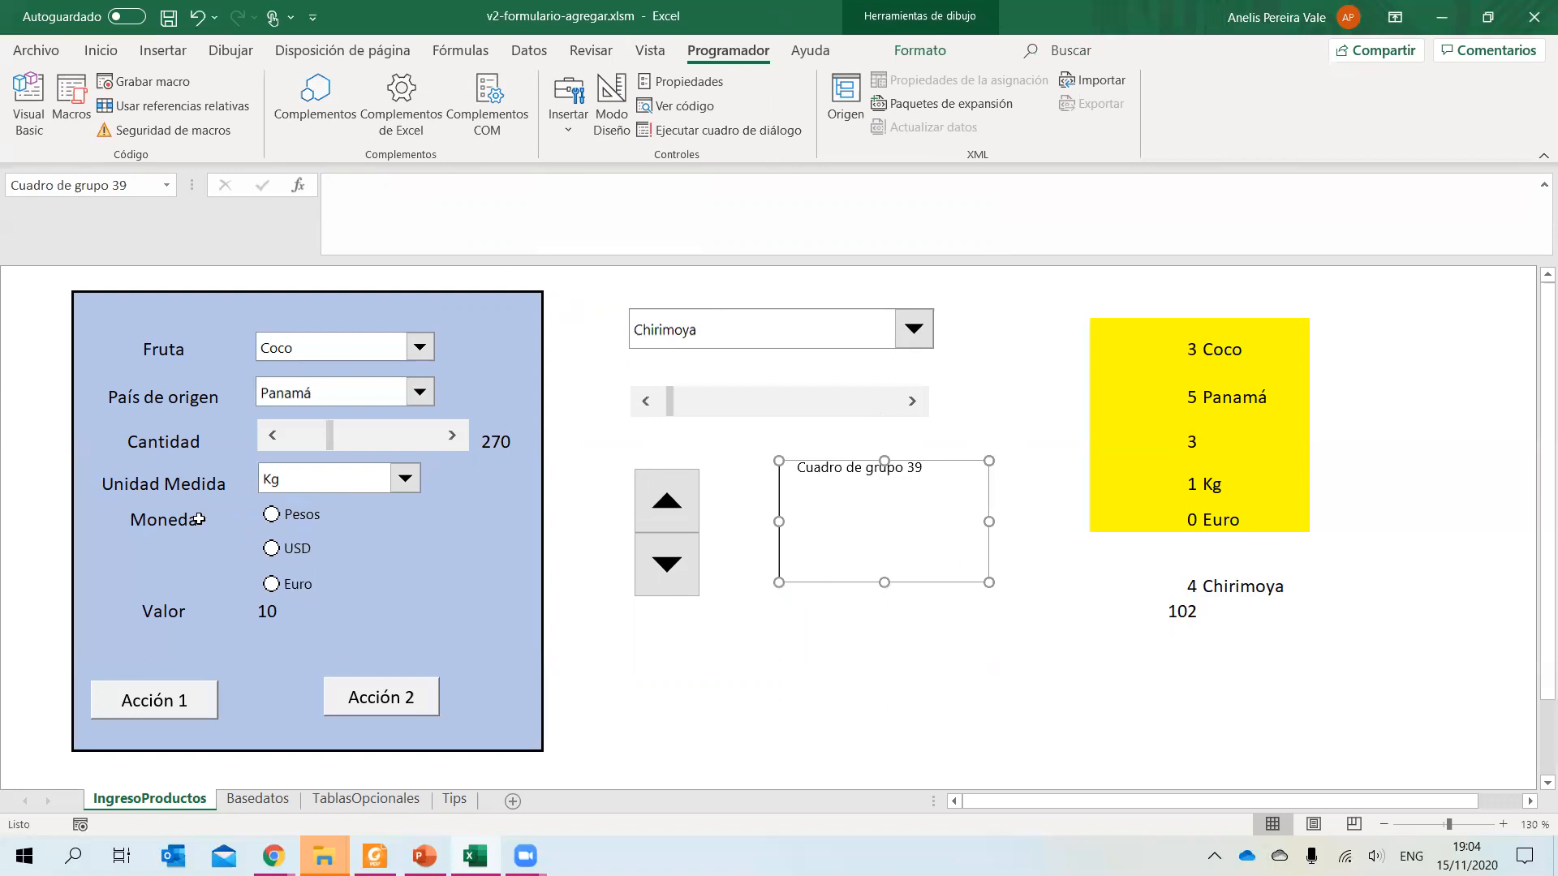
# Insert two option buttons inside the group box and align them one below the other.
pyautogui.click(567, 134)
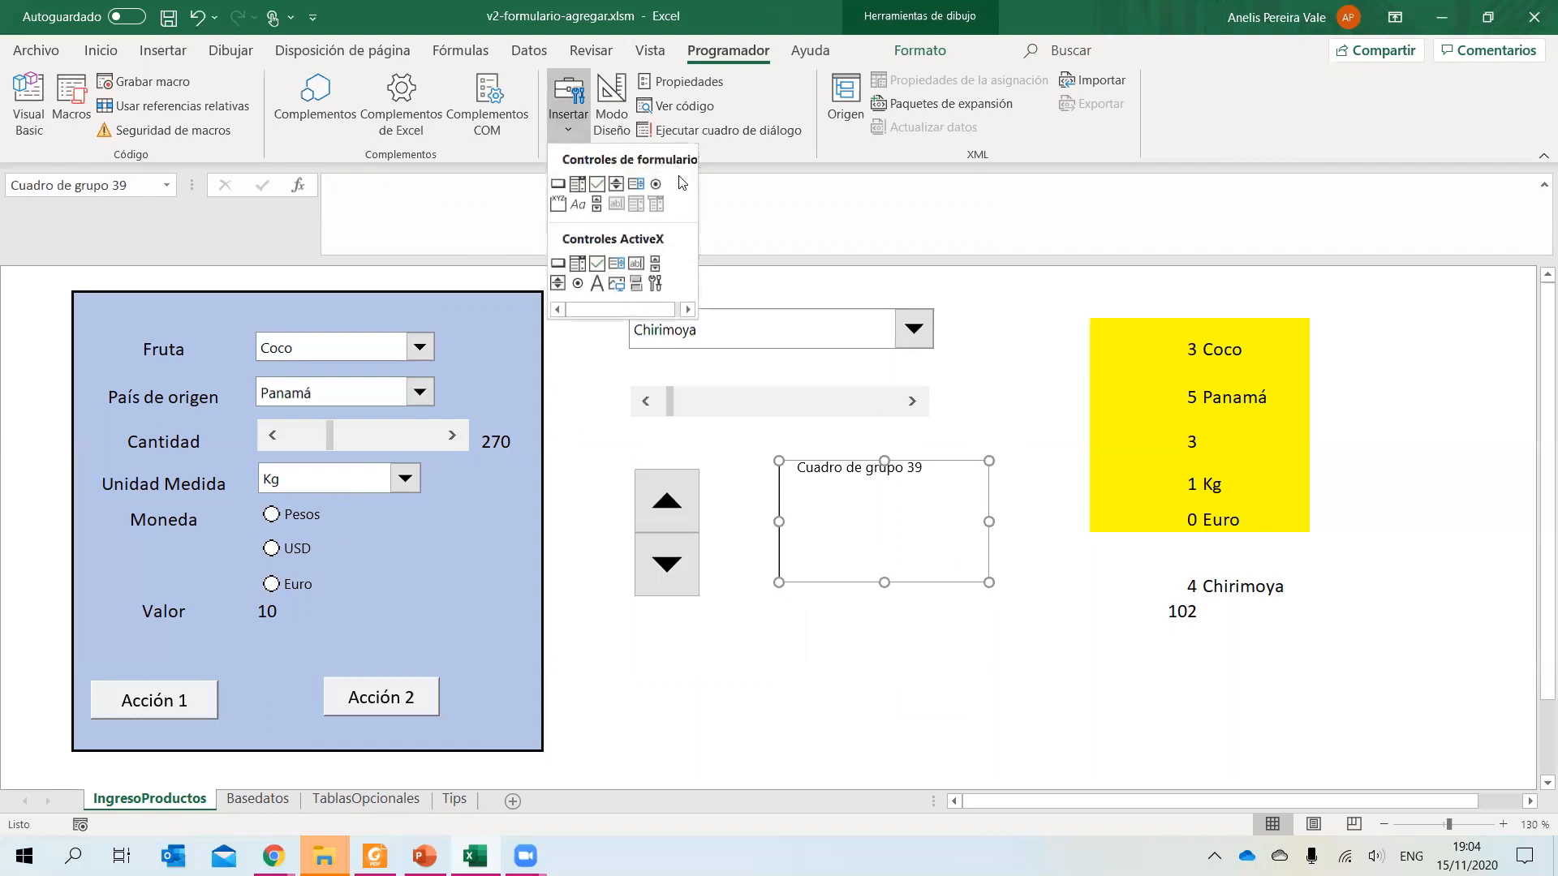
pyautogui.click(655, 188)
pyautogui.click(818, 511)
pyautogui.moveTo(848, 517); pyautogui.dragTo(825, 492)
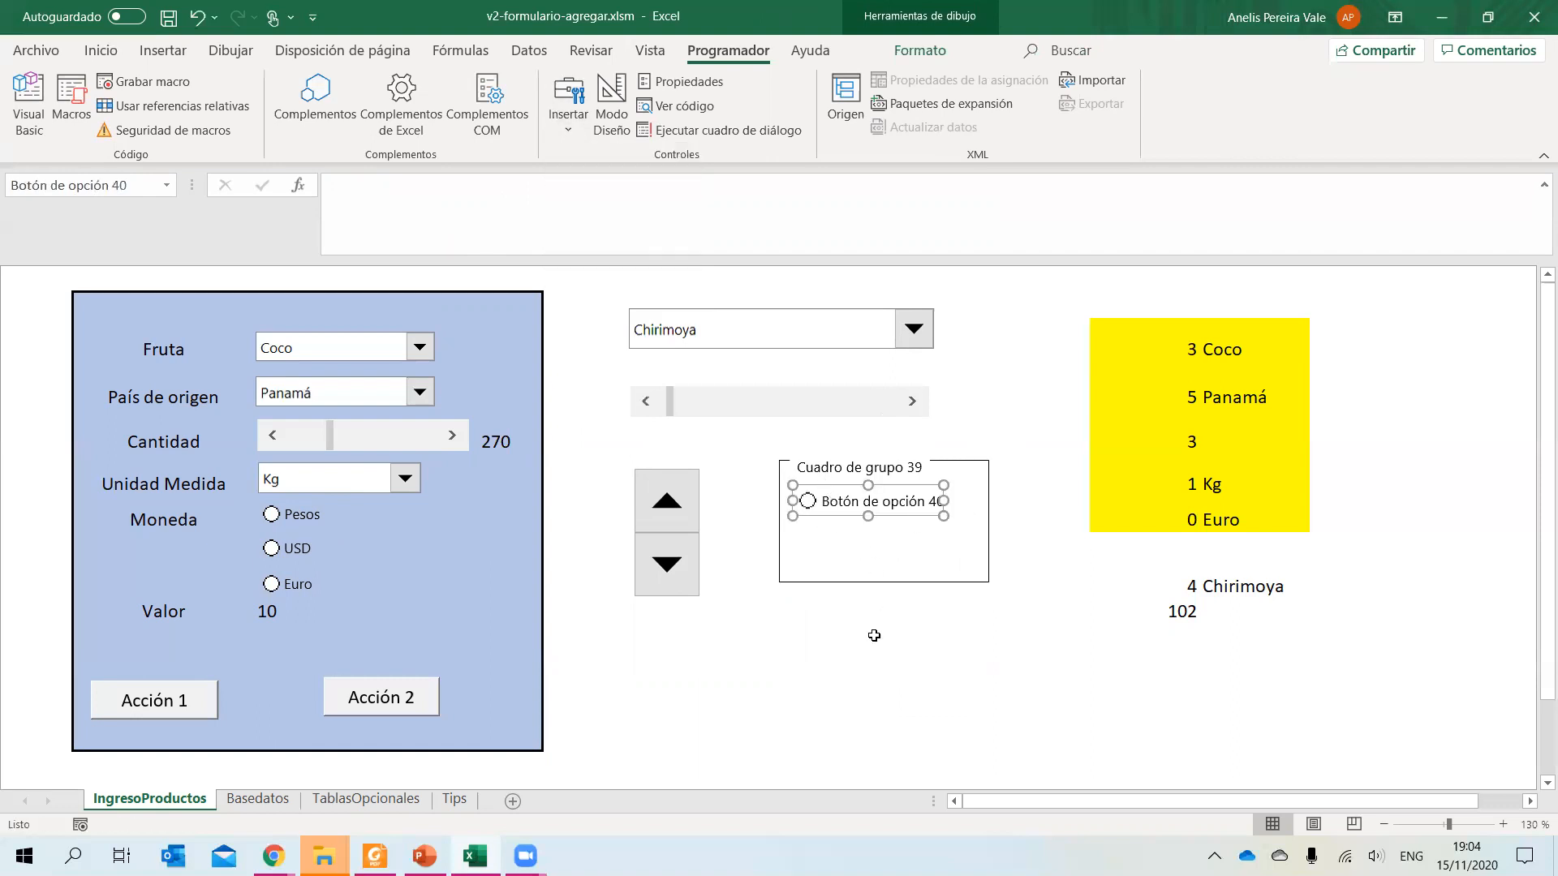
pyautogui.click(568, 110)
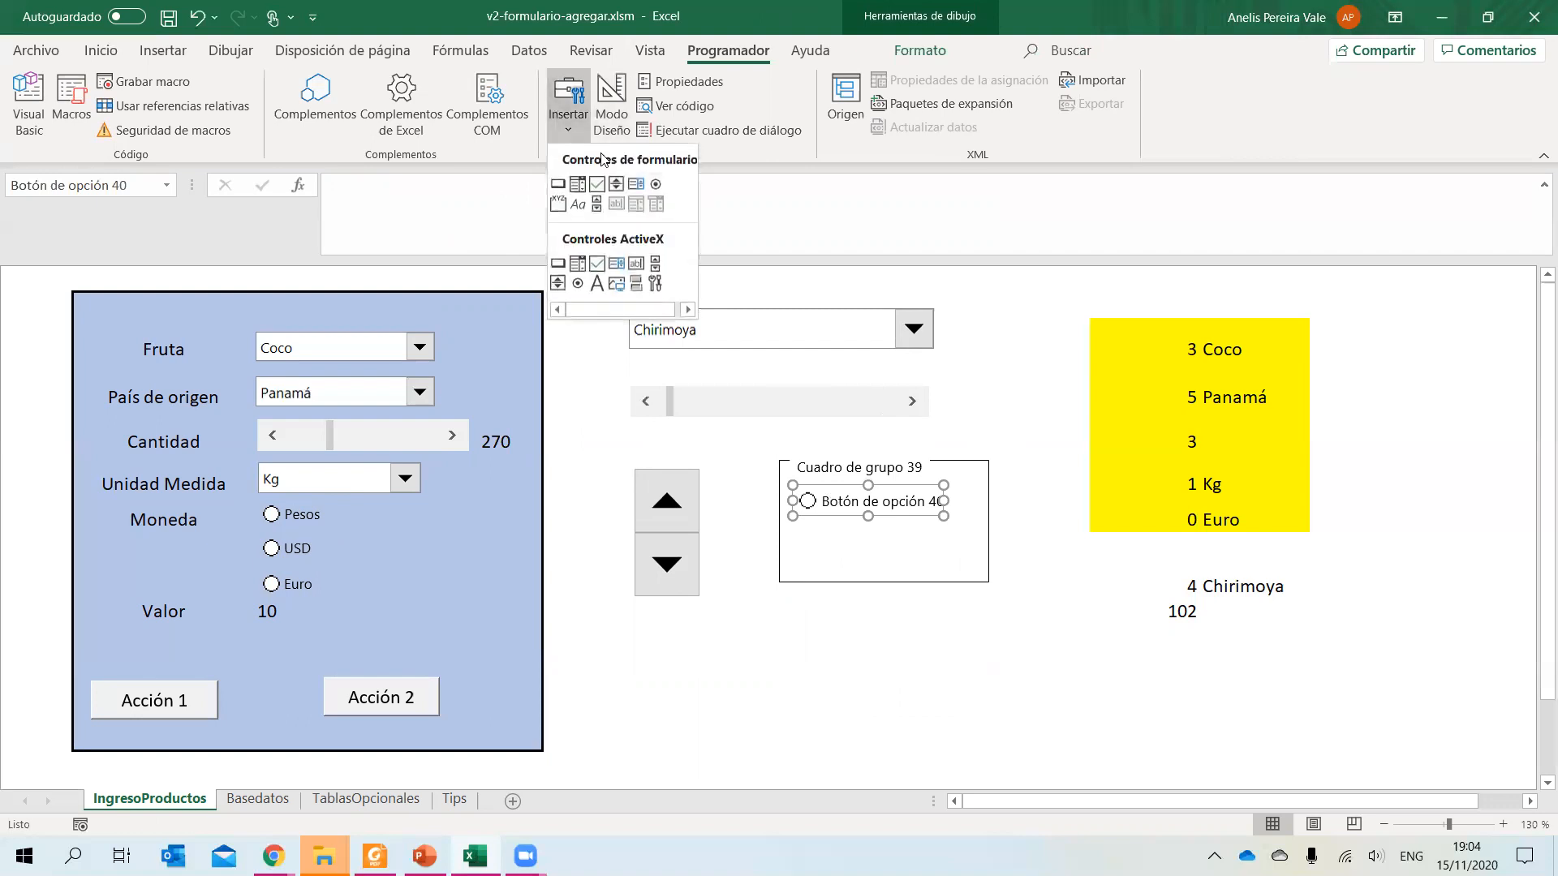
pyautogui.click(656, 186)
pyautogui.click(816, 550)
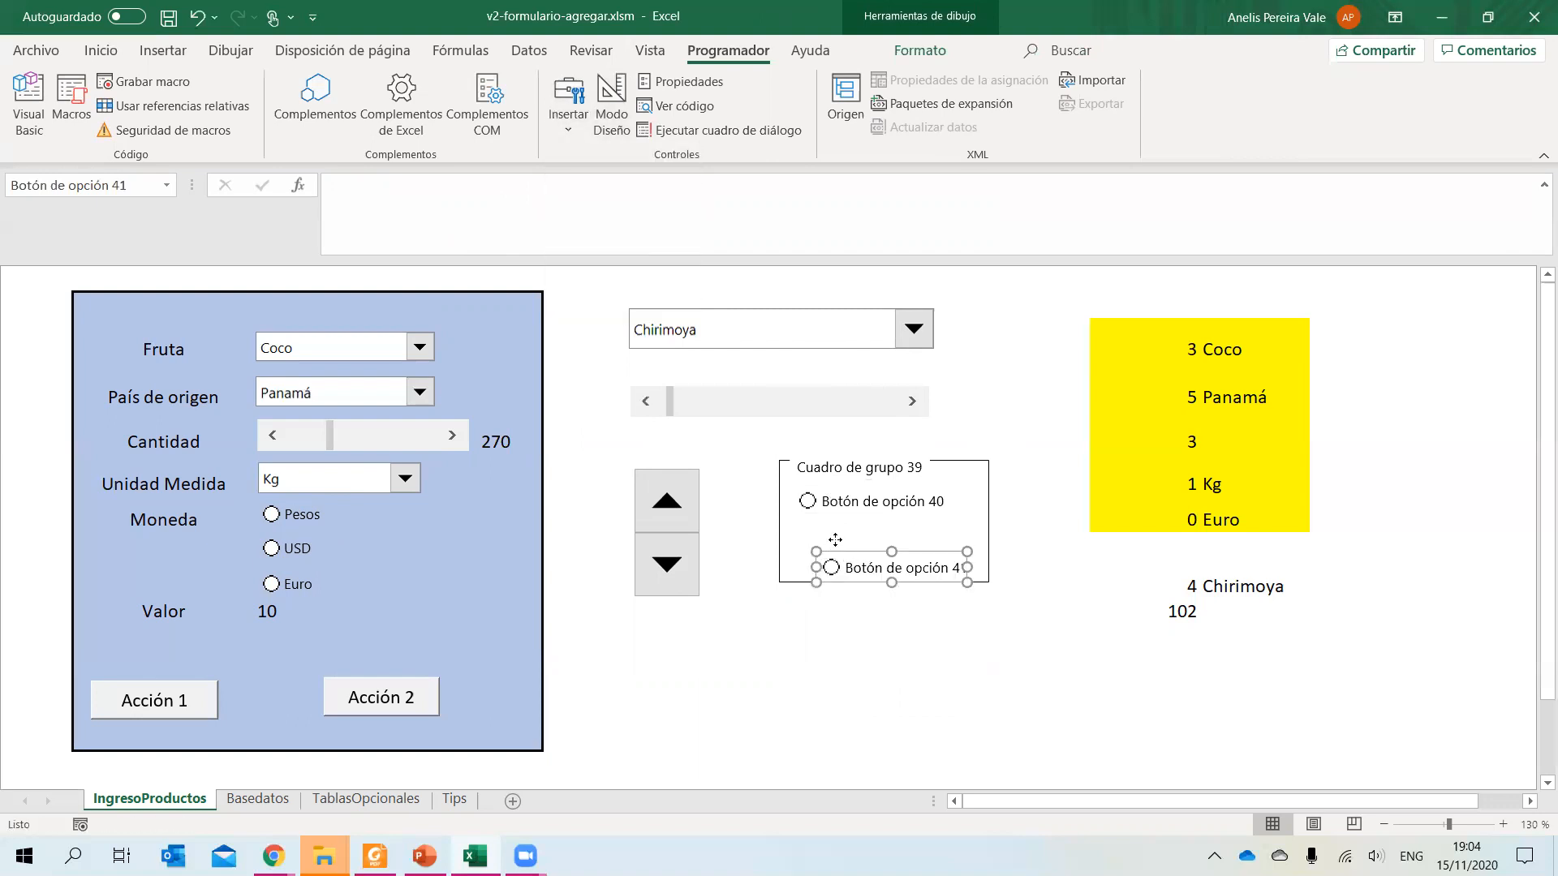
pyautogui.moveTo(835, 551); pyautogui.dragTo(821, 523)
pyautogui.rightClick(863, 492)
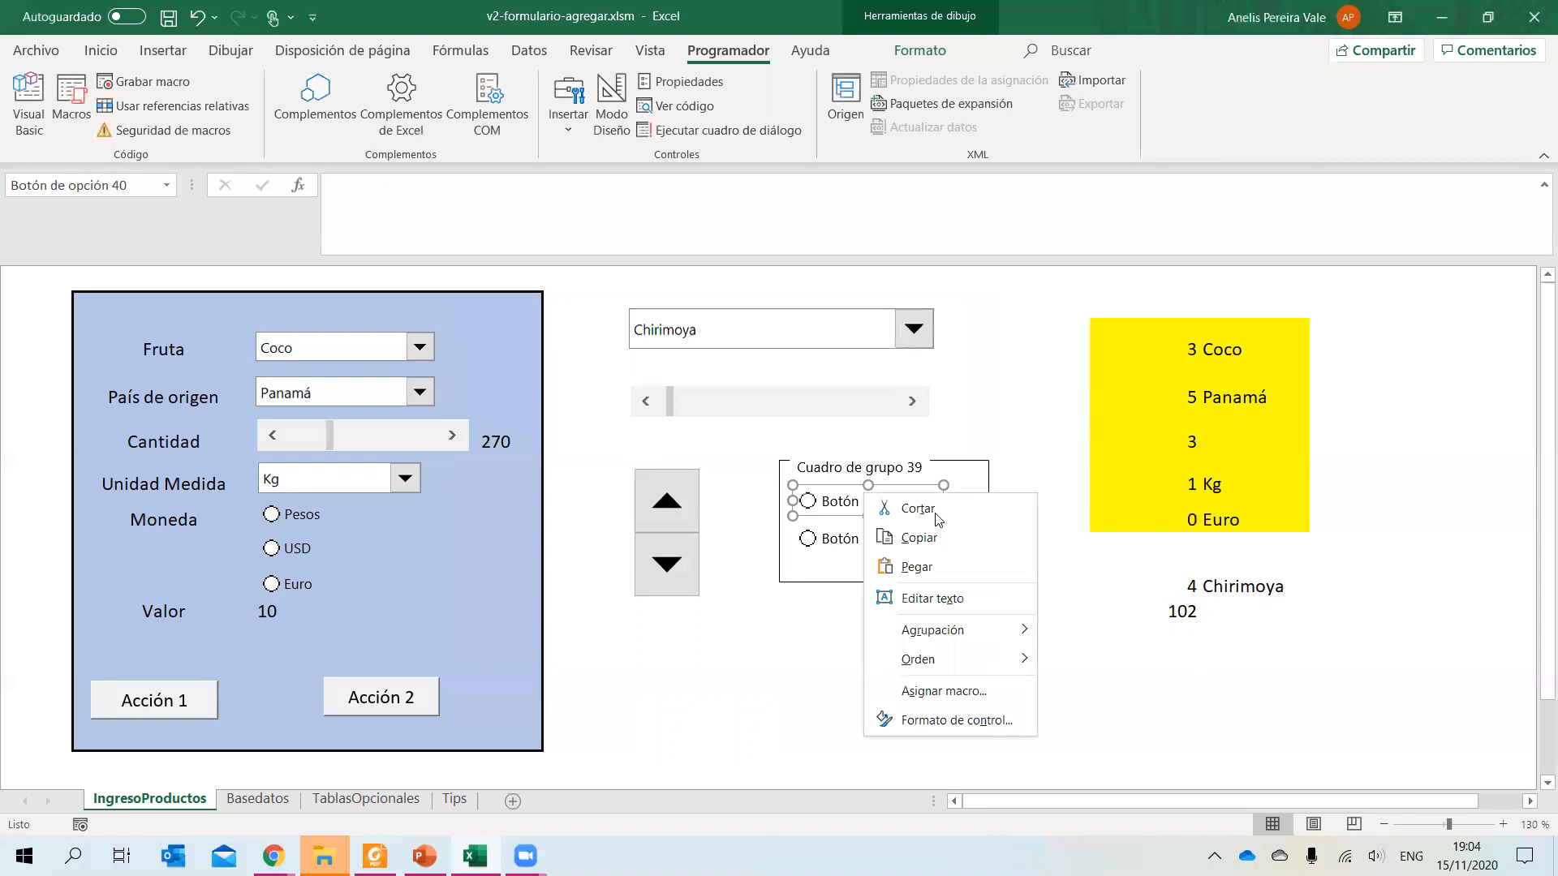
pyautogui.click(935, 721)
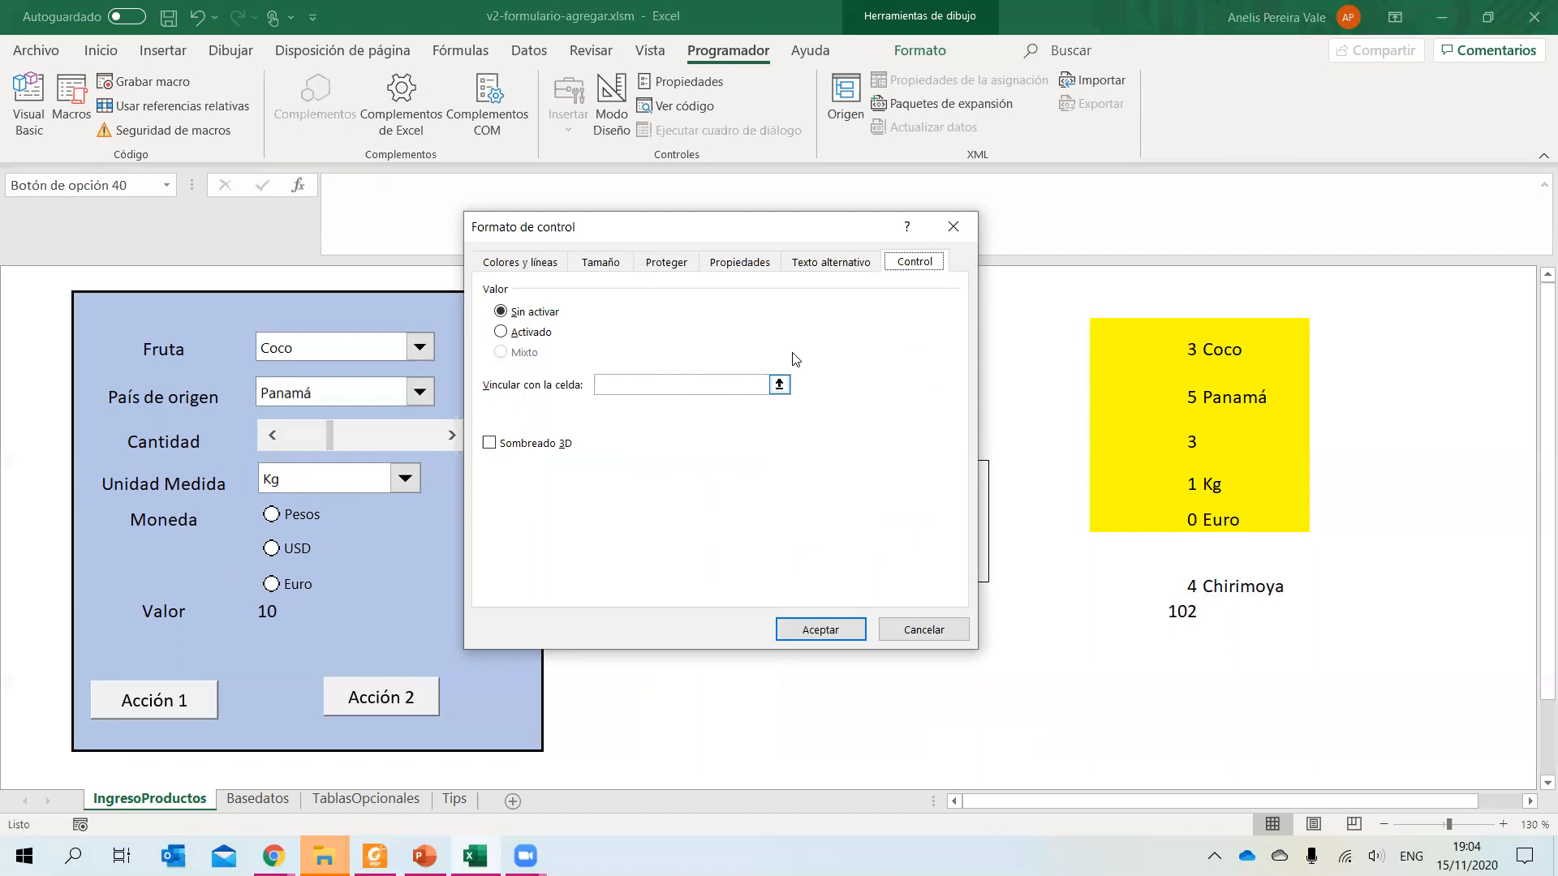
pyautogui.click(779, 384)
pyautogui.click(1181, 640)
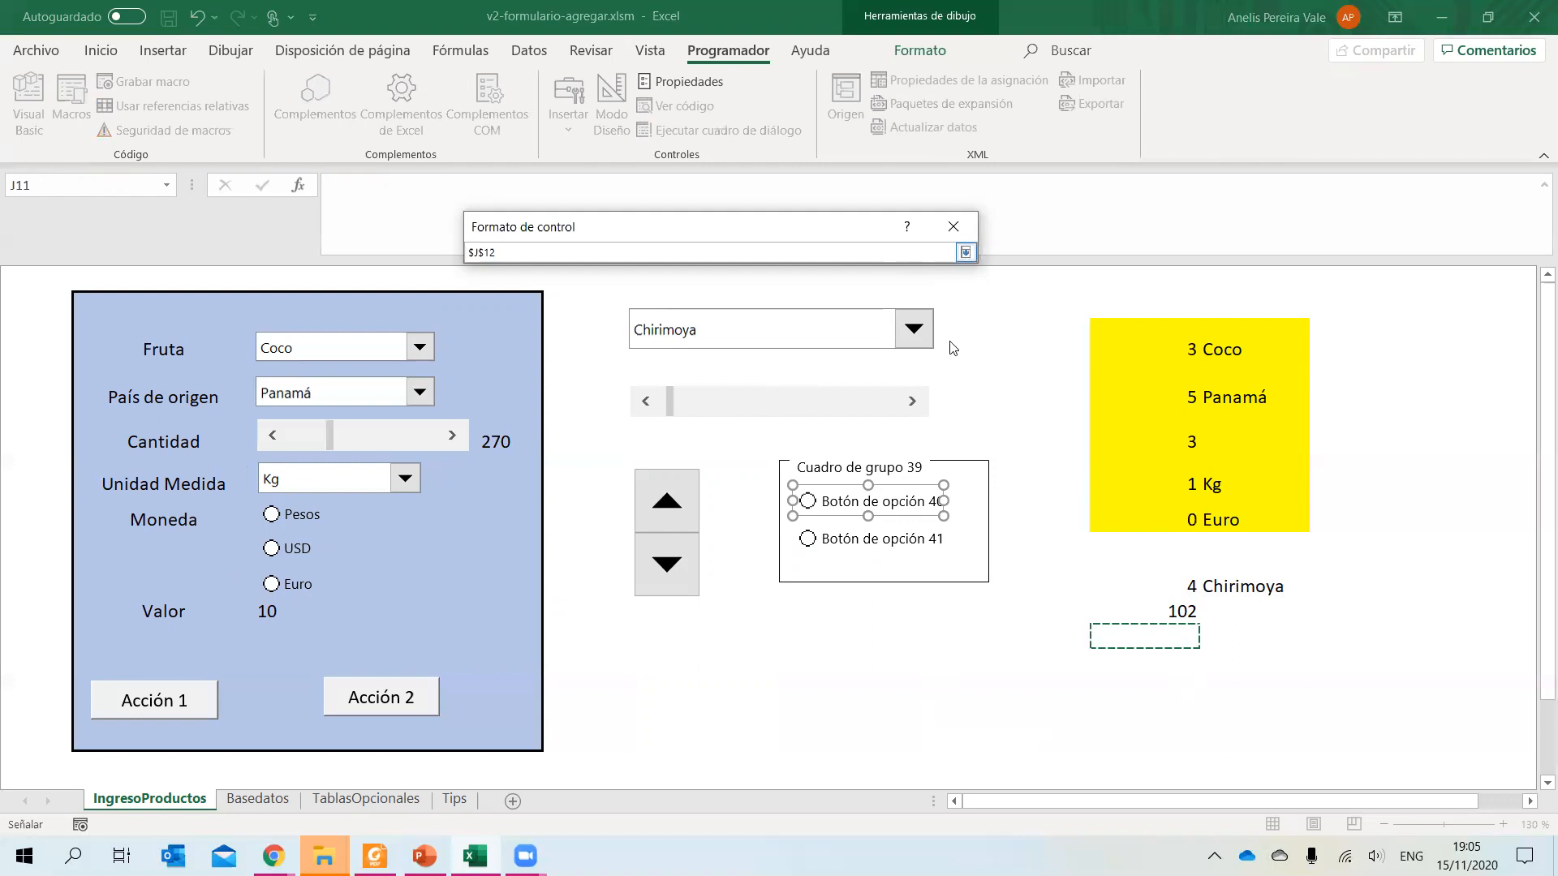
pyautogui.click(966, 251)
pyautogui.click(925, 633)
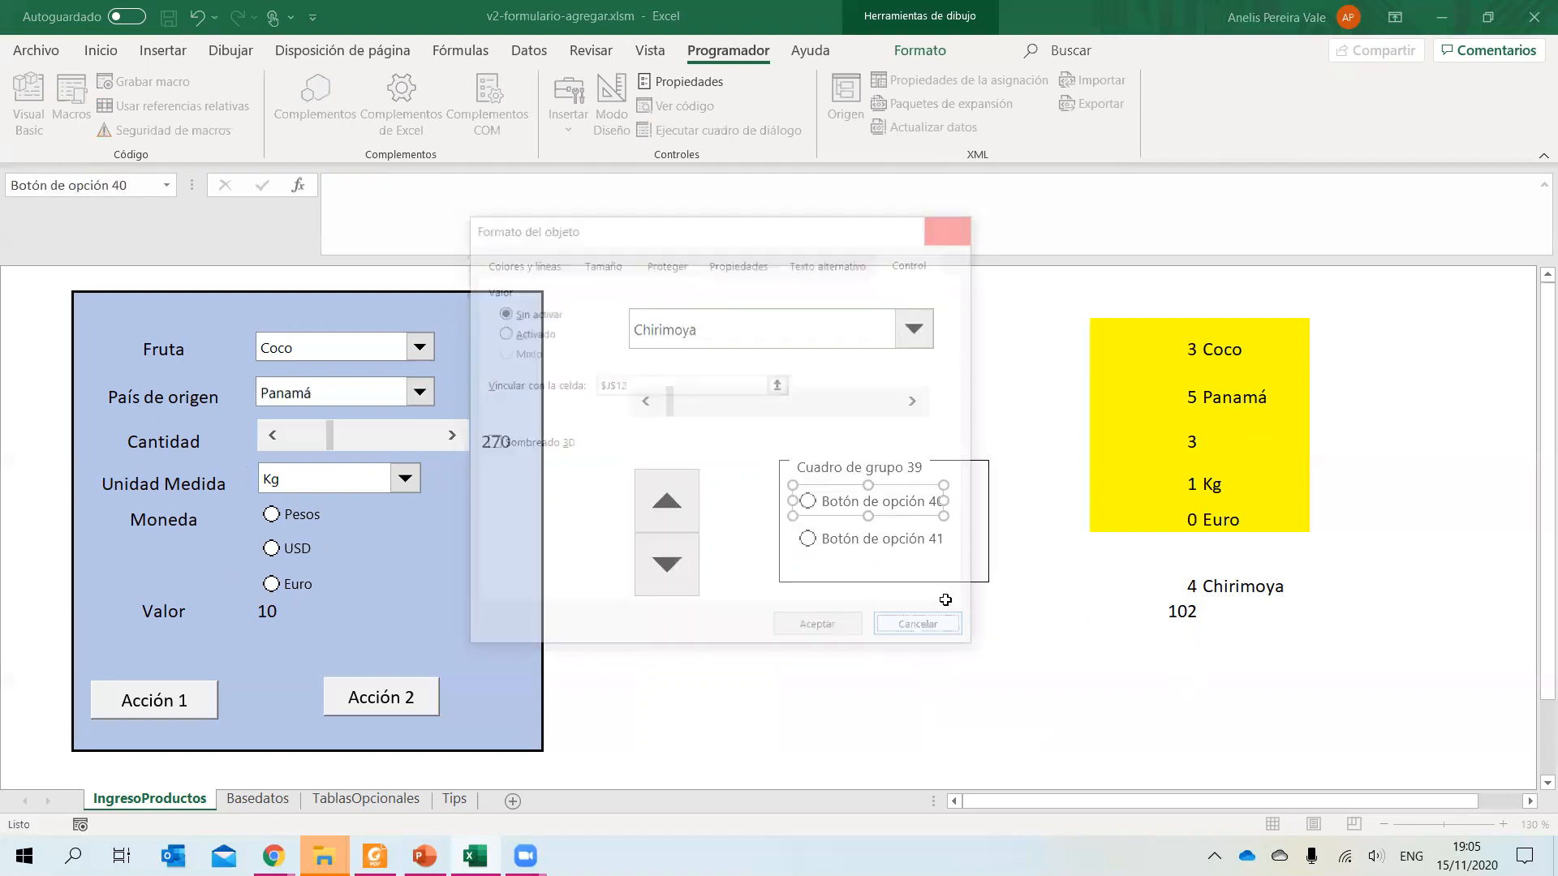
# Link the upper option button in the group box to cell $J$12.
pyautogui.rightClick(889, 505)
pyautogui.click(952, 735)
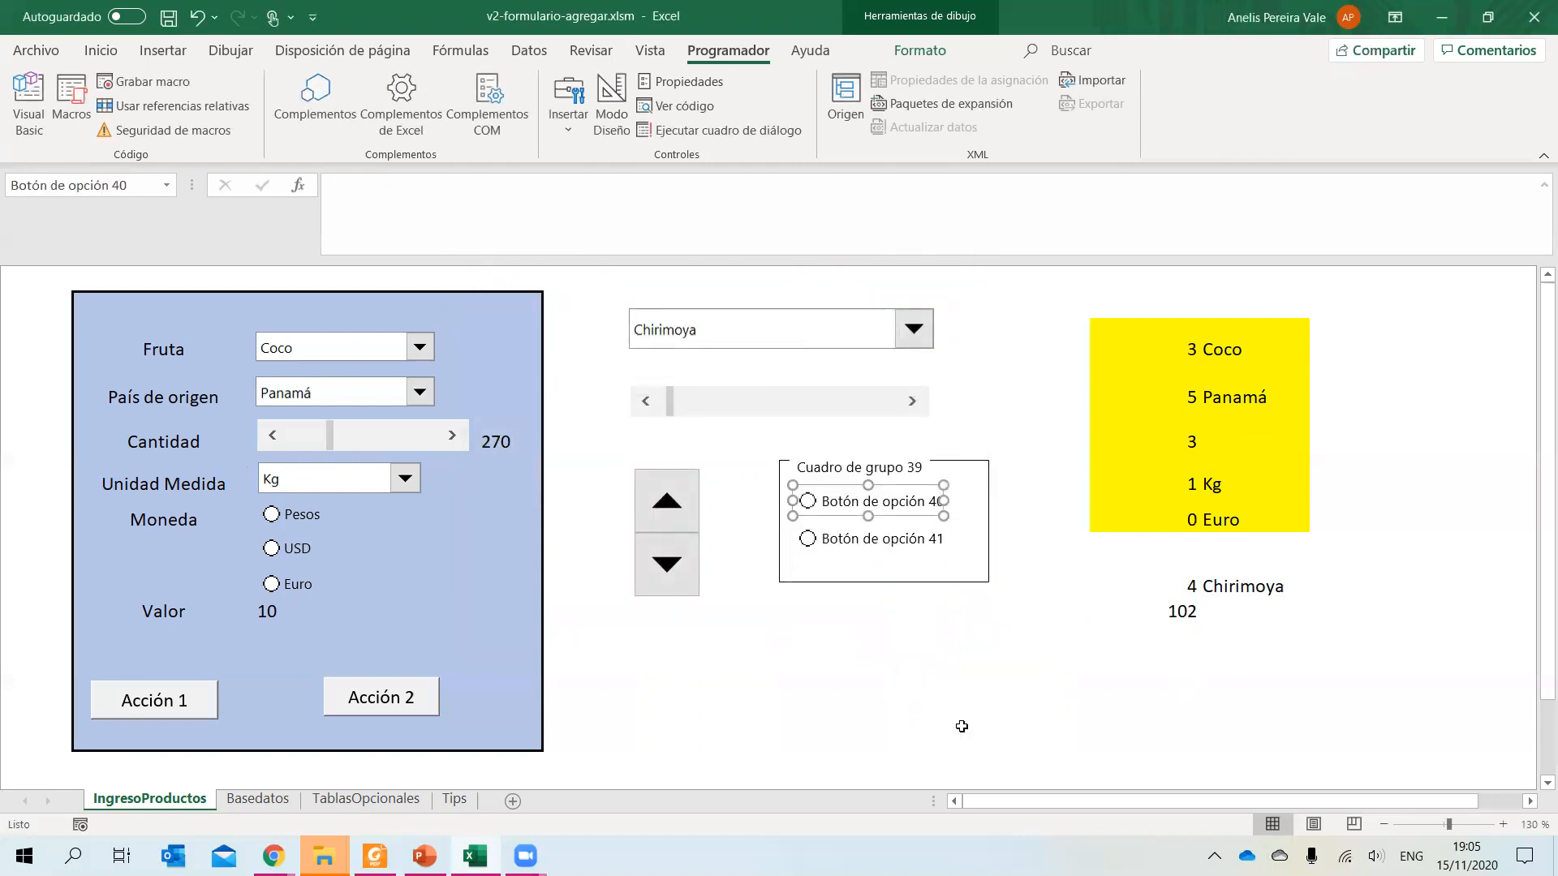
pyautogui.click(779, 384)
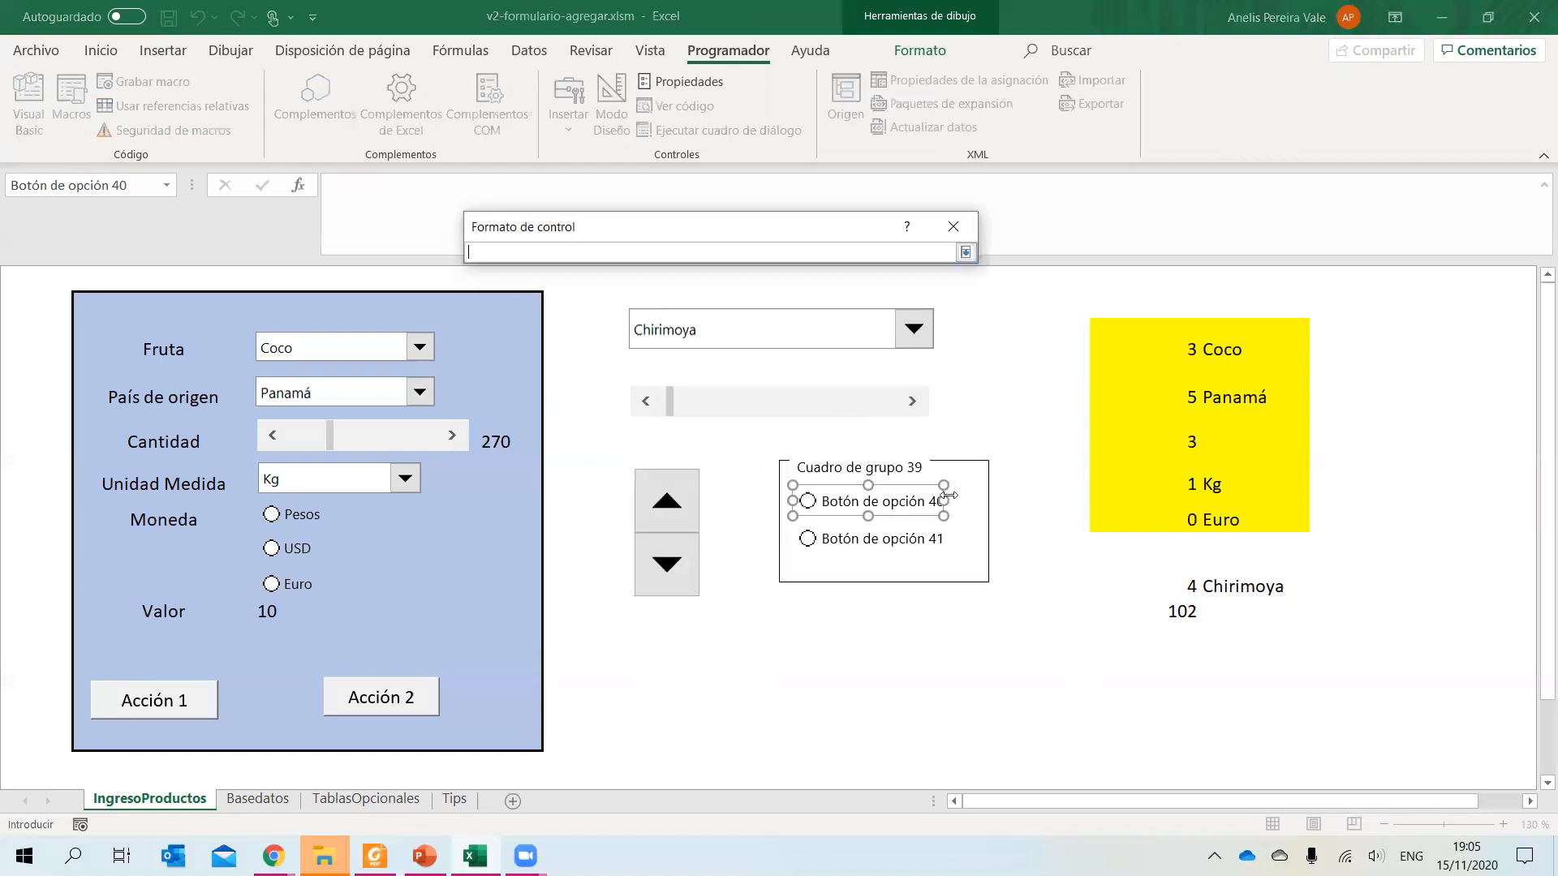
pyautogui.click(1179, 653)
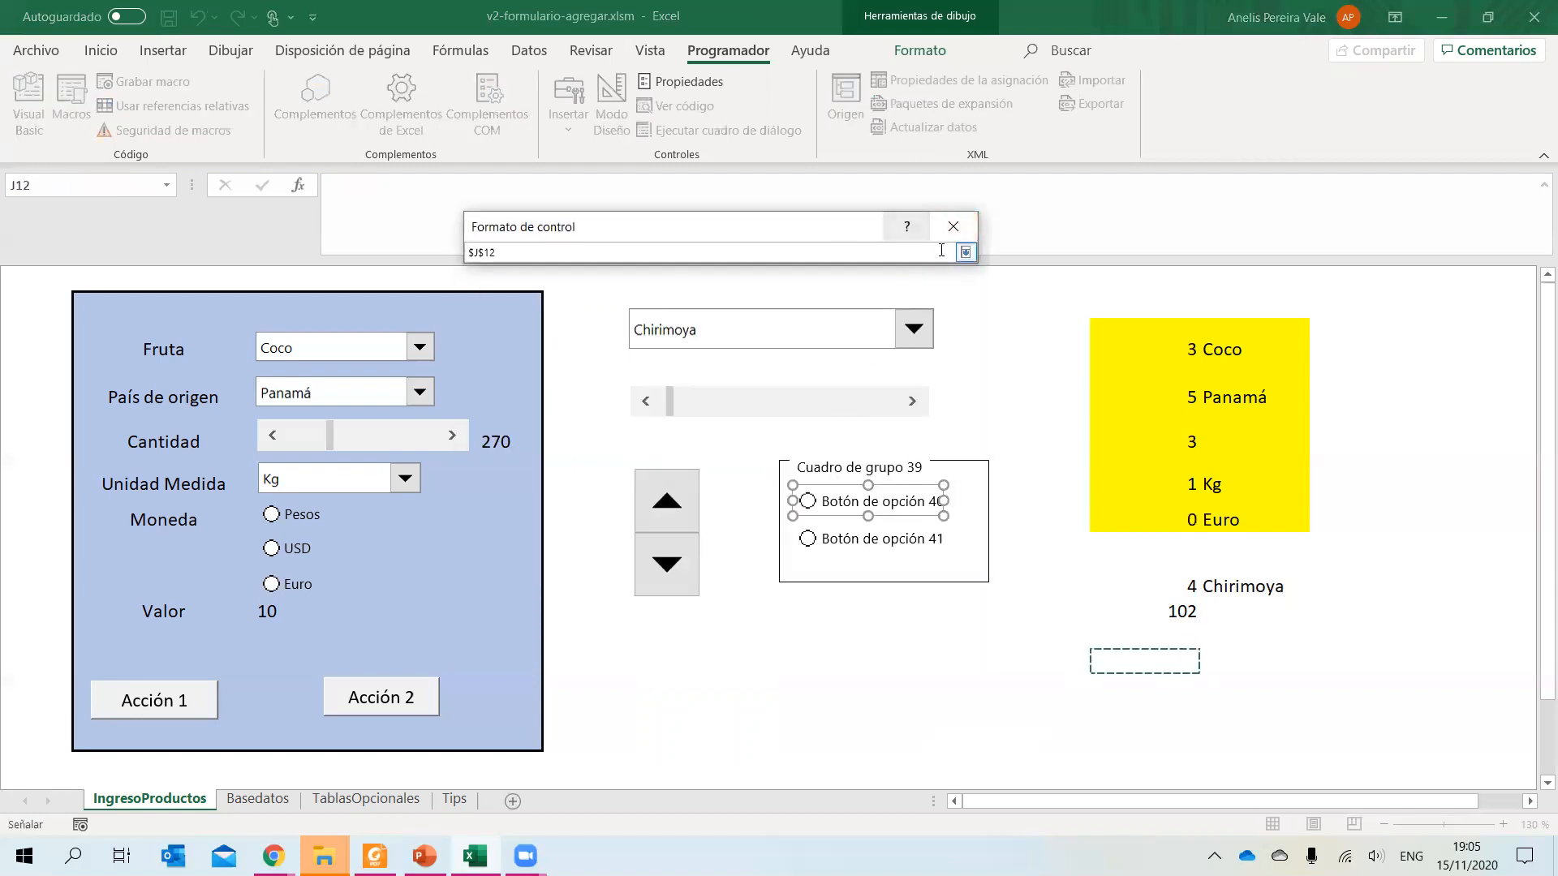
pyautogui.click(966, 253)
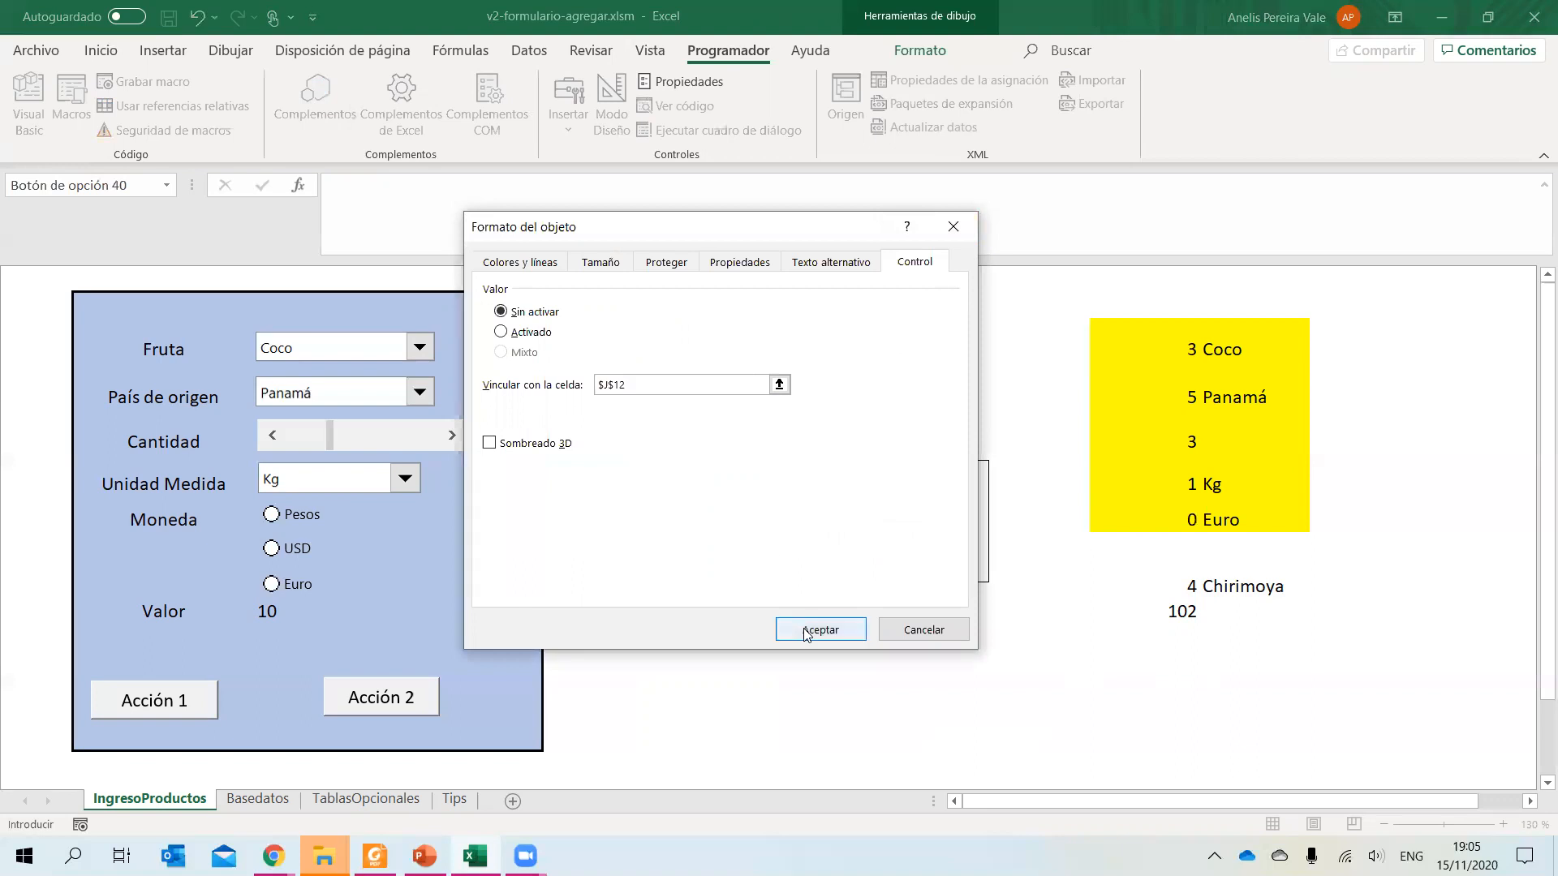
pyautogui.click(820, 630)
# Check the cell link of the lower option button in the group box.
pyautogui.rightClick(844, 544)
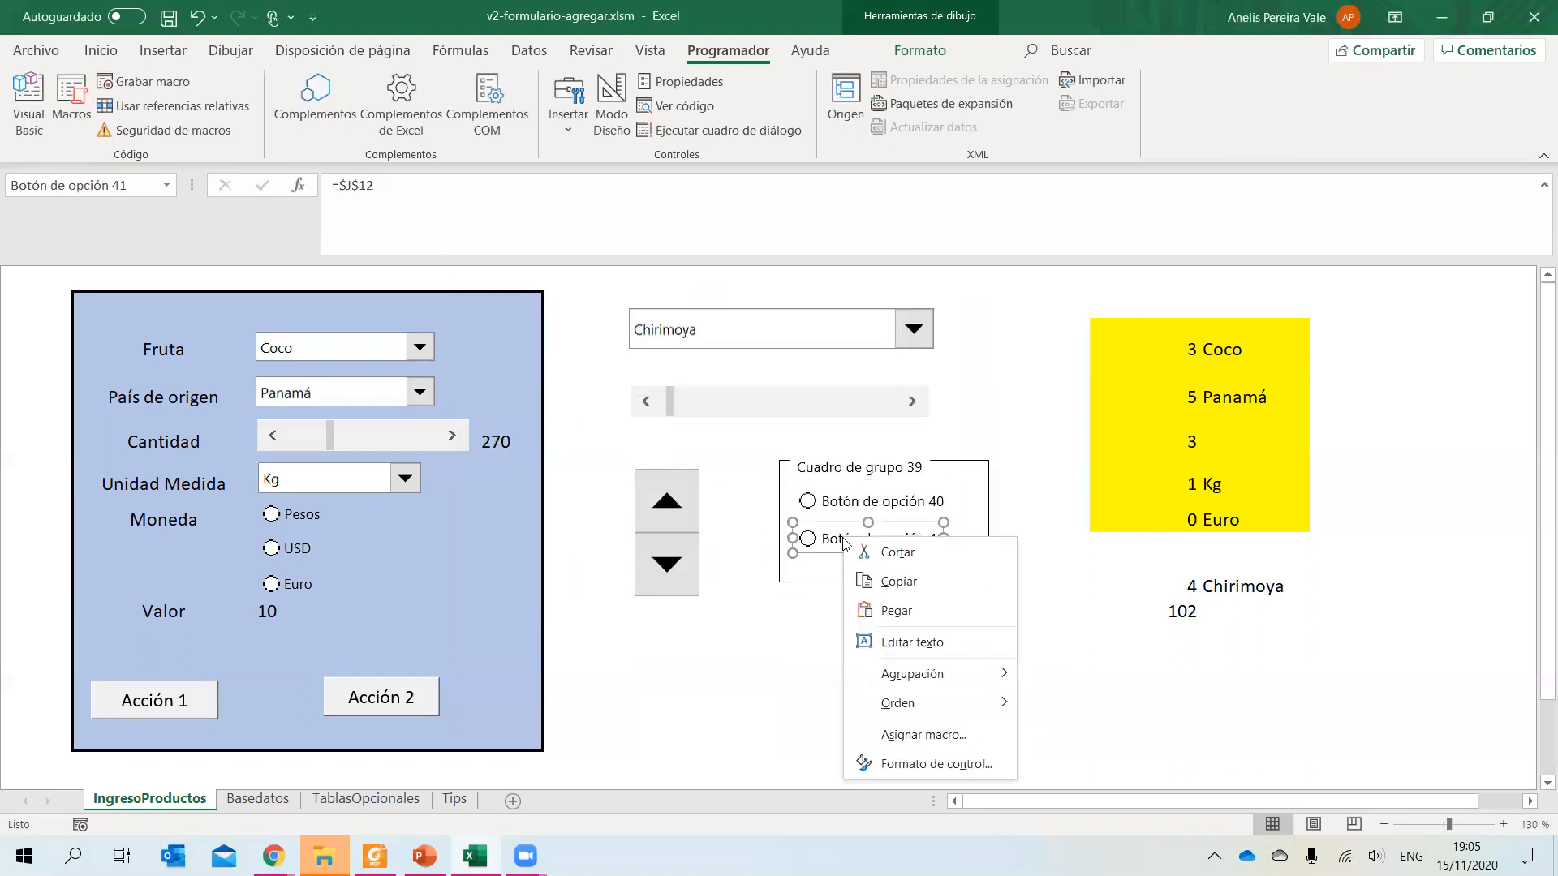
pyautogui.click(905, 763)
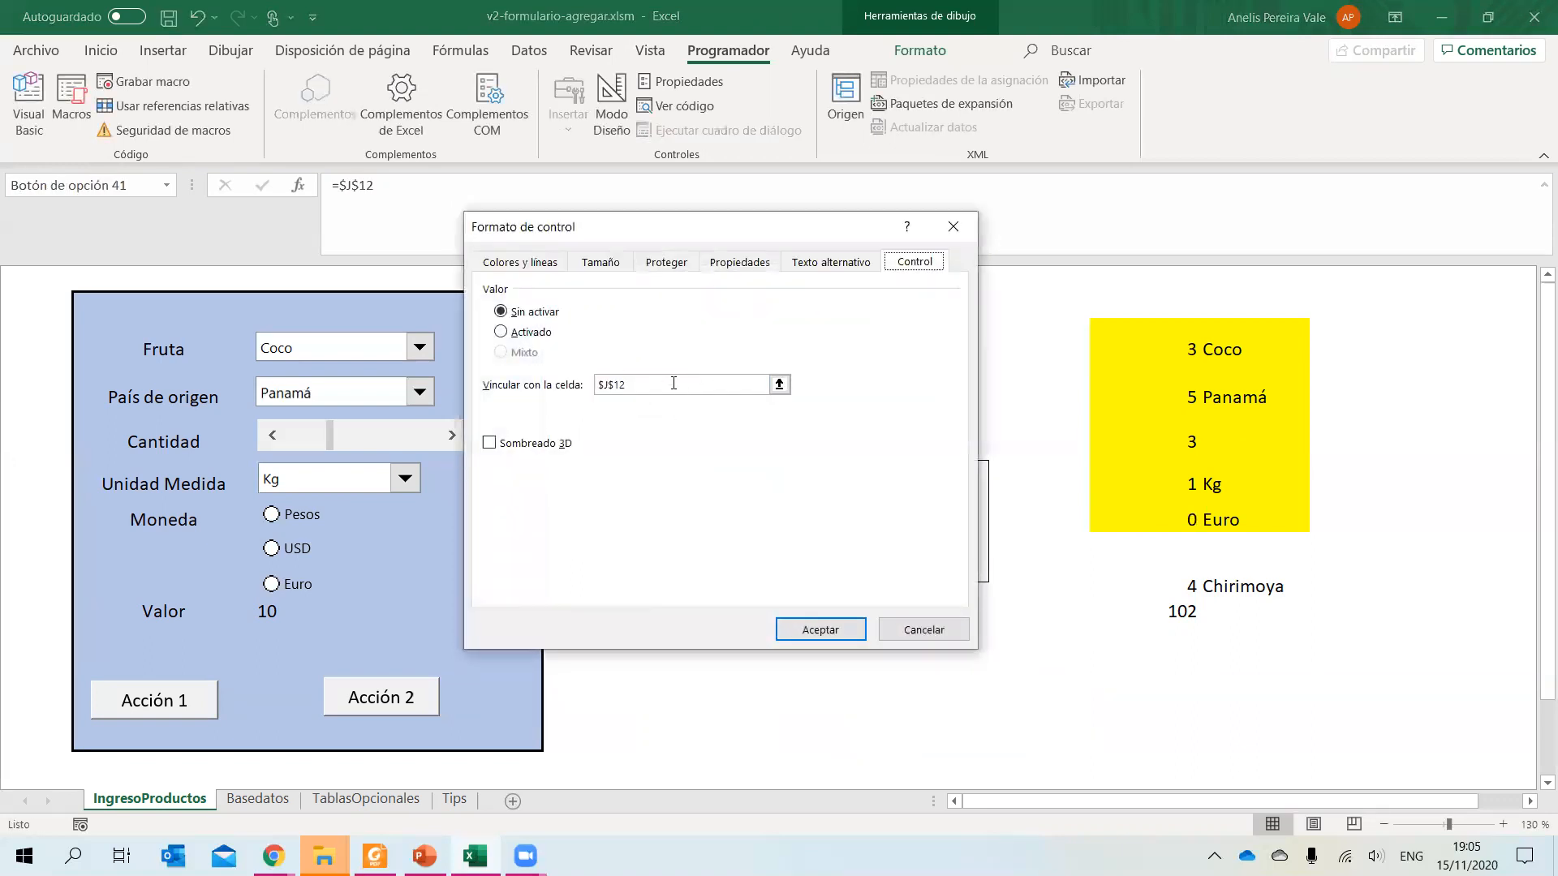
pyautogui.click(821, 631)
# Test the link to cell J12 by selecting the two grouped option buttons alternately, ending on the upper one.
pyautogui.click(806, 503)
pyautogui.click(836, 615)
pyautogui.click(808, 542)
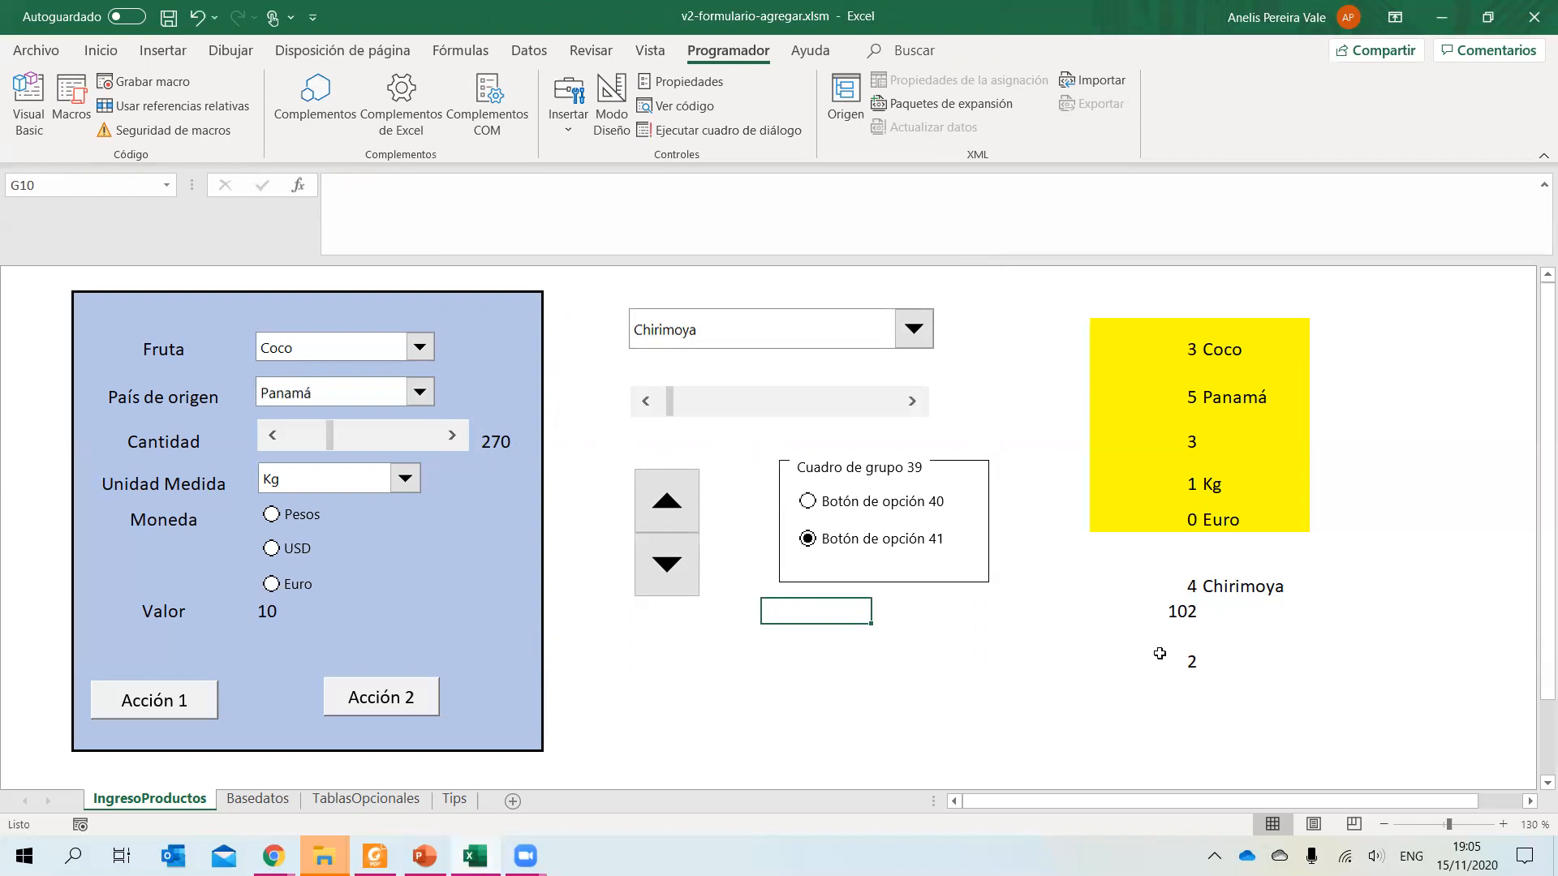
pyautogui.click(830, 503)
# Relabel the upper option button in the group box as Sí and the lower one as No.
pyautogui.rightClick(834, 502)
pyautogui.press('Escape')
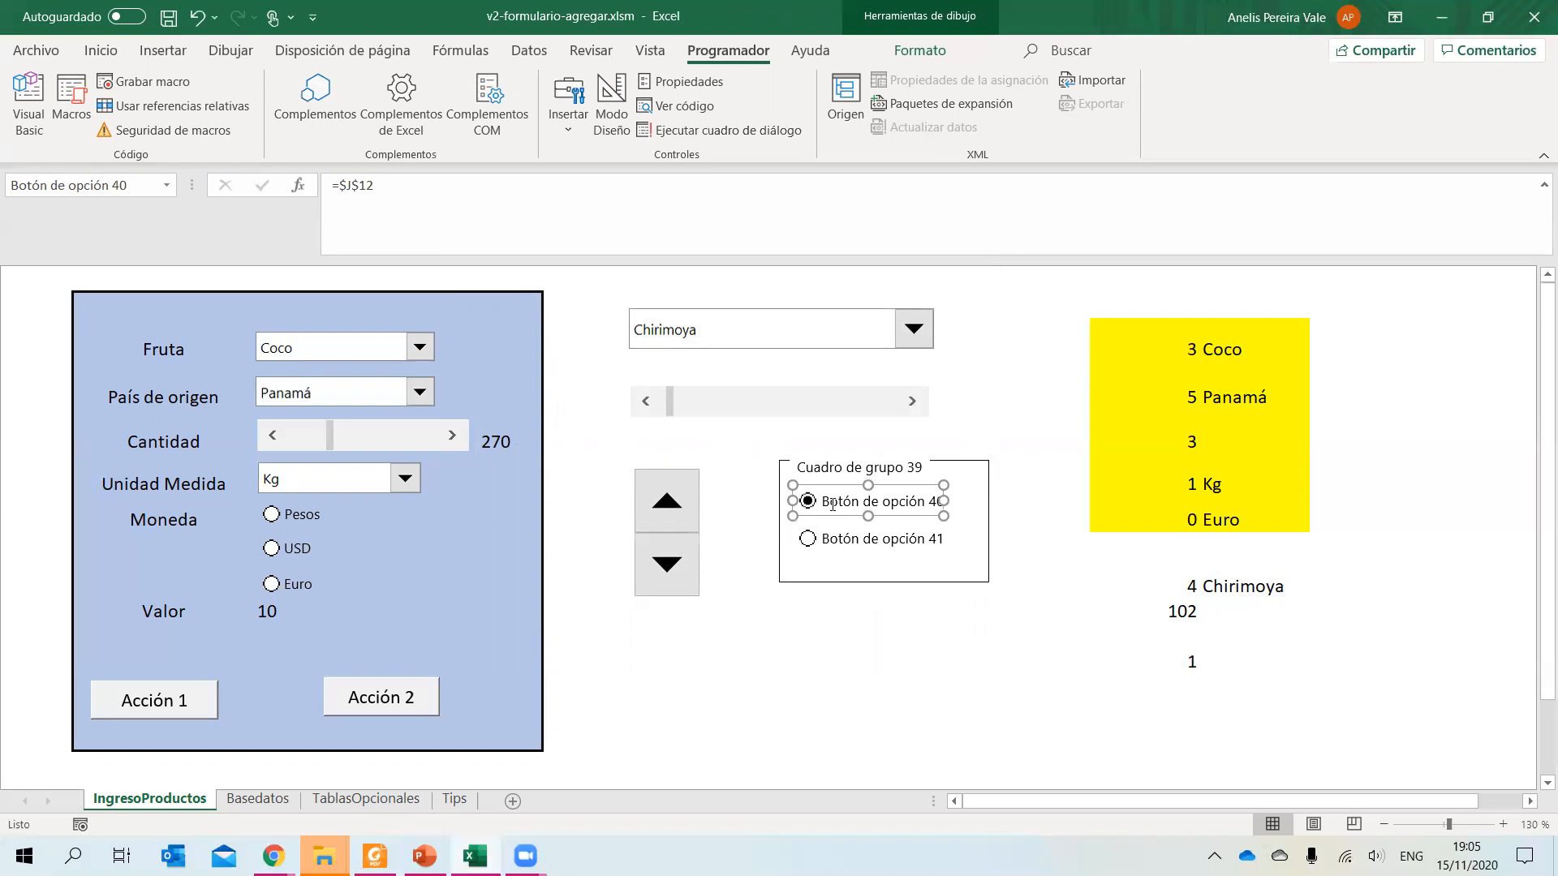
pyautogui.click(832, 504)
pyautogui.hotkey('ctrl', 'a')
pyautogui.write('S')
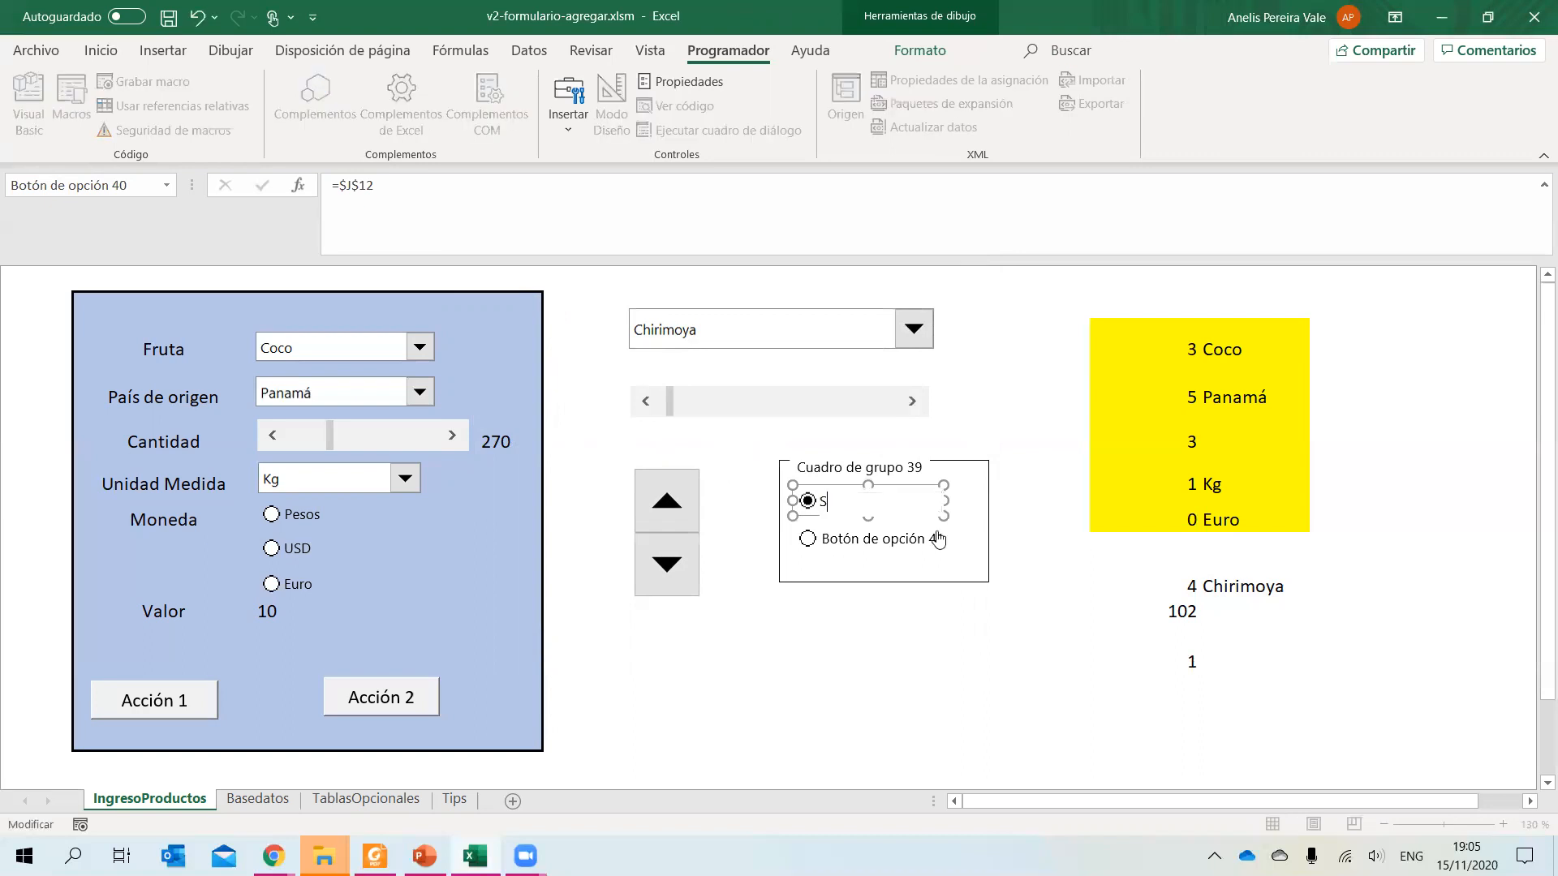
pyautogui.click(860, 539)
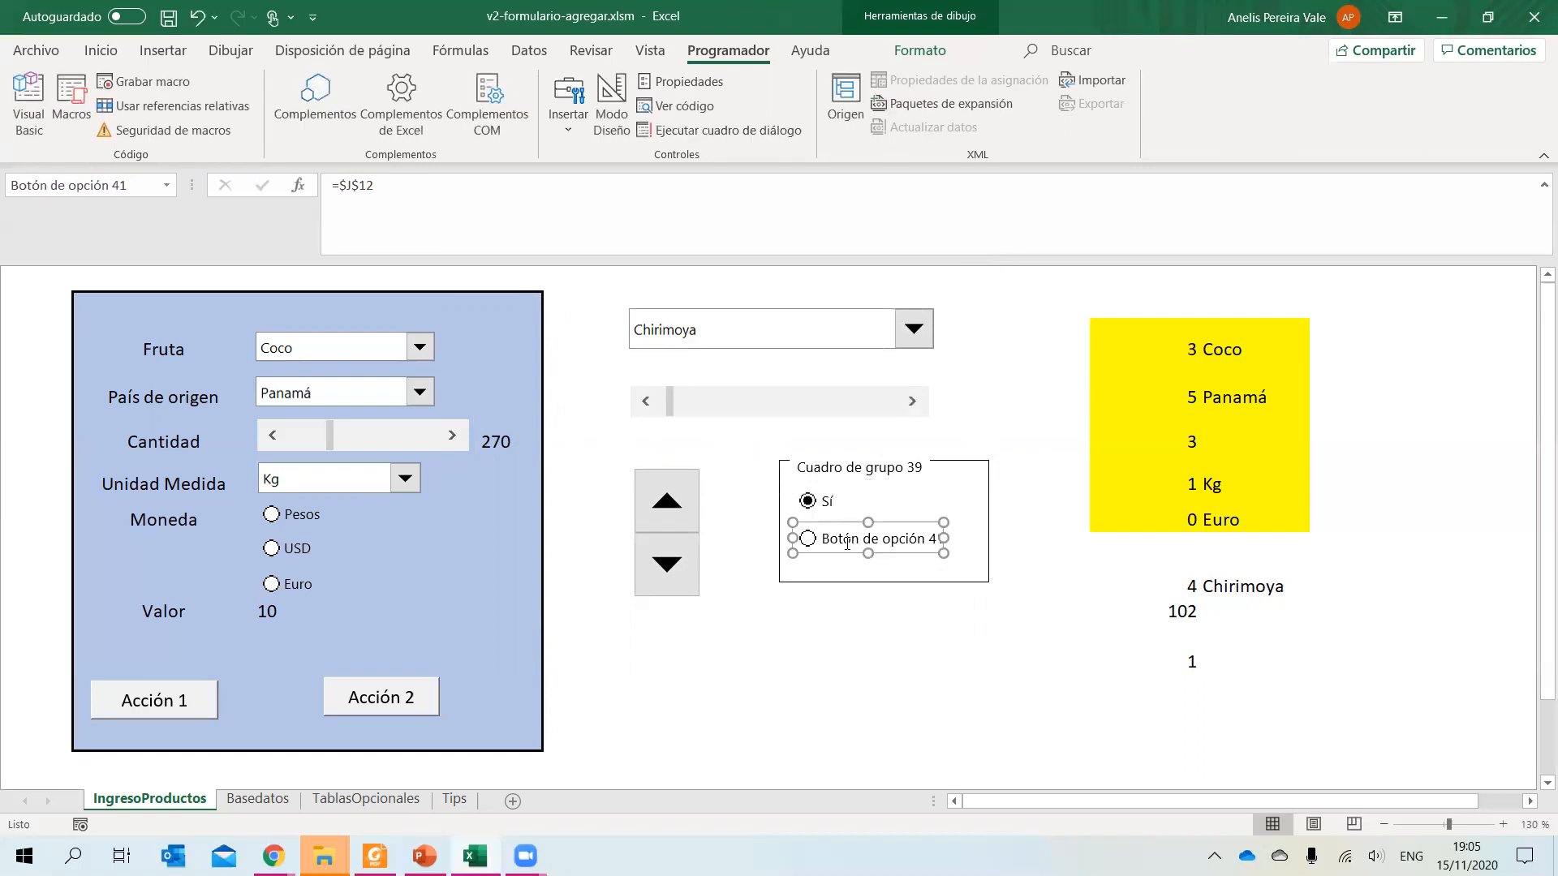
pyautogui.hotkey('ctrl', 'a')
pyautogui.write('N')
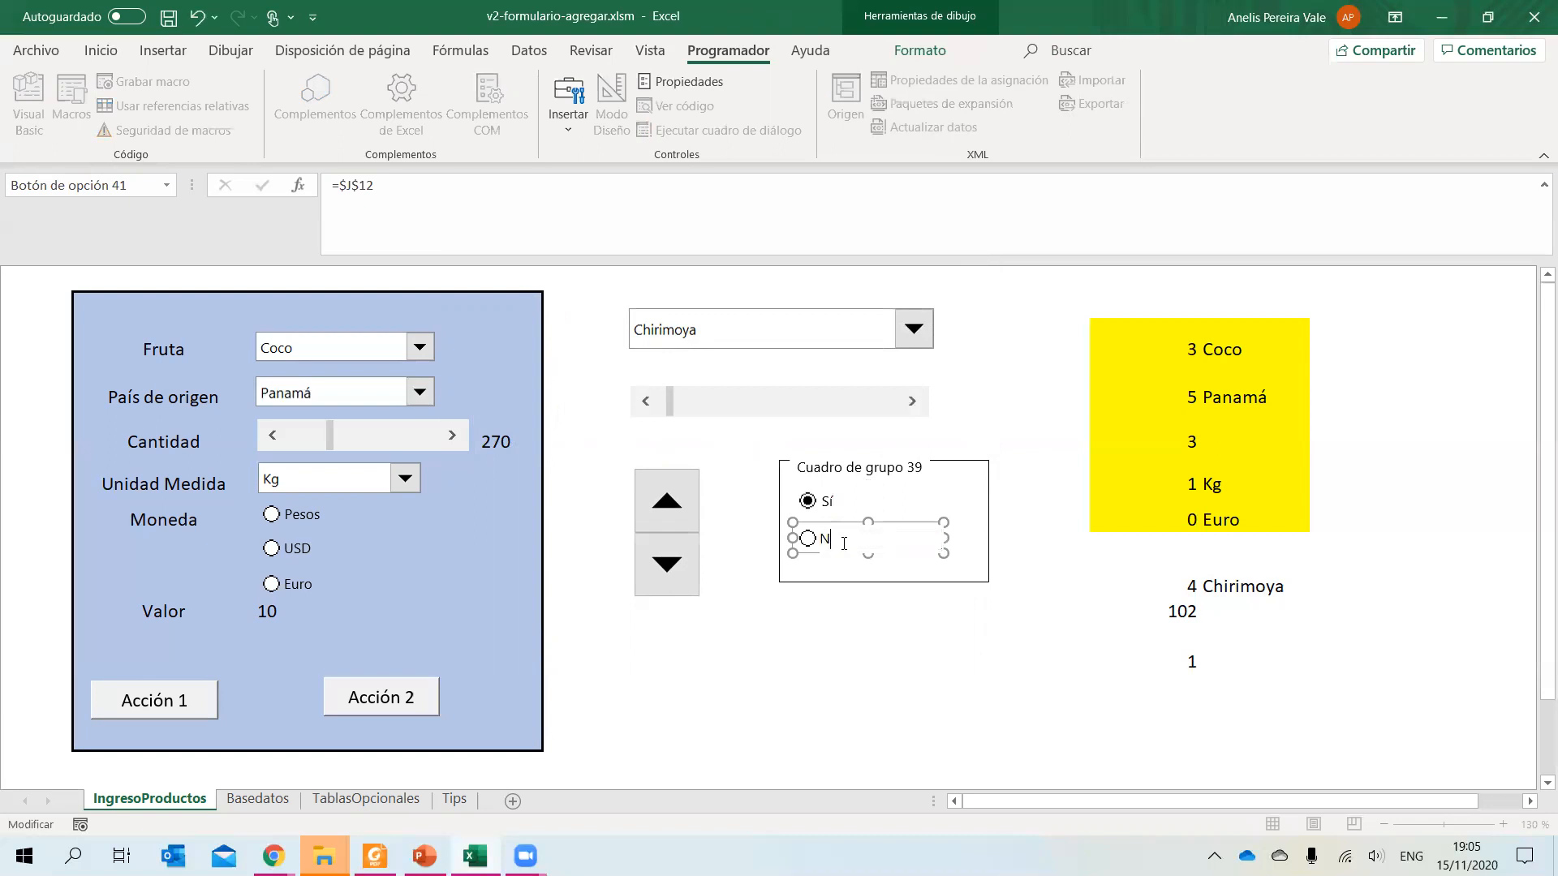
pyautogui.write('o')
pyautogui.click(856, 570)
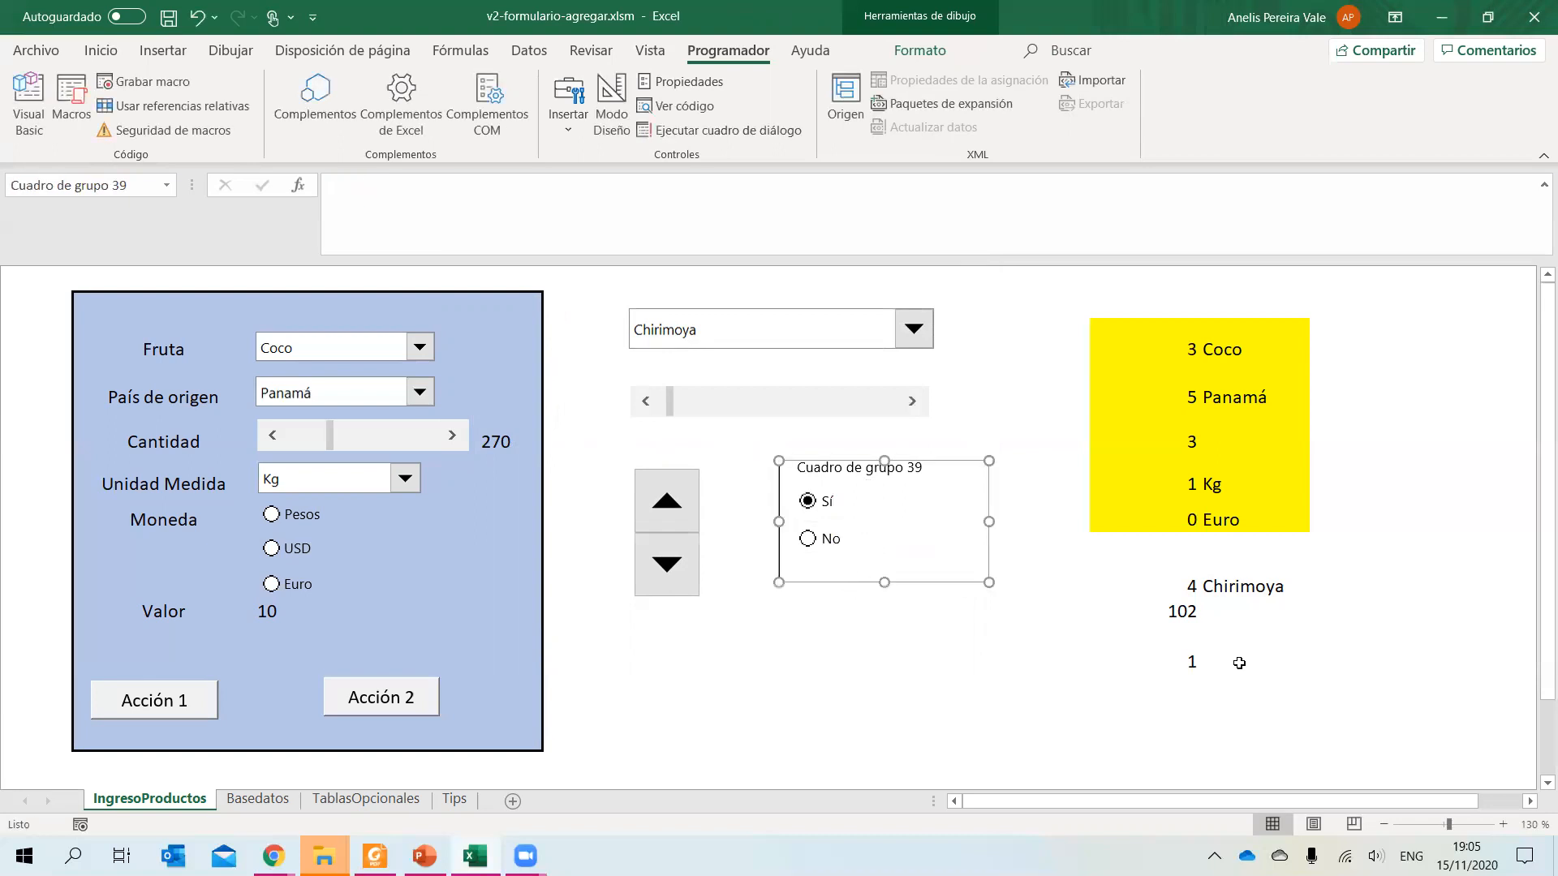
# Enter the formula =SI(J12=1;"Sí";"No") in cell K12 and test it with both option buttons.
pyautogui.click(1273, 663)
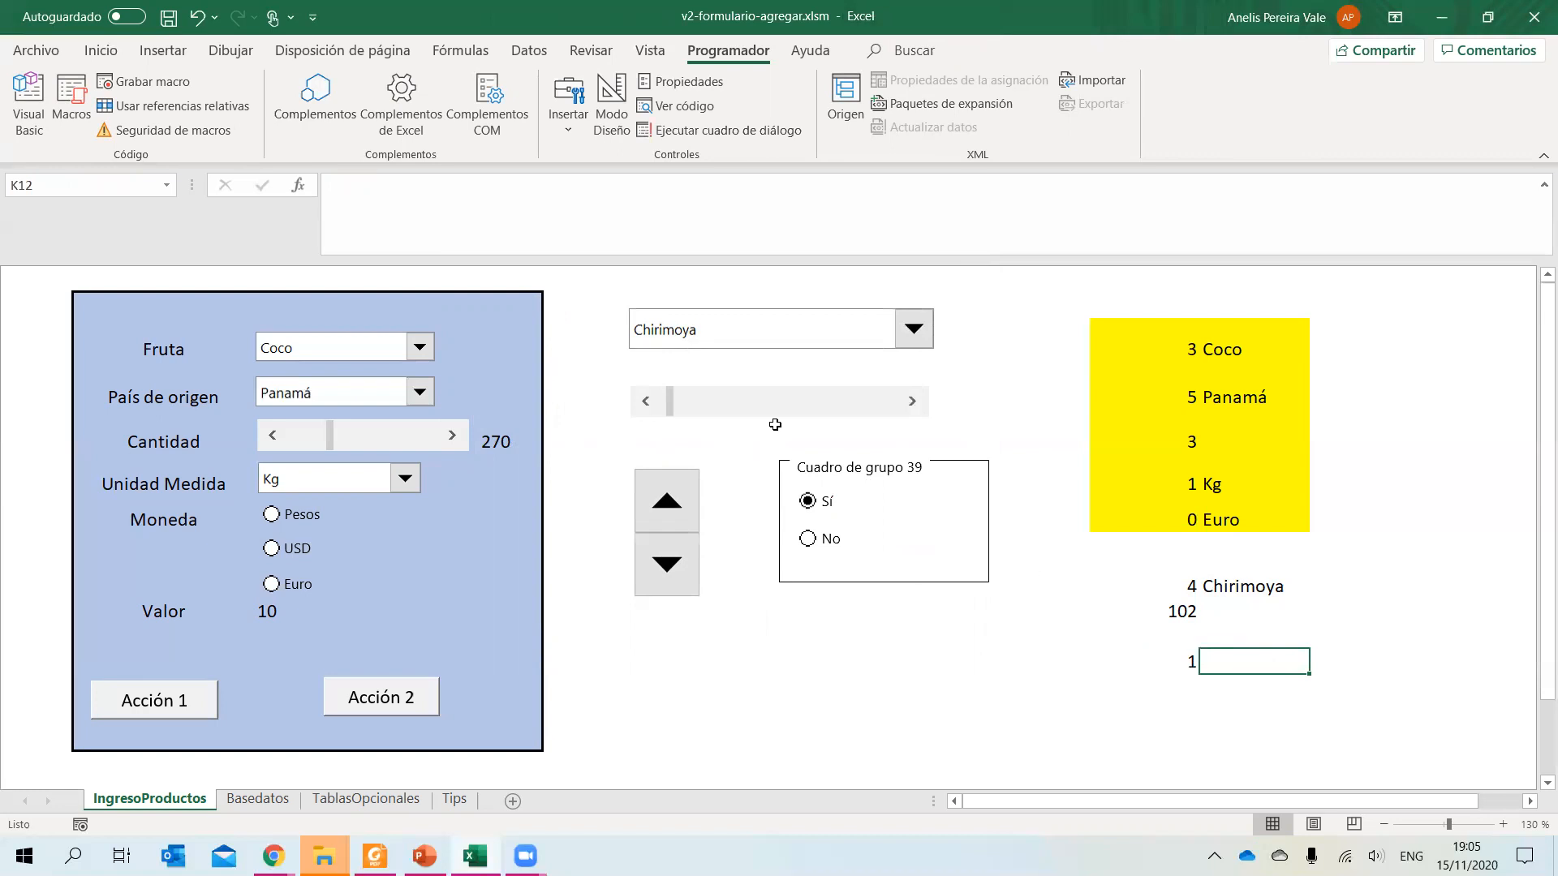
pyautogui.write('=Si')
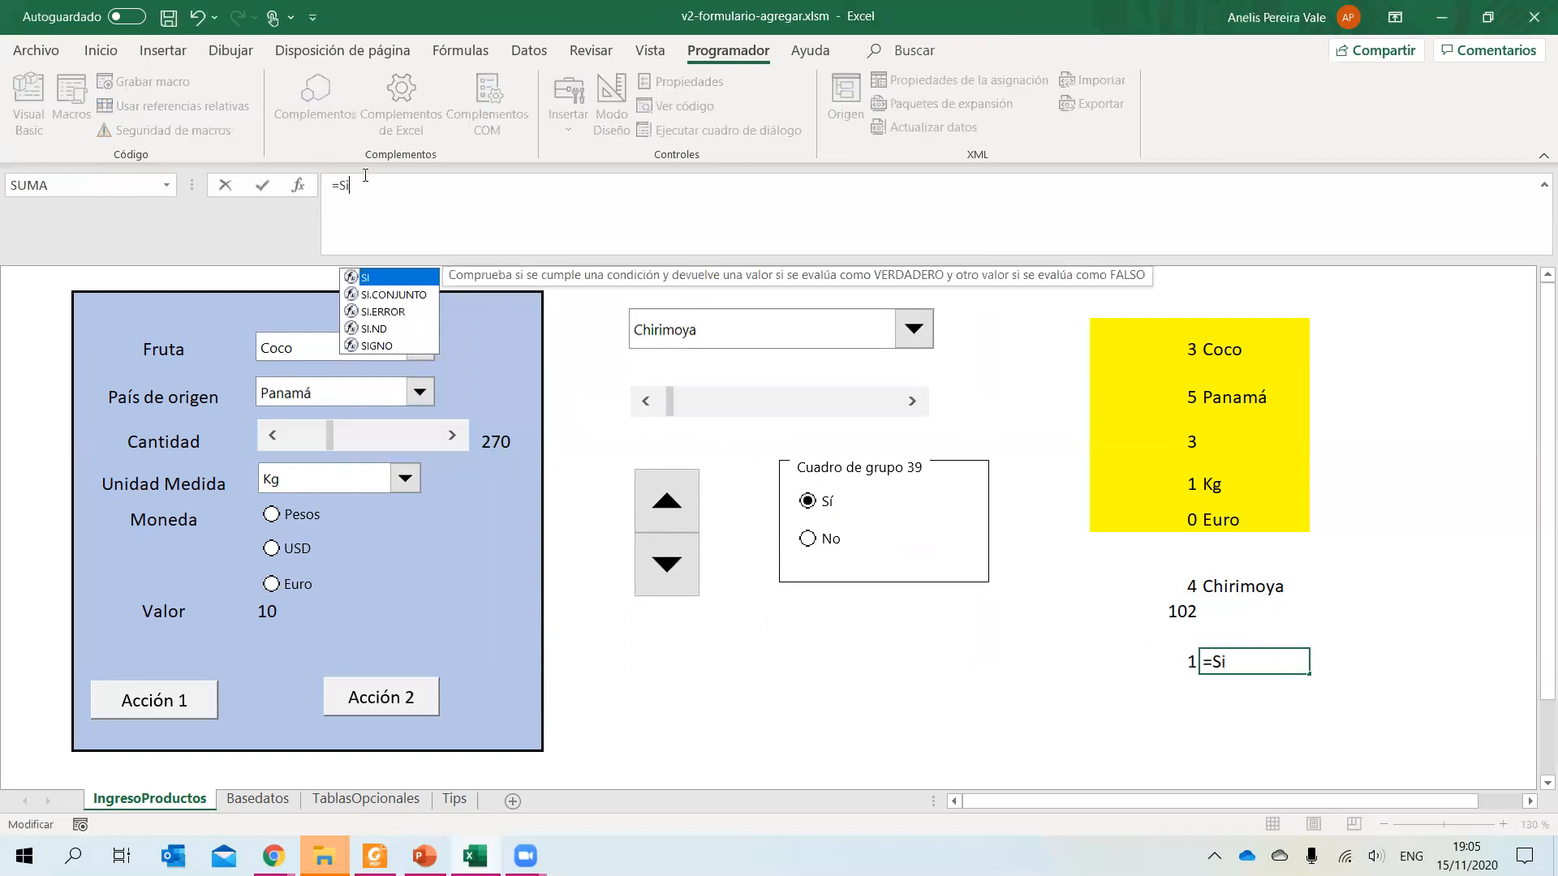
pyautogui.press('Tab')
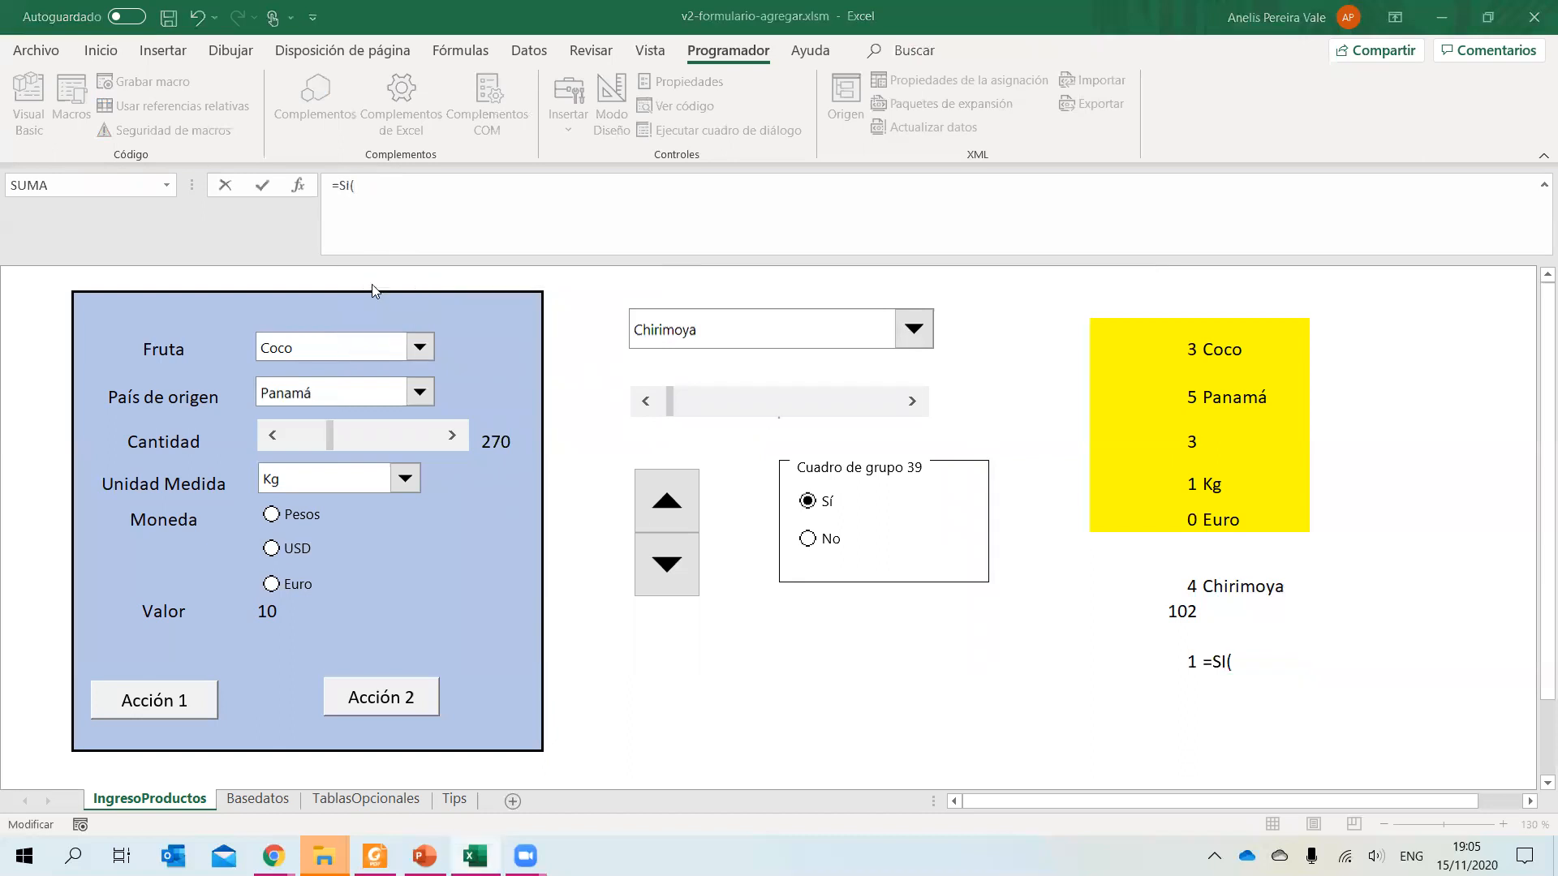
pyautogui.click(1176, 661)
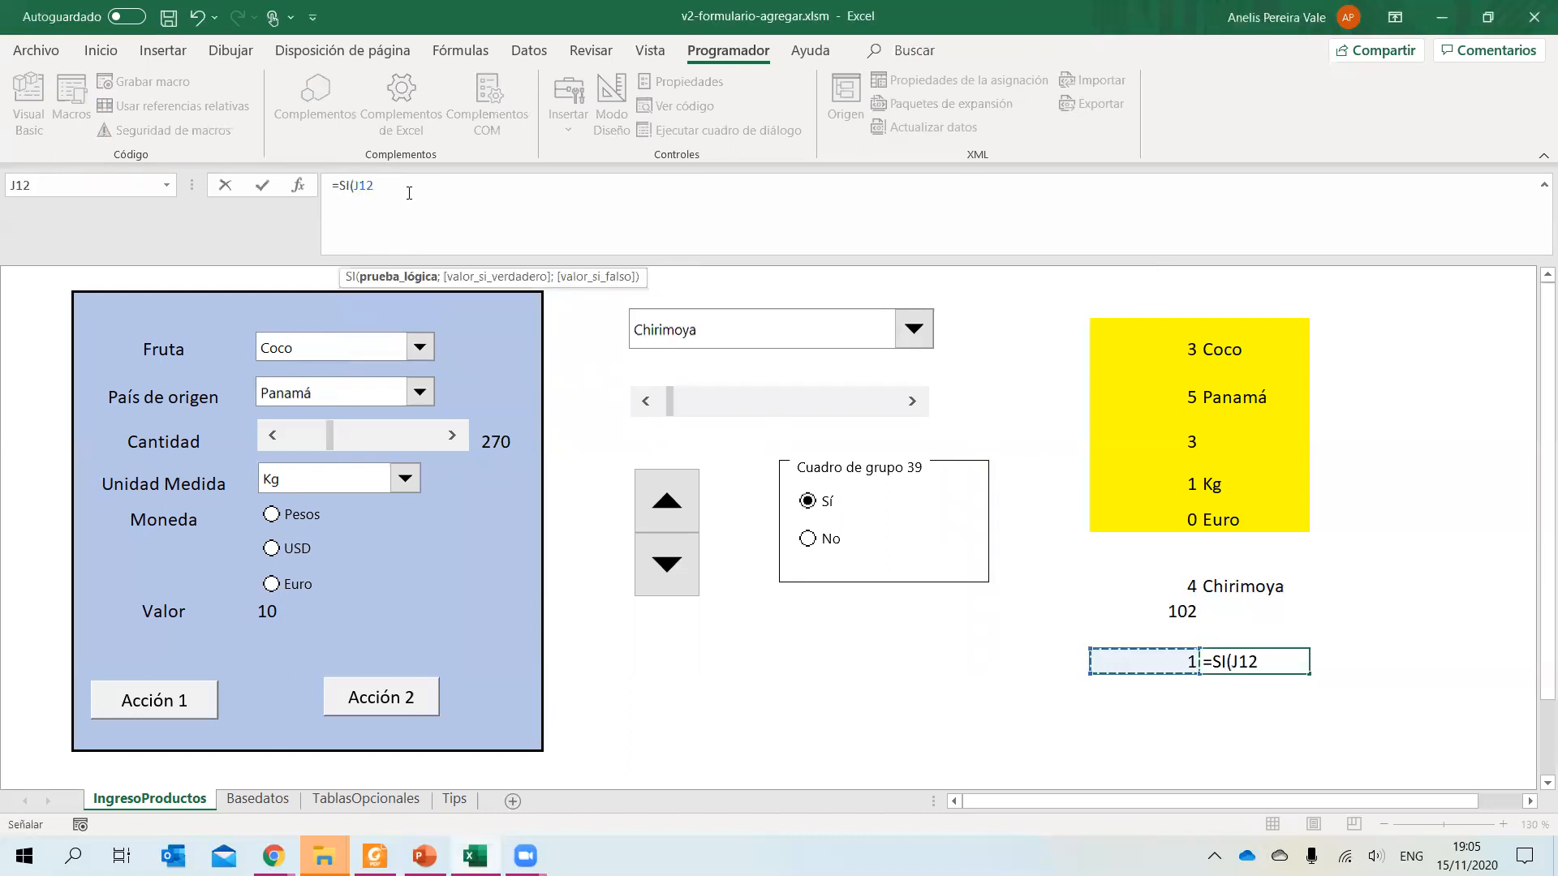
pyautogui.write('=1;')
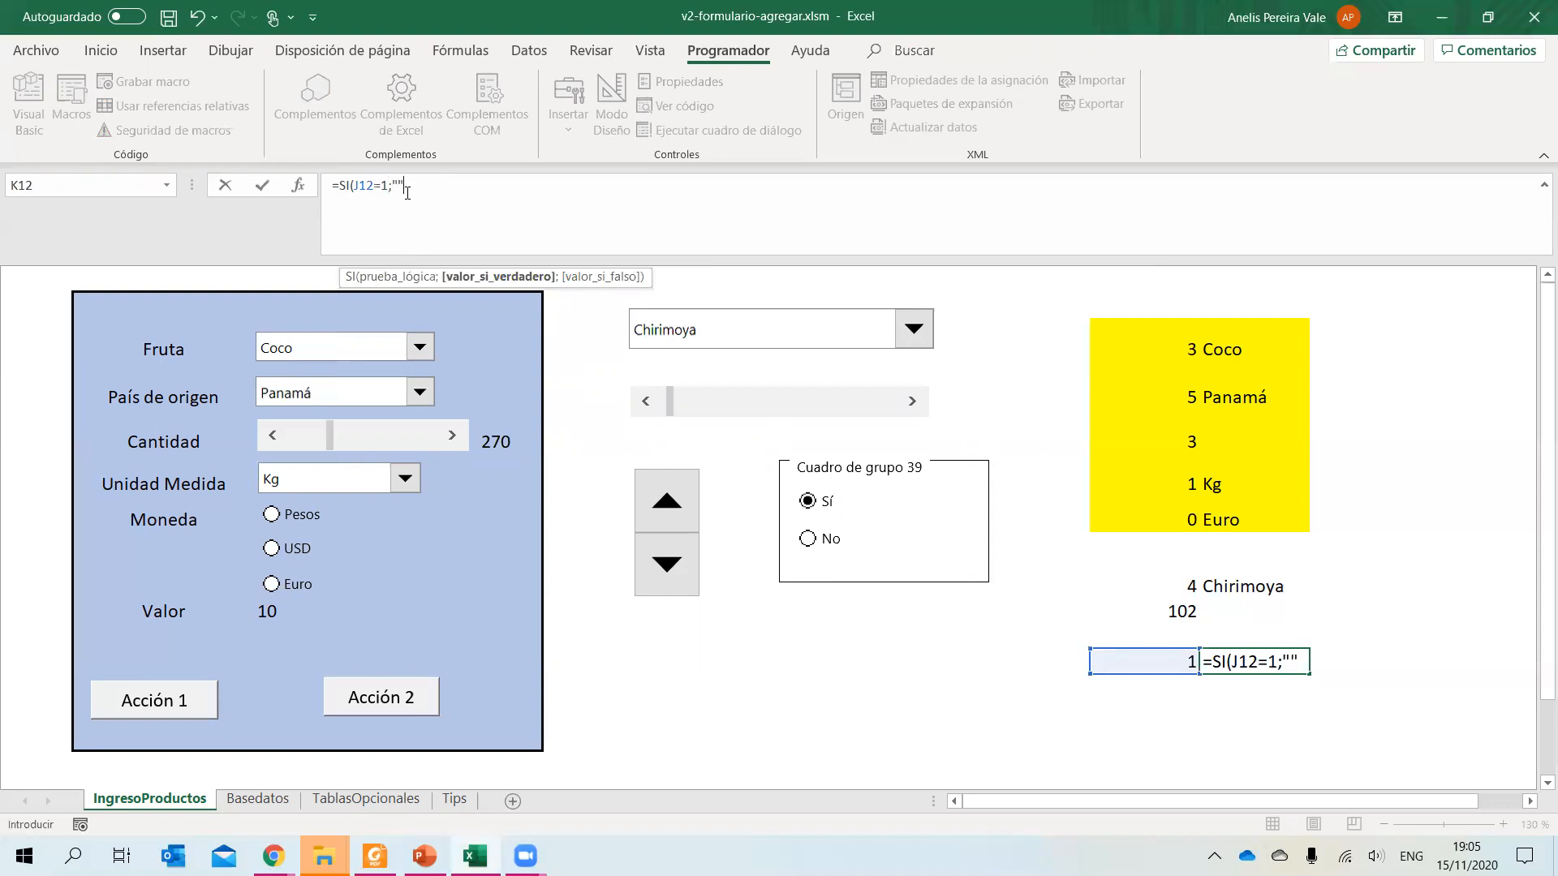
pyautogui.click(398, 185)
pyautogui.write('""S\'i')
pyautogui.press('BackSpace')
pyautogui.press('BackSpace')
pyautogui.write('í";')
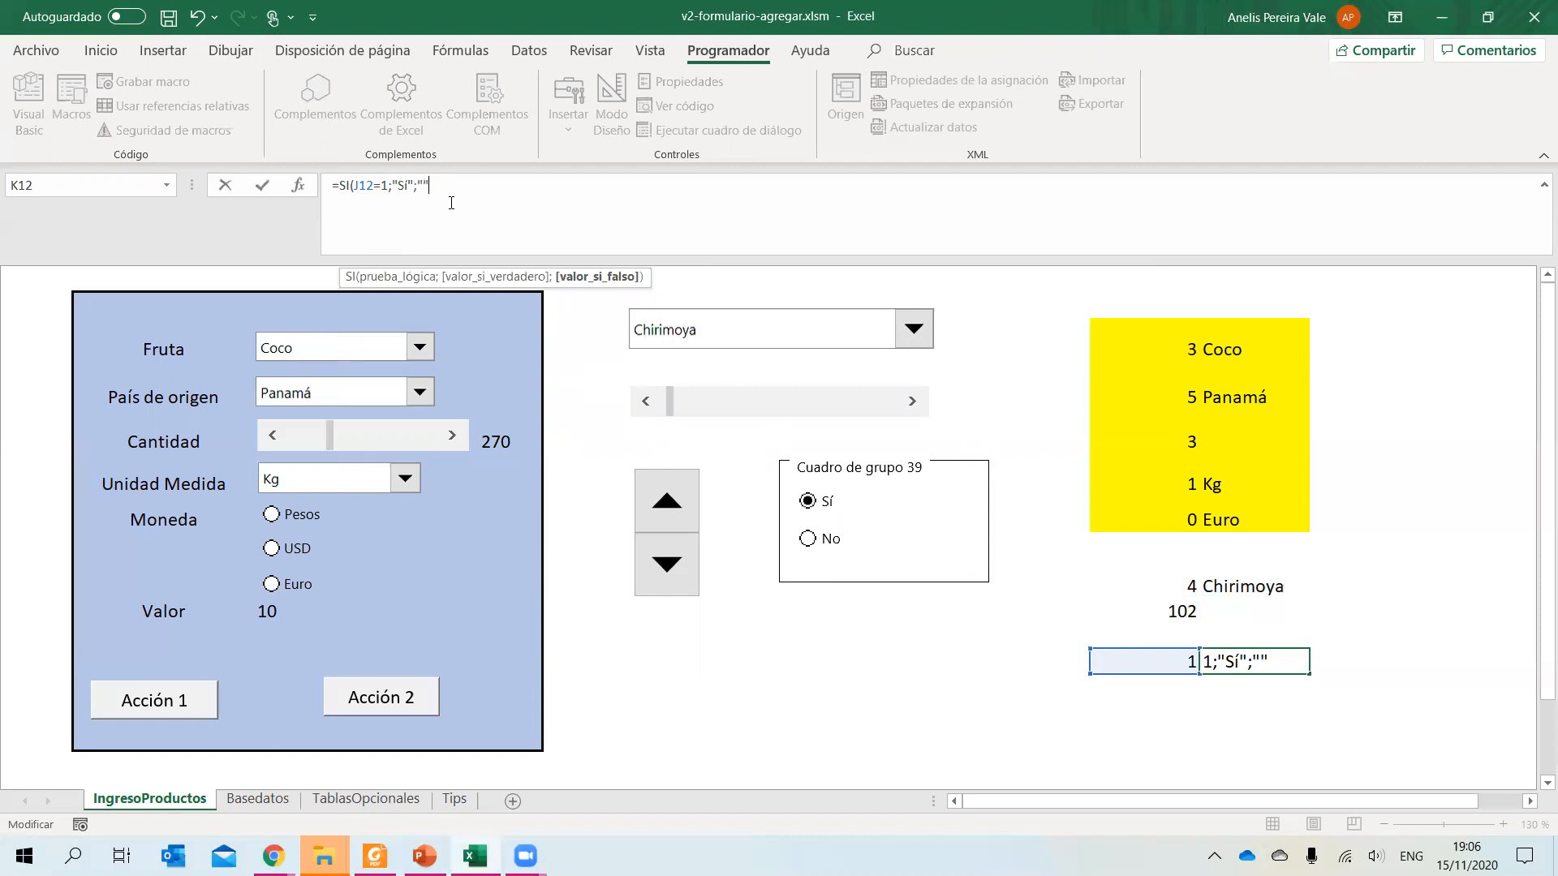
pyautogui.write('"NO')
pyautogui.press('BackSpace')
pyautogui.write('o')
pyautogui.write(')')
pyautogui.press('Return')
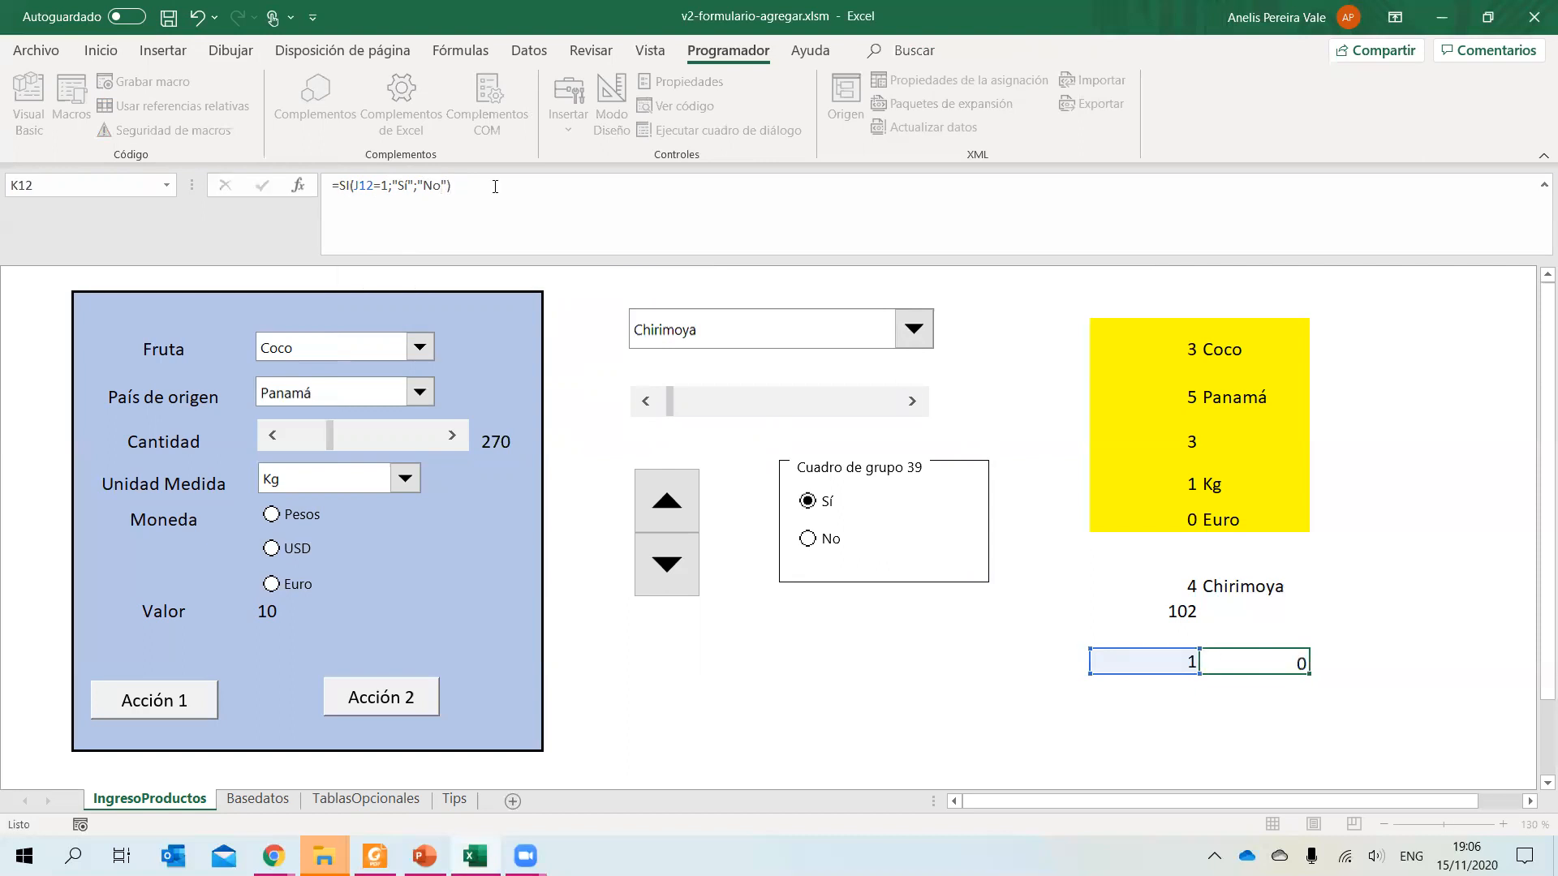
pyautogui.click(808, 538)
pyautogui.click(807, 501)
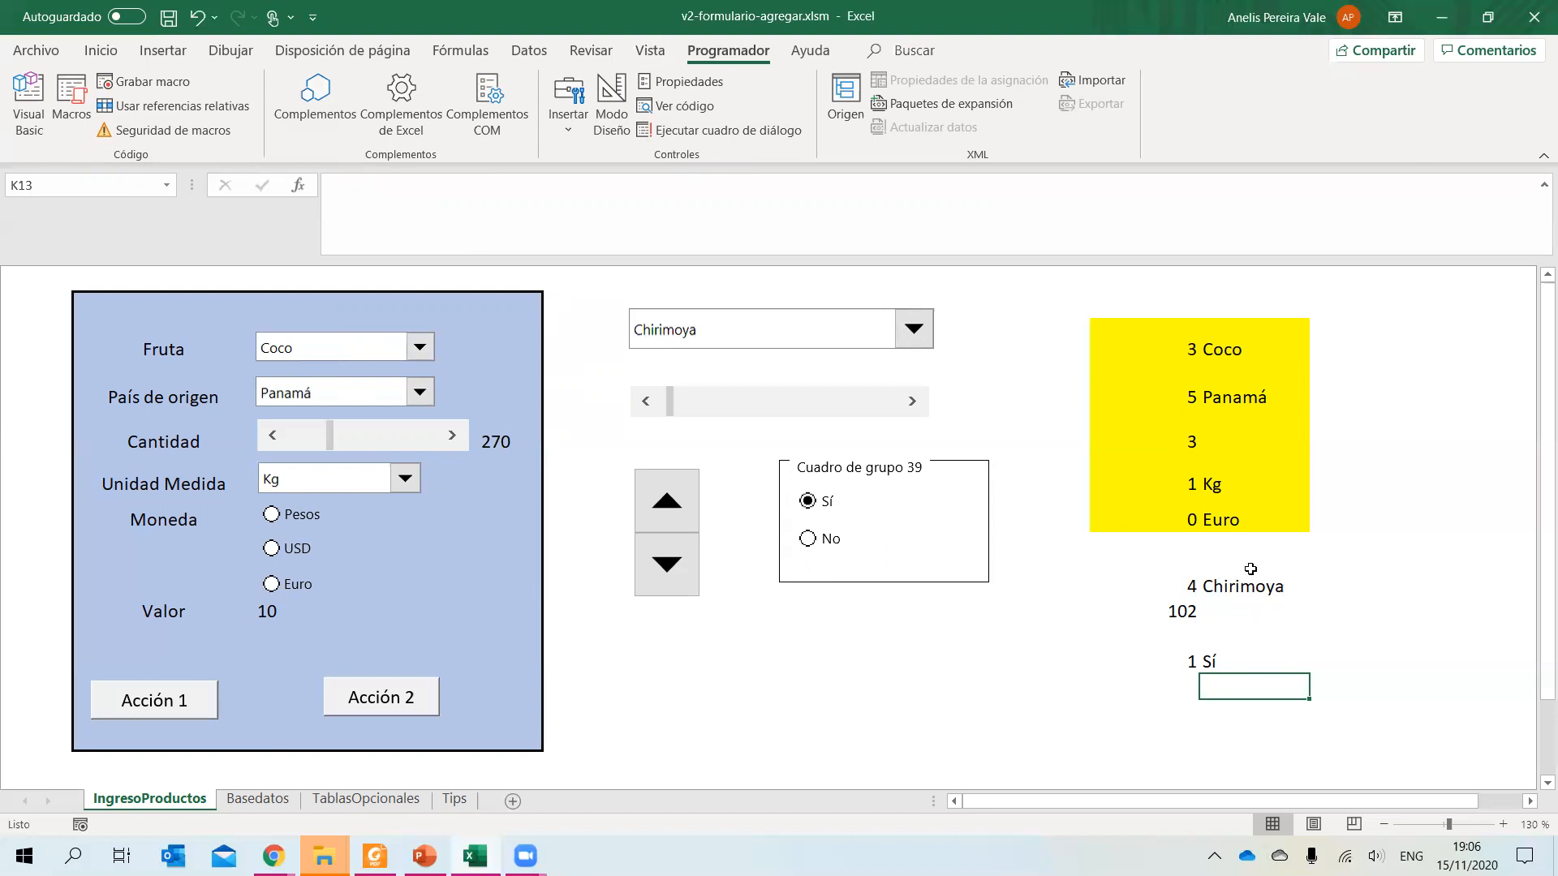
# Insert a form control button below the spin button without assigning a macro to it.
pyautogui.click(573, 140)
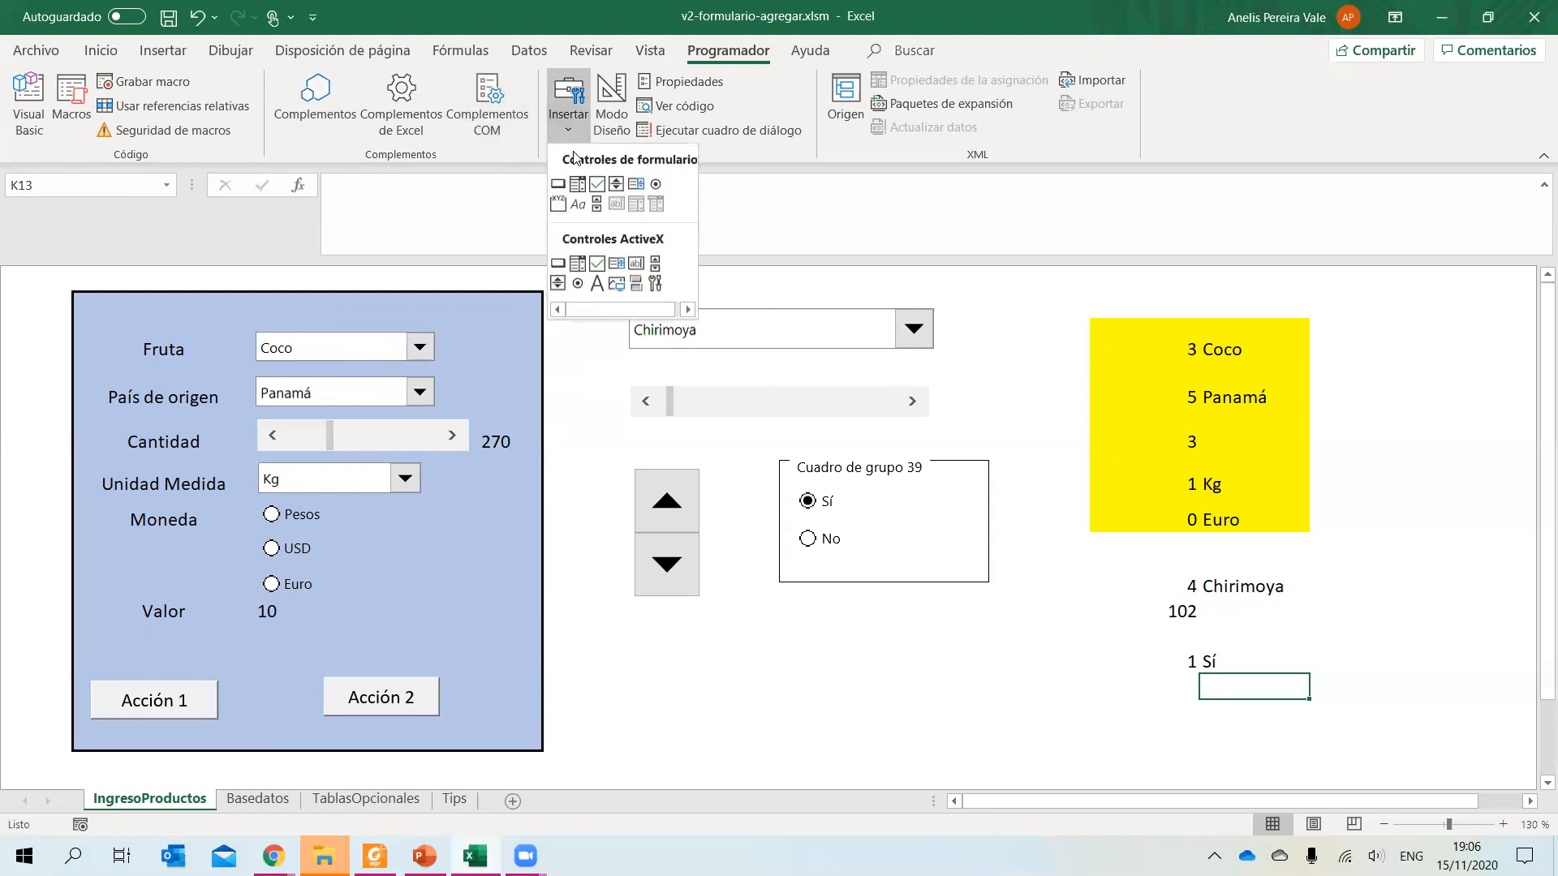
pyautogui.click(558, 184)
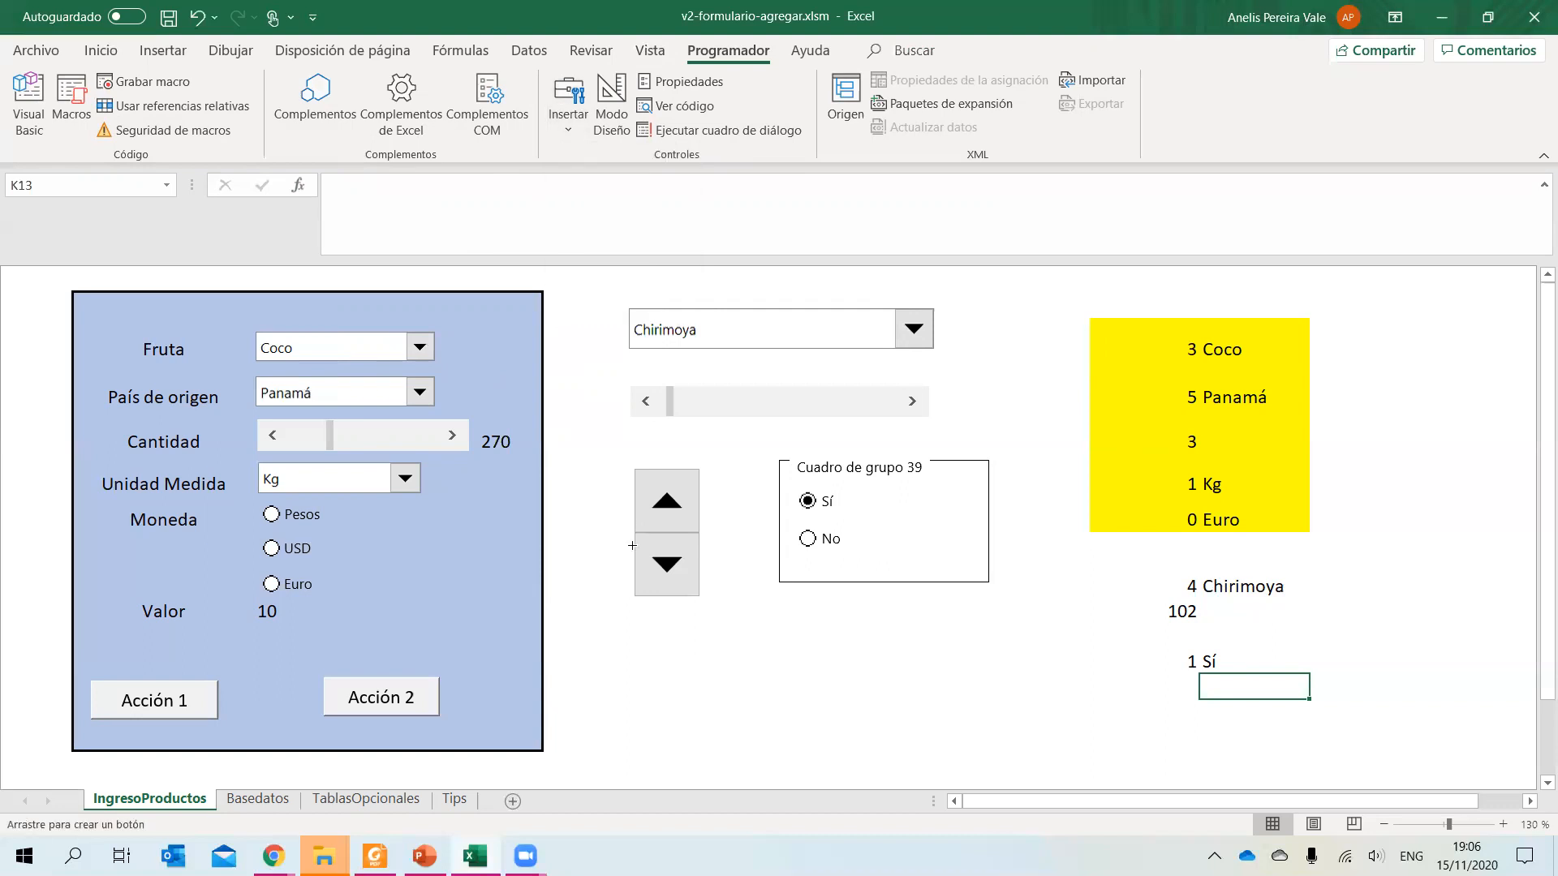
pyautogui.click(569, 105)
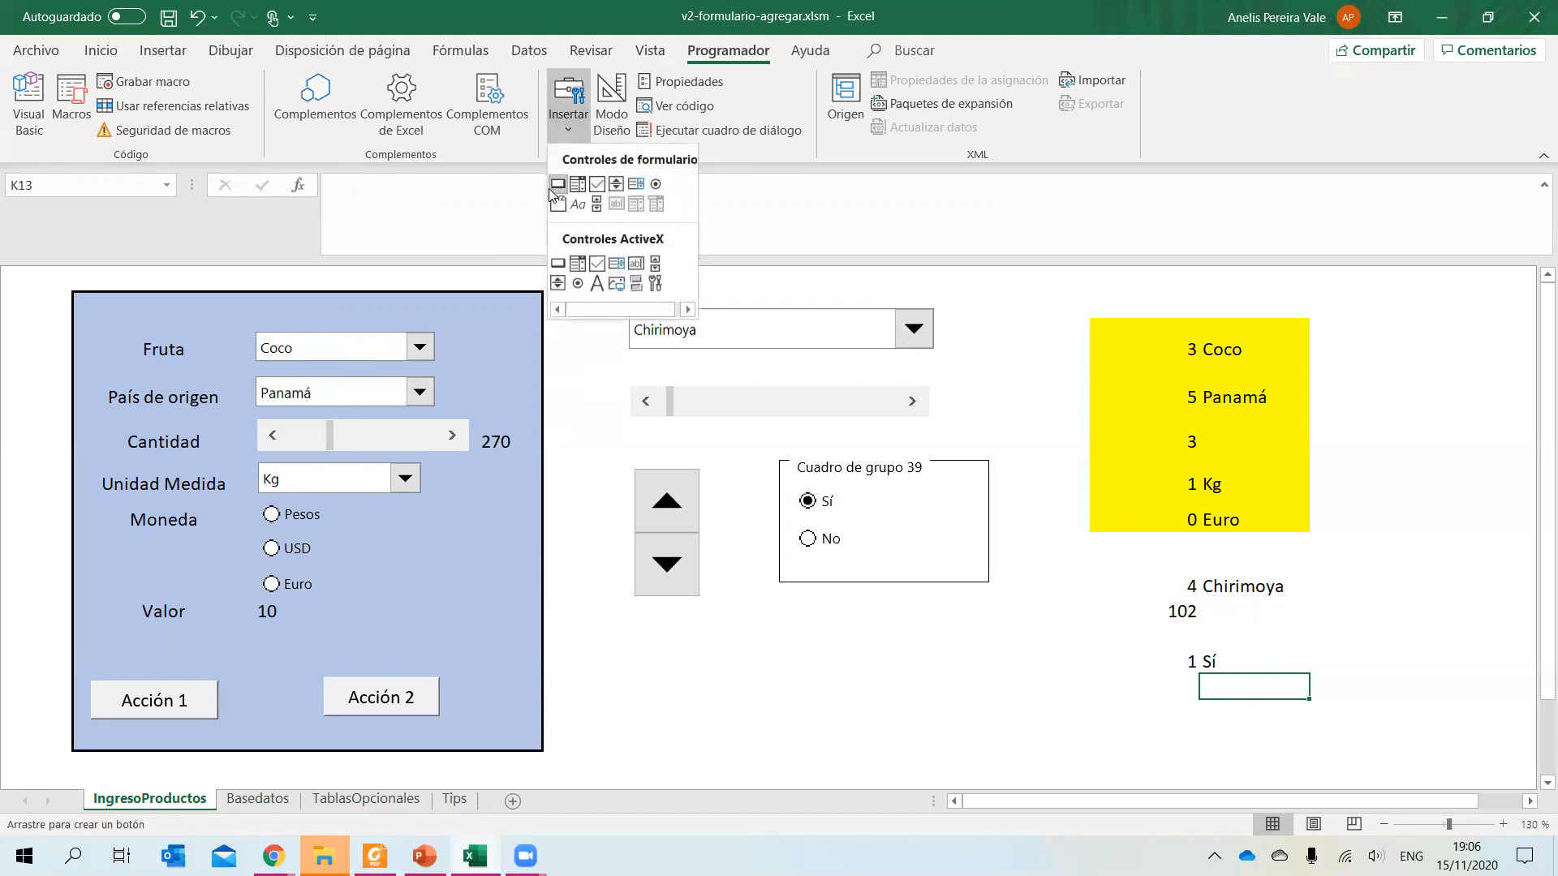
pyautogui.click(647, 649)
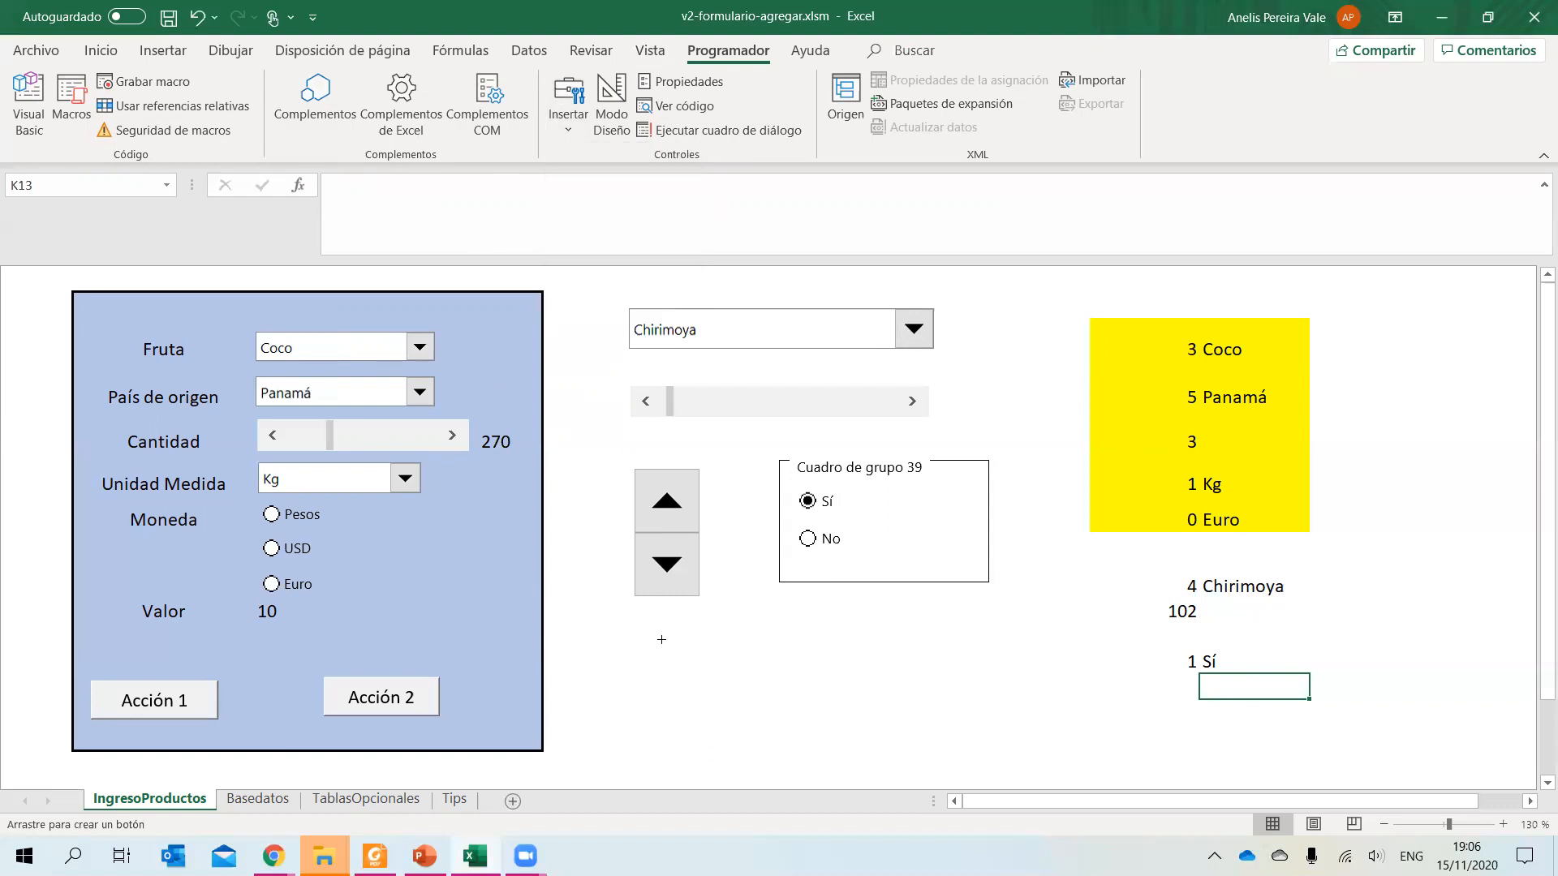
pyautogui.click(661, 638)
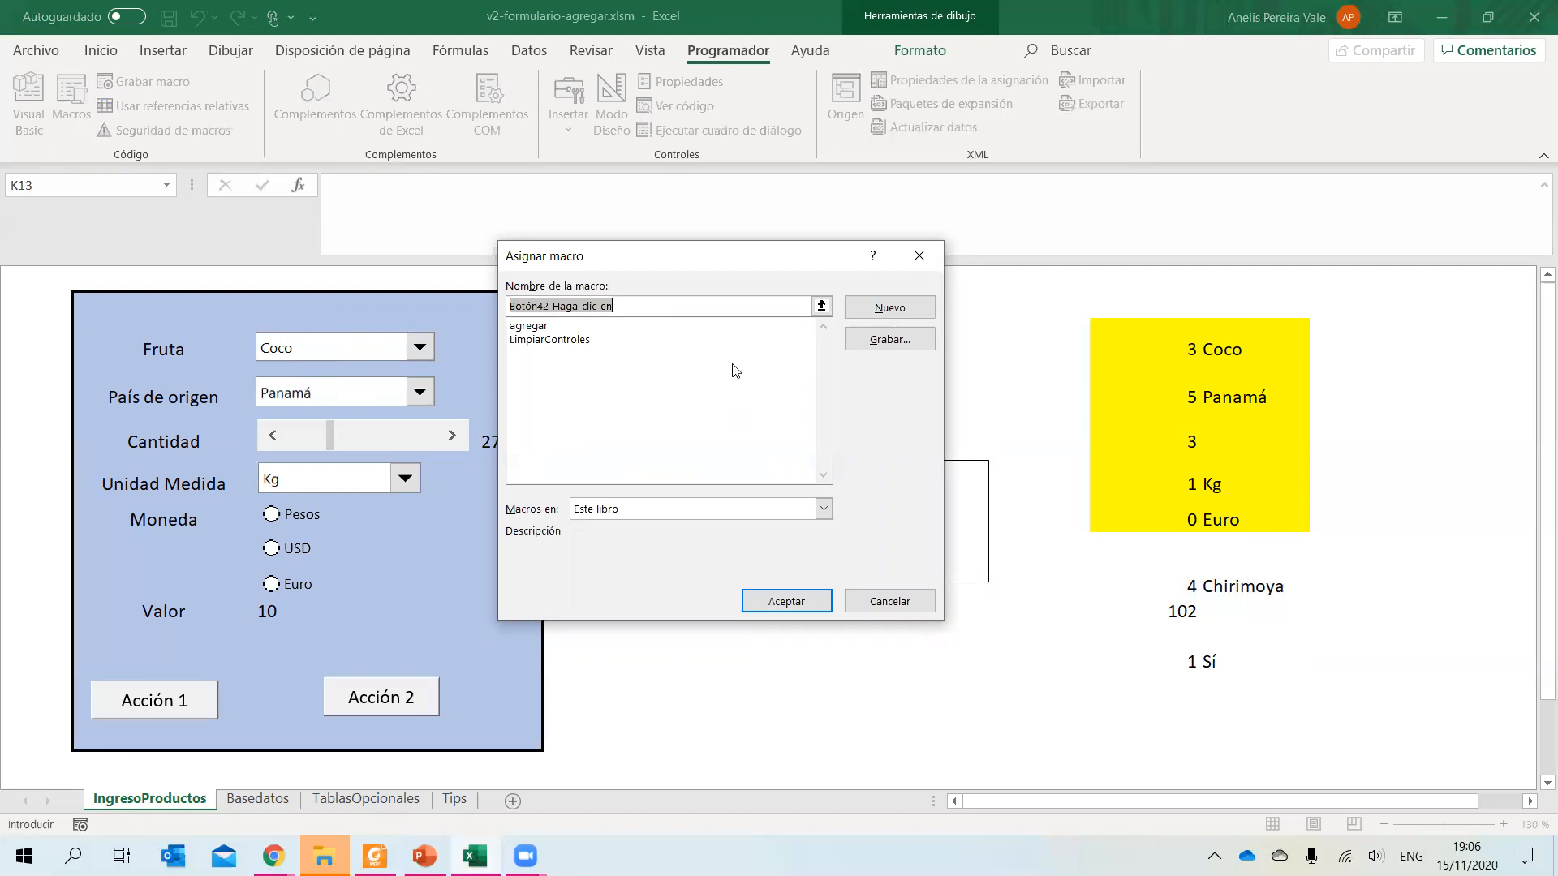
pyautogui.click(889, 601)
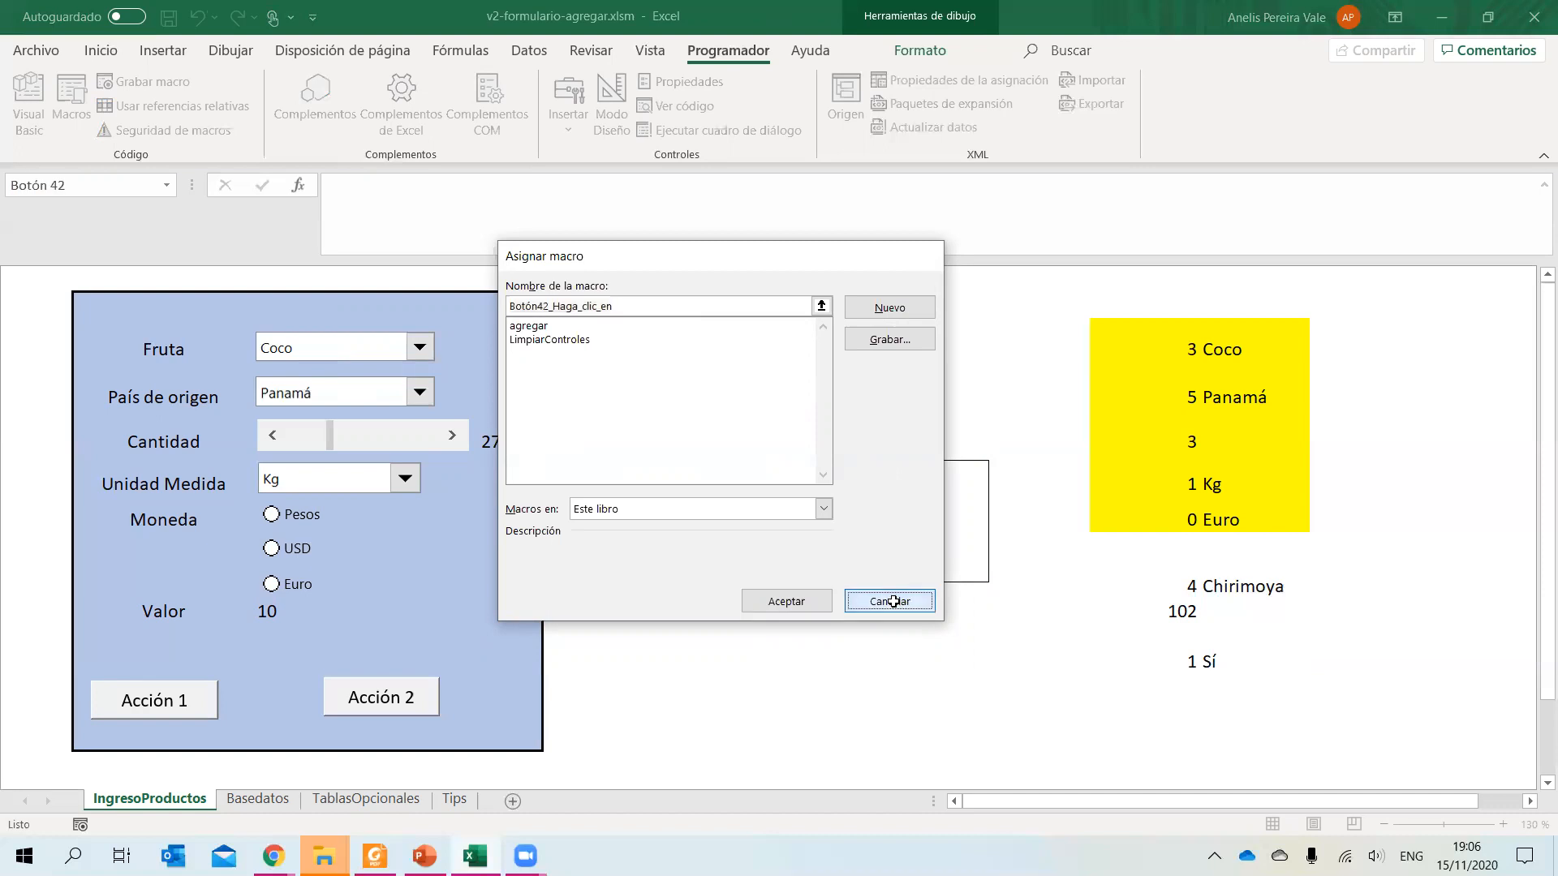
# Change the caption of the new button below the spin button to Agregar.
pyautogui.moveTo(742, 657); pyautogui.dragTo(771, 658)
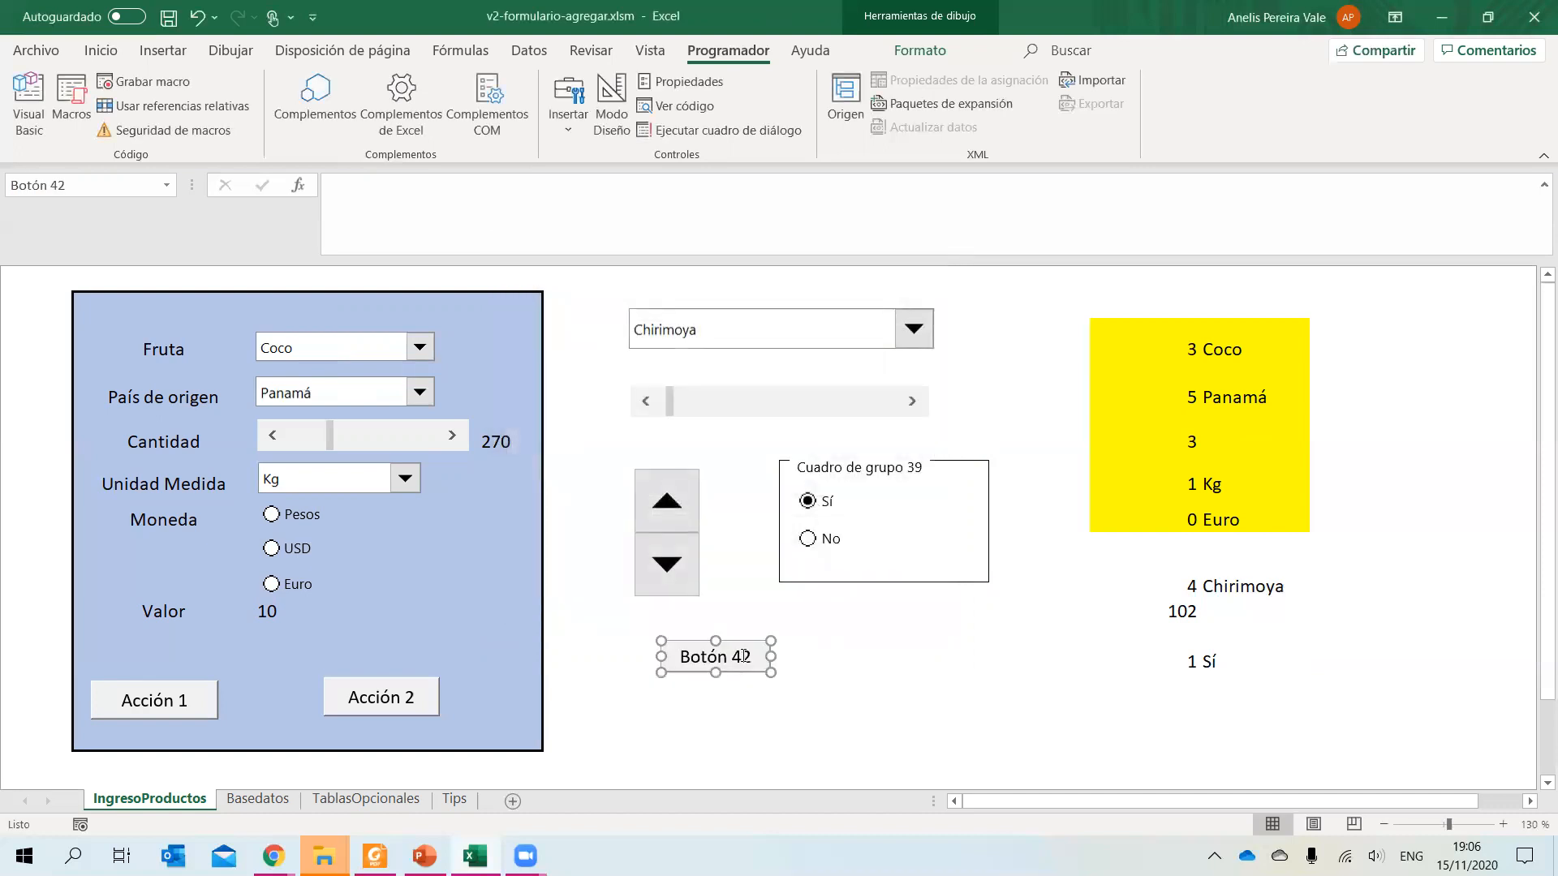
pyautogui.click(743, 656)
pyautogui.hotkey('ctrl', 'a')
pyautogui.write('Agregar')
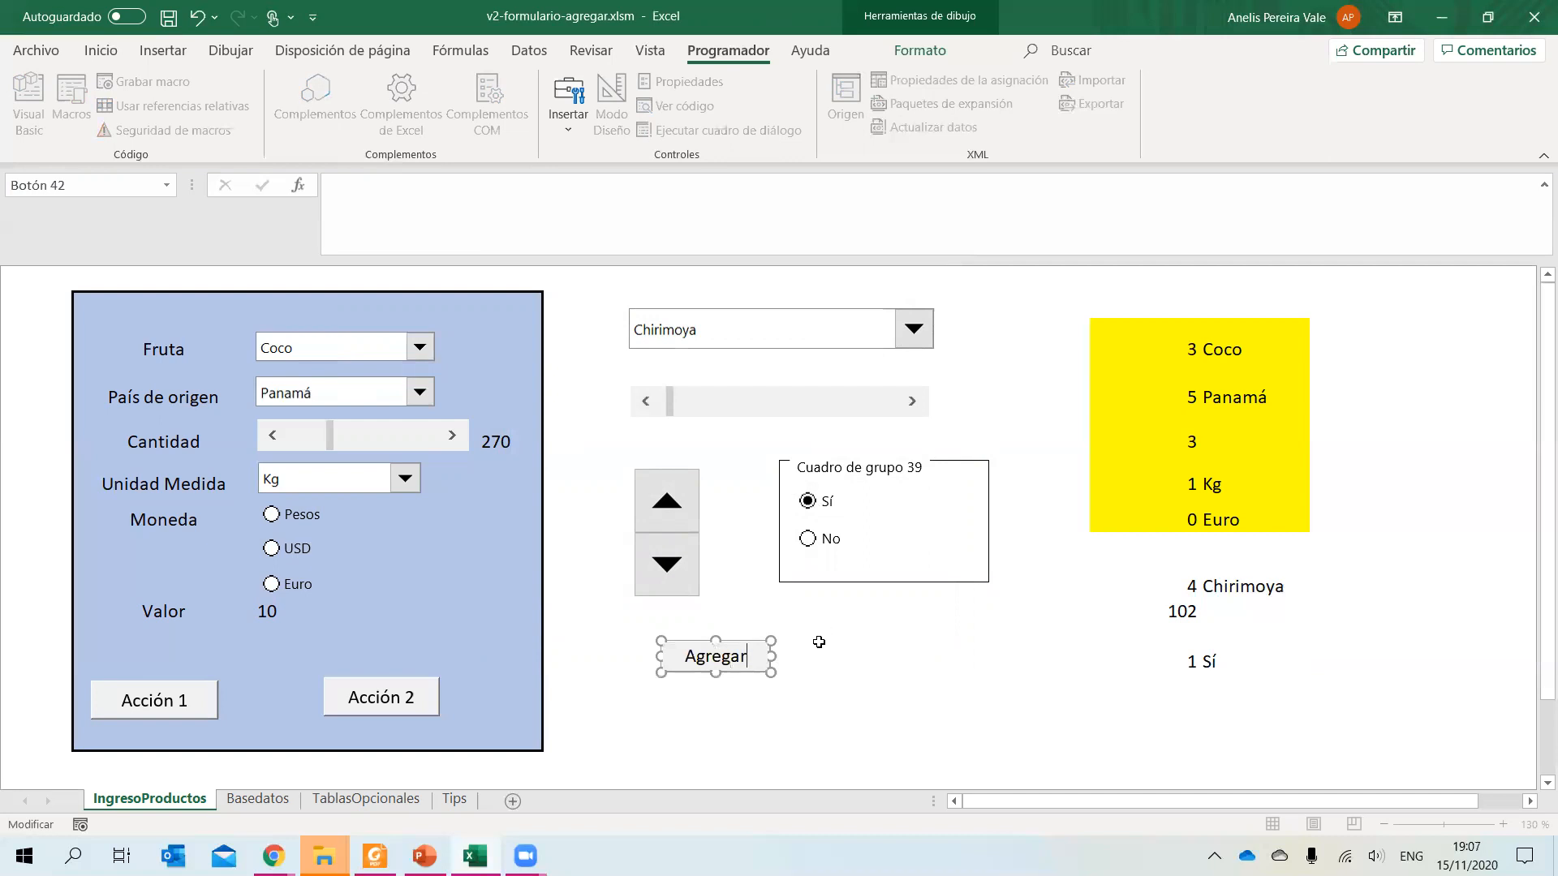
pyautogui.click(819, 643)
# View the macro assignment options of the Agregar button and close them without assigning one.
pyautogui.rightClick(742, 649)
pyautogui.click(789, 609)
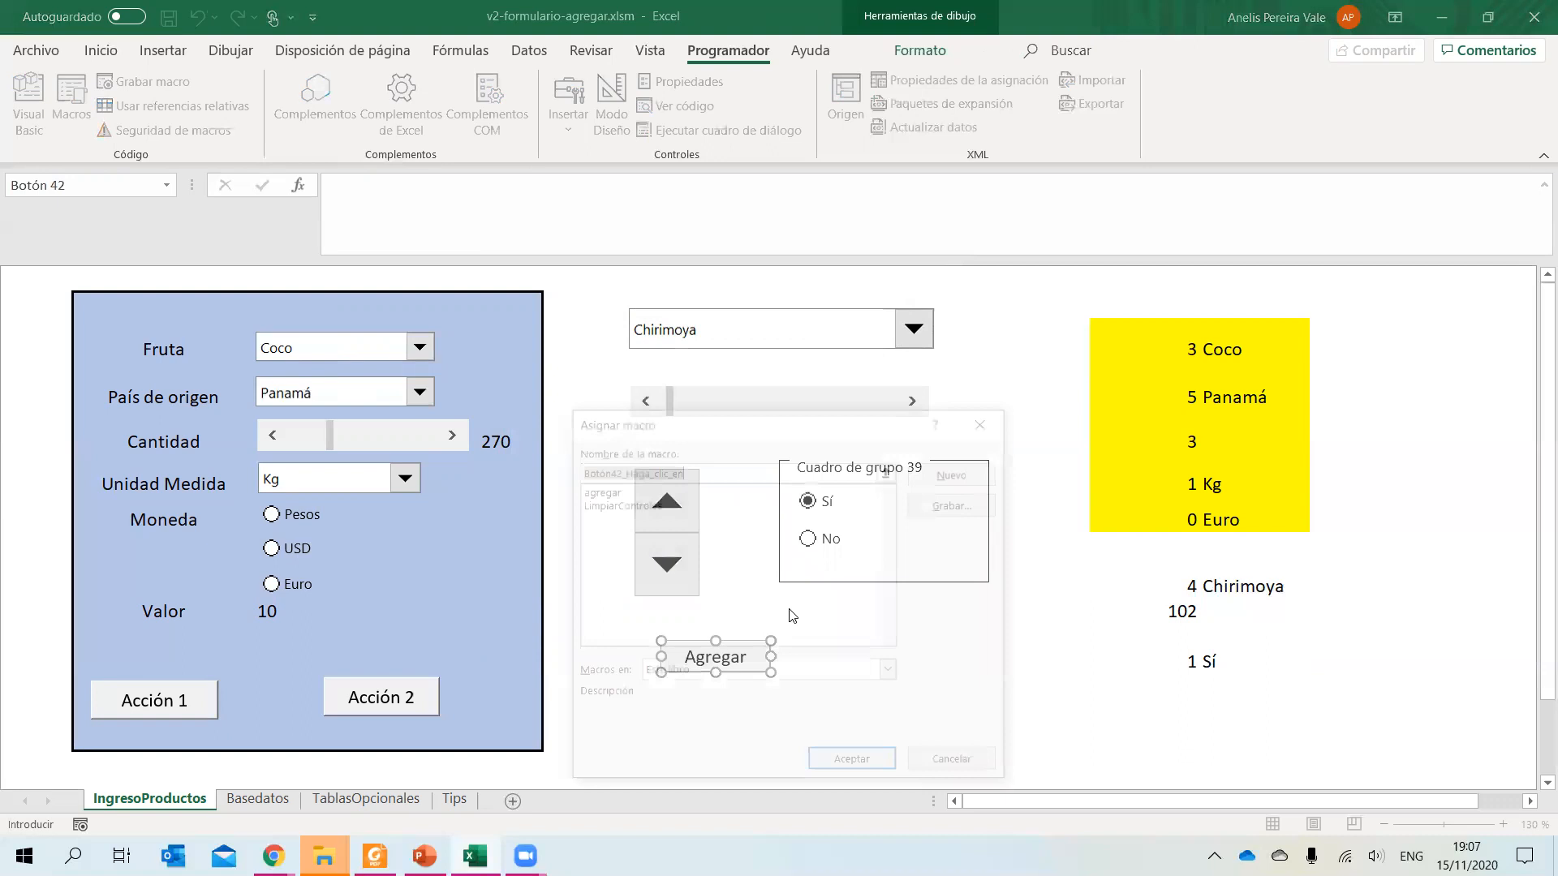
pyautogui.click(988, 421)
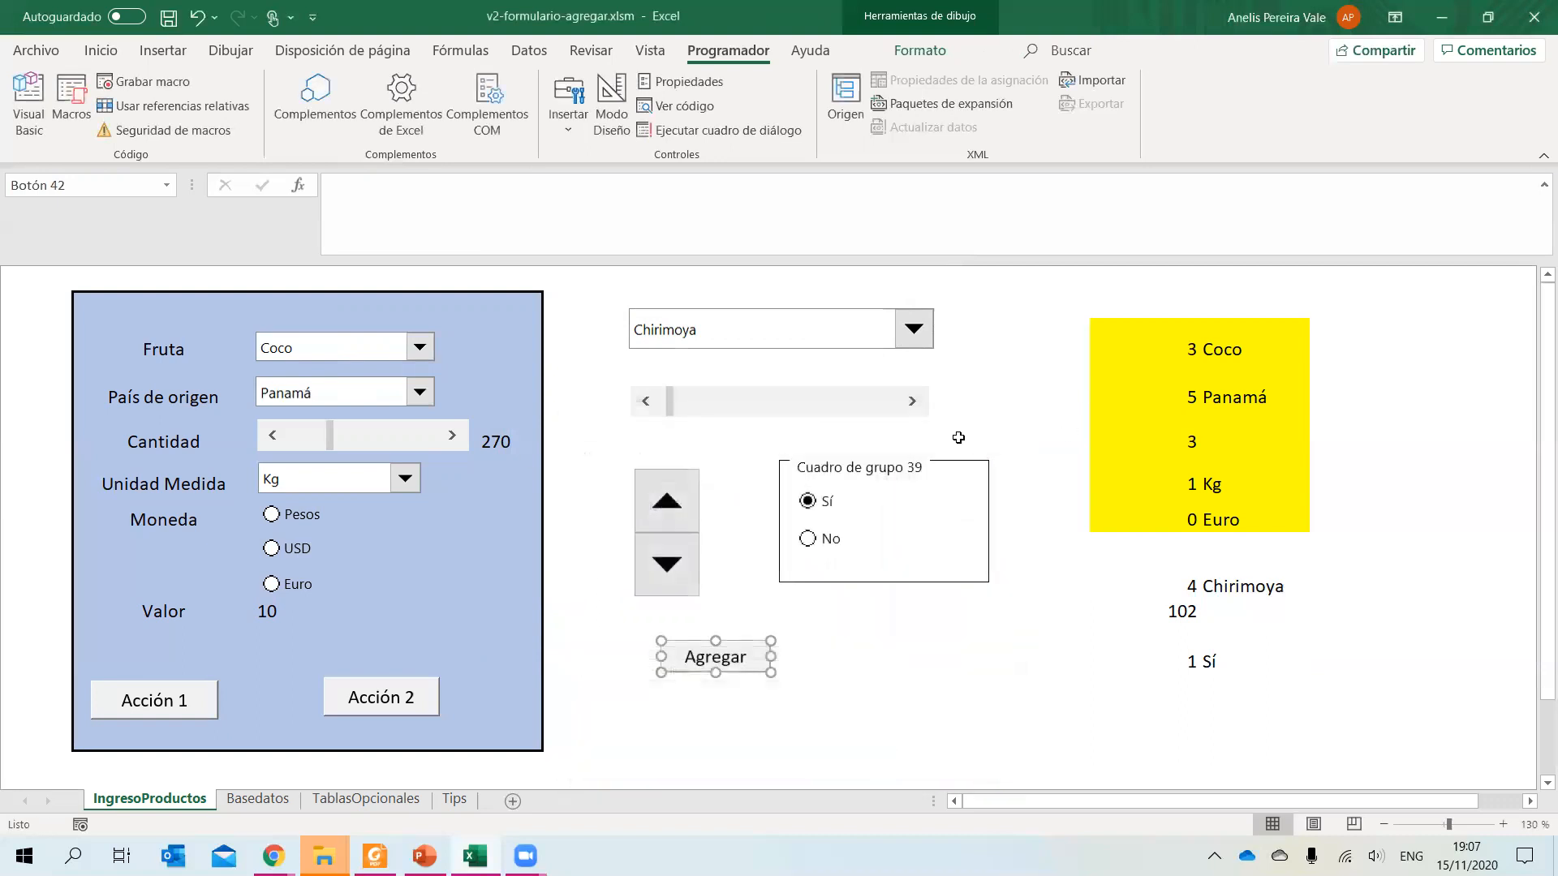